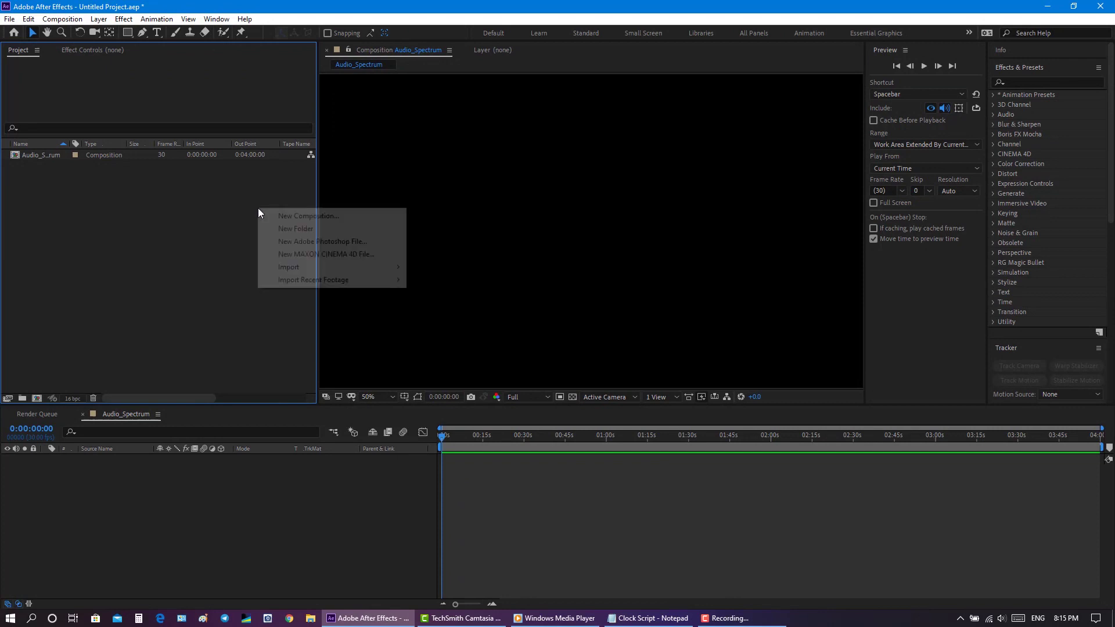
Import the night-city JPG background image and add it as a layer to the Audio_Spectrum composition
mouse_move(302, 266)
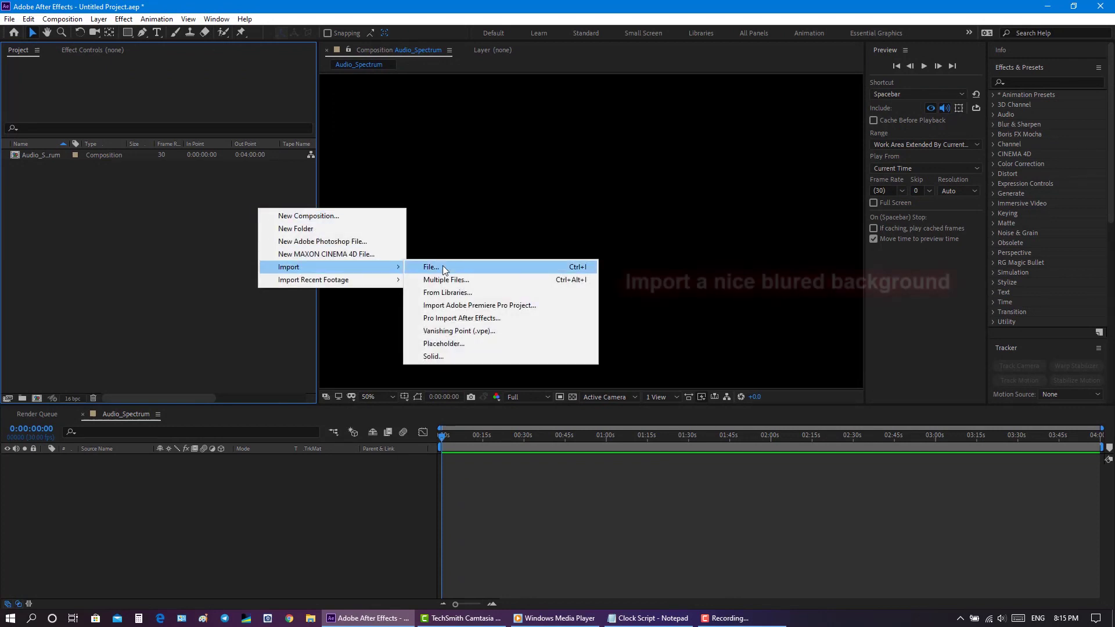
left_click(442, 267)
double_click(242, 136)
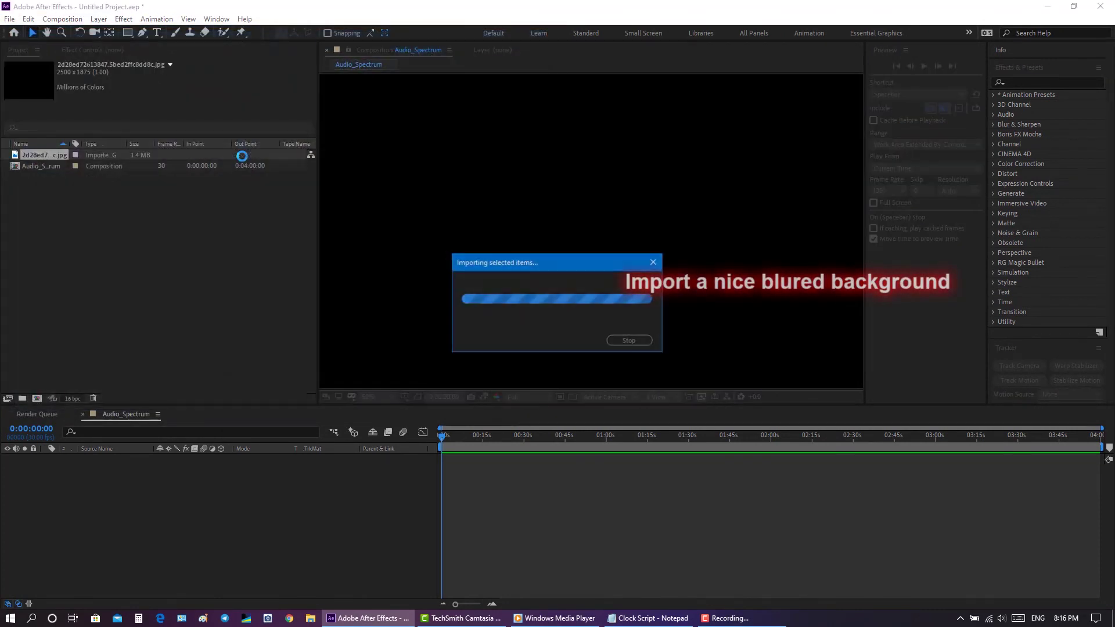
left_click_drag(14, 155, 90, 526)
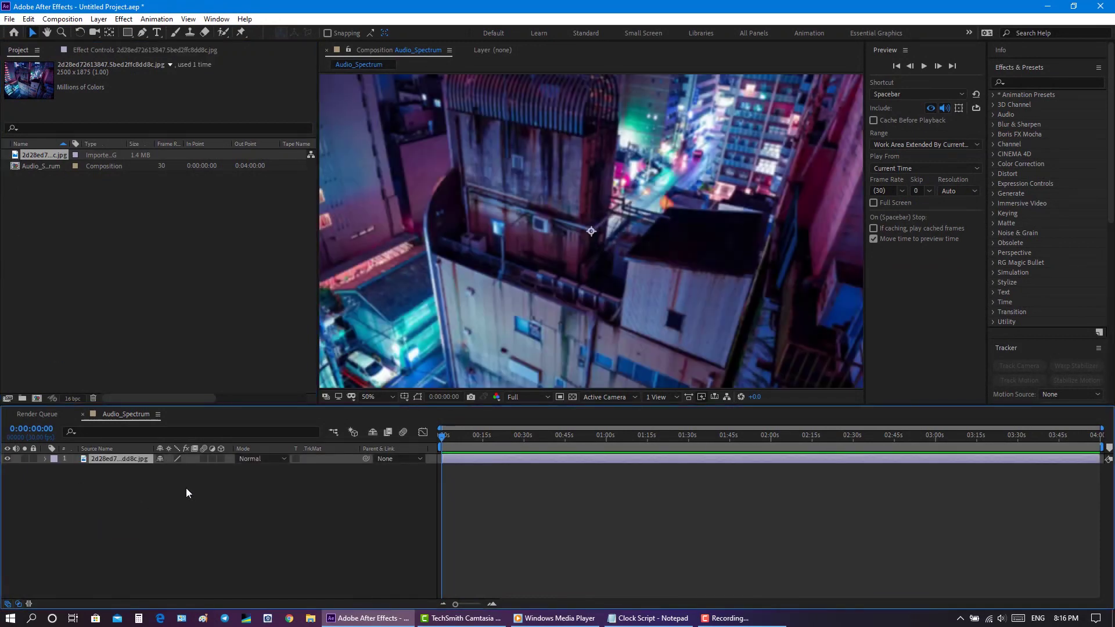
Scale the background image layer down to about 83.0, 68.9% so it slightly overhangs the composition frame on all sides
left_click(539, 228)
scroll(539, 228, "down", 2)
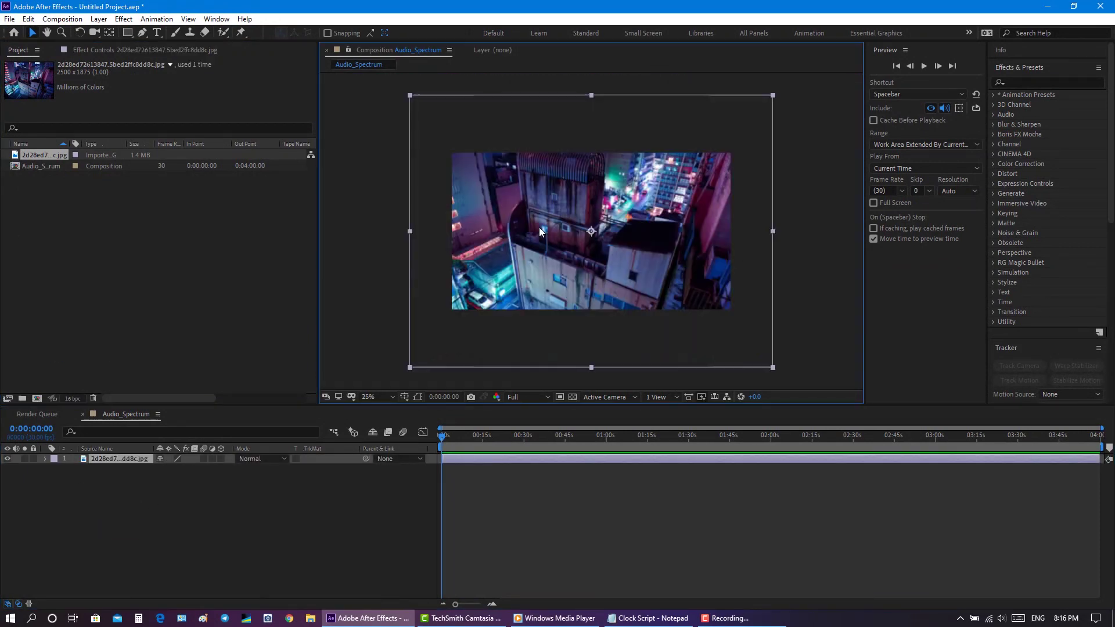
left_click(72, 458)
left_click(103, 458)
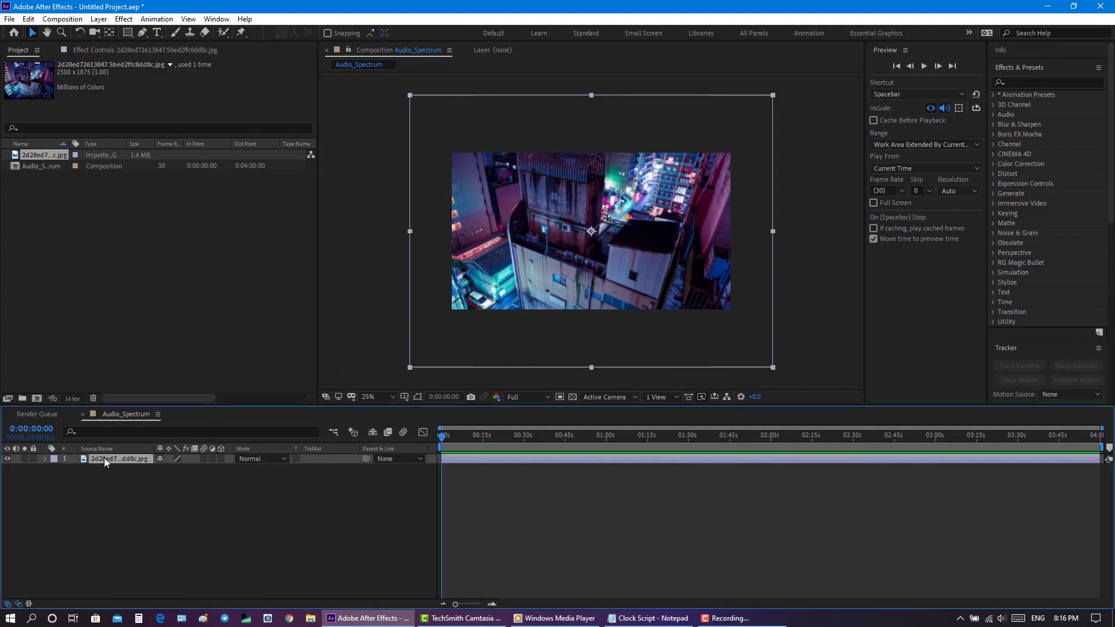
key("s")
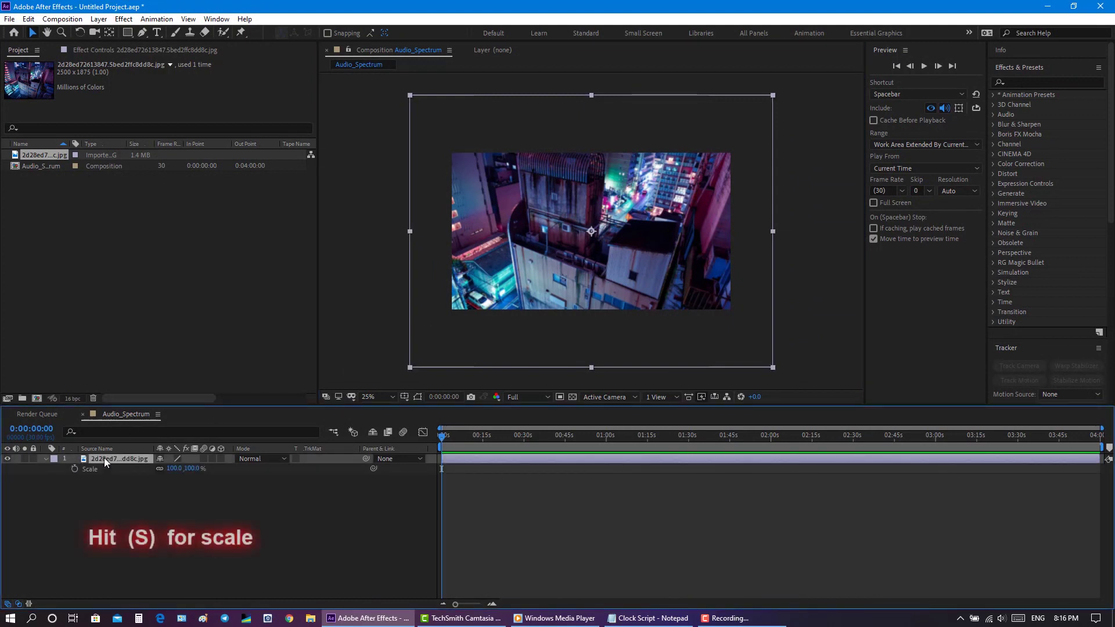
left_click_drag(410, 369, 444, 346)
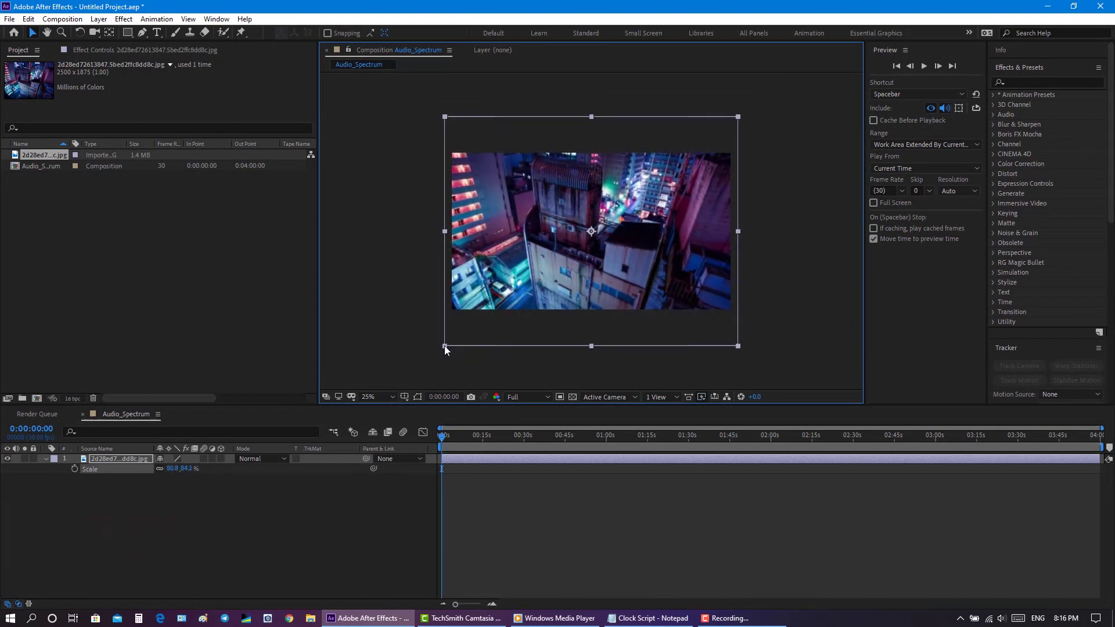
left_click_drag(591, 340, 590, 329)
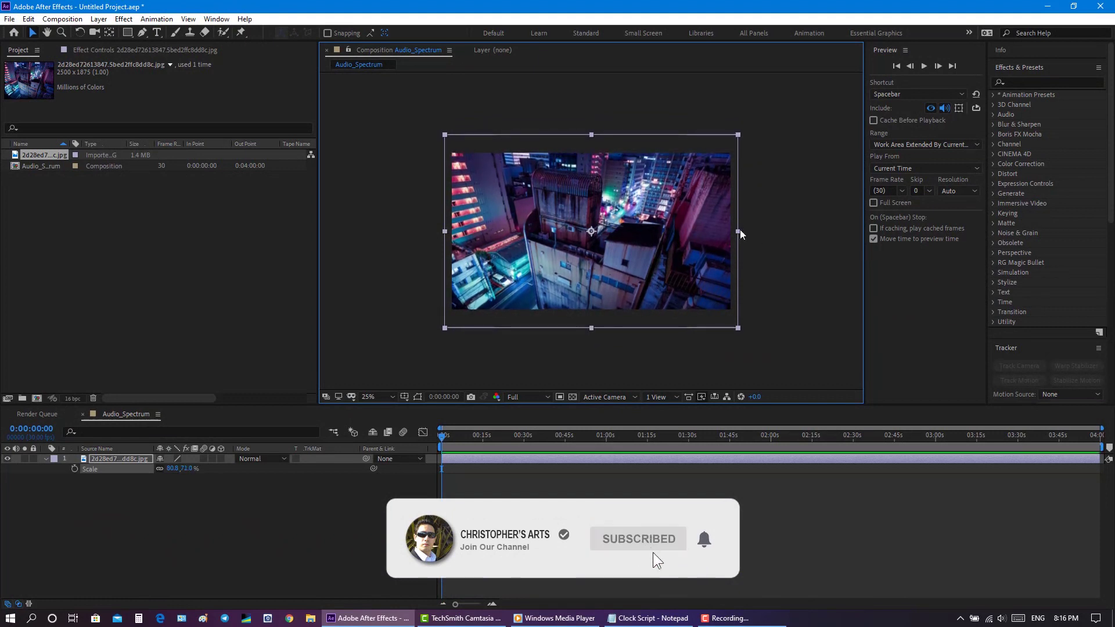
left_click_drag(738, 232, 744, 233)
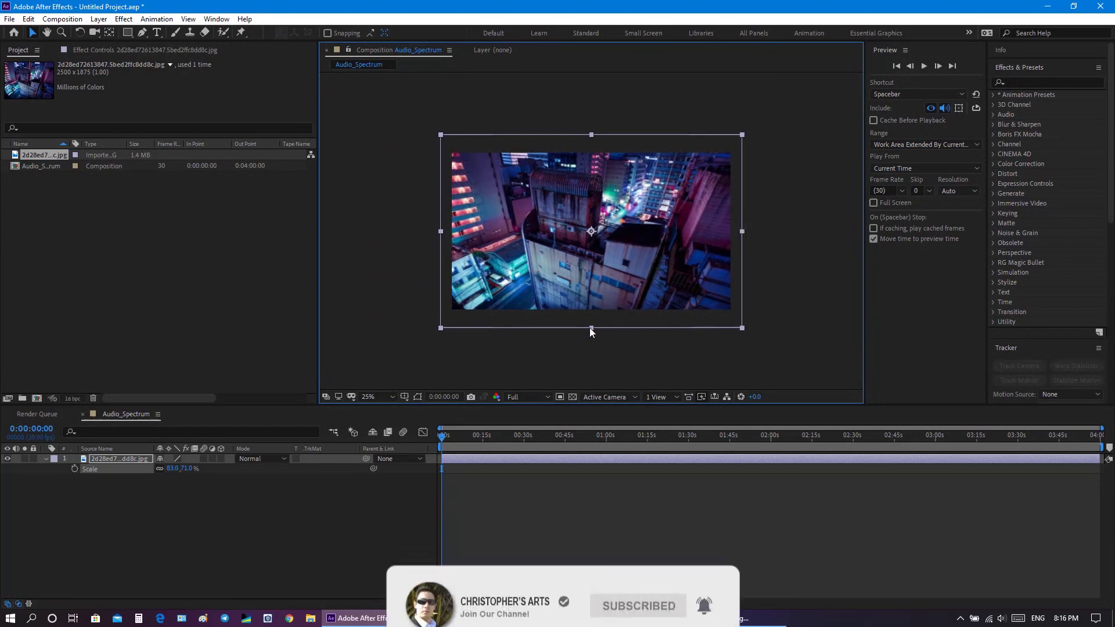
left_click_drag(589, 329, 590, 326)
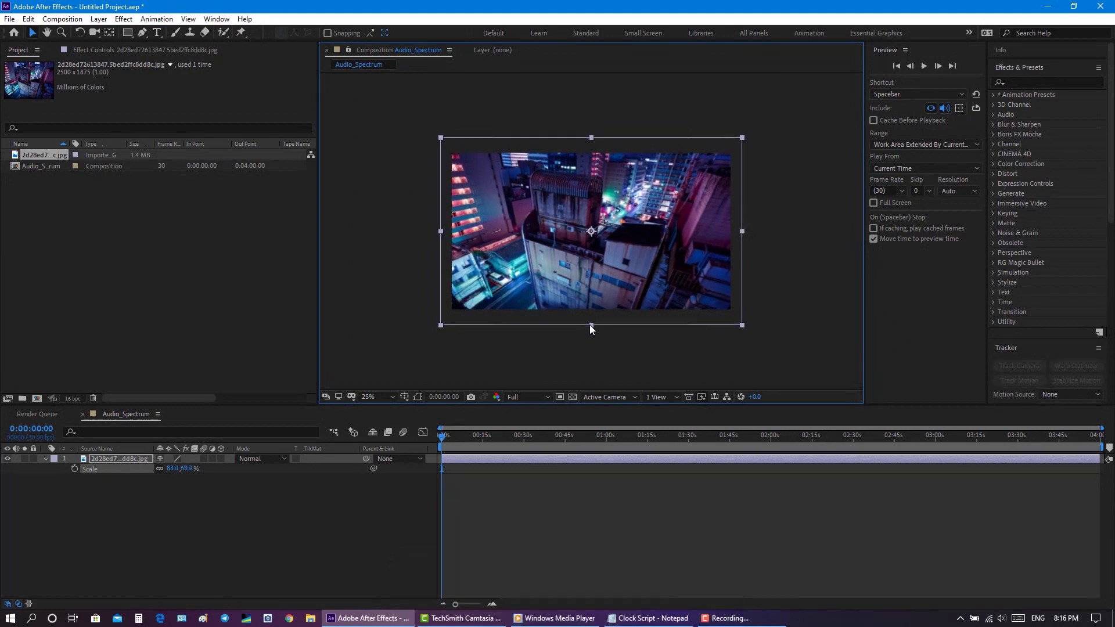
Add a wiggle expression with frequency 2 and amplitude 10 to the background layer's Position property
left_click(102, 469)
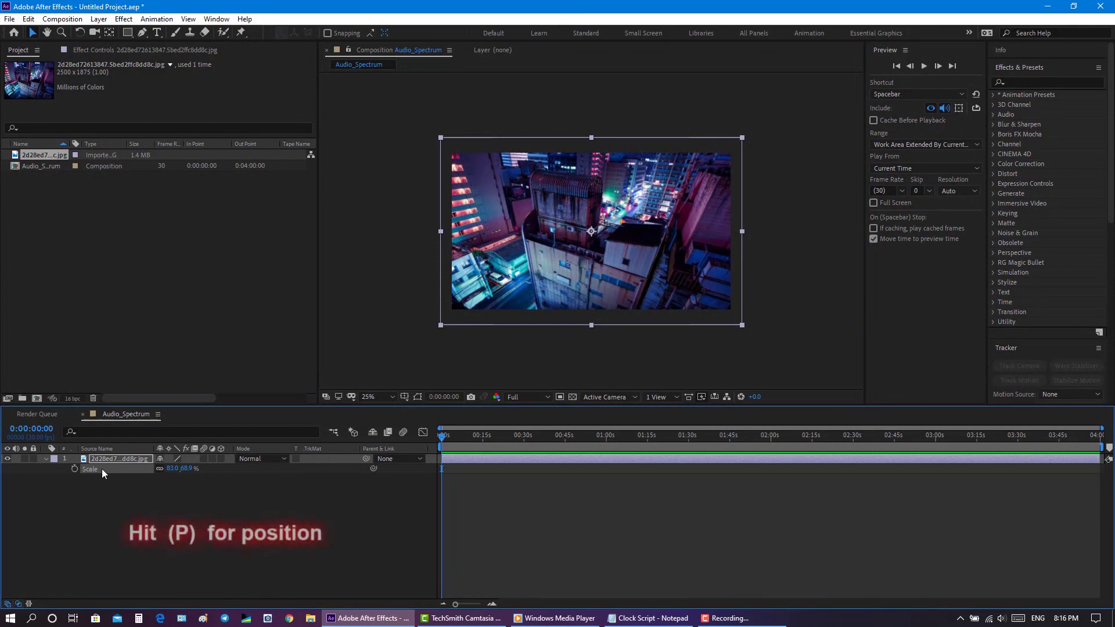
key("p")
left_click(104, 468)
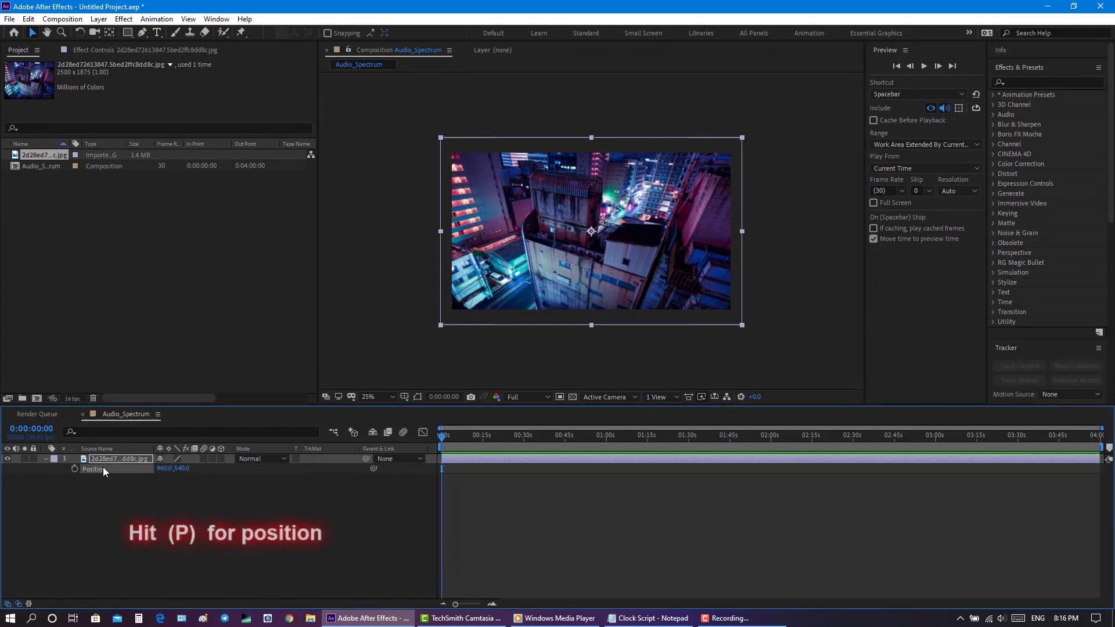
left_click(165, 527)
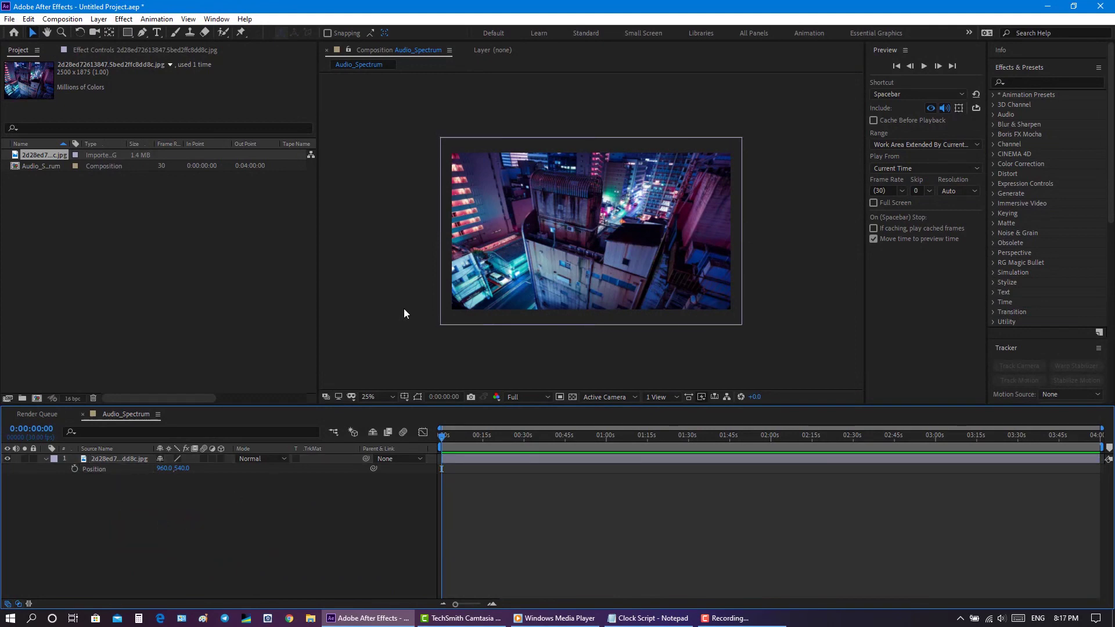
left_click(472, 288)
key("period")
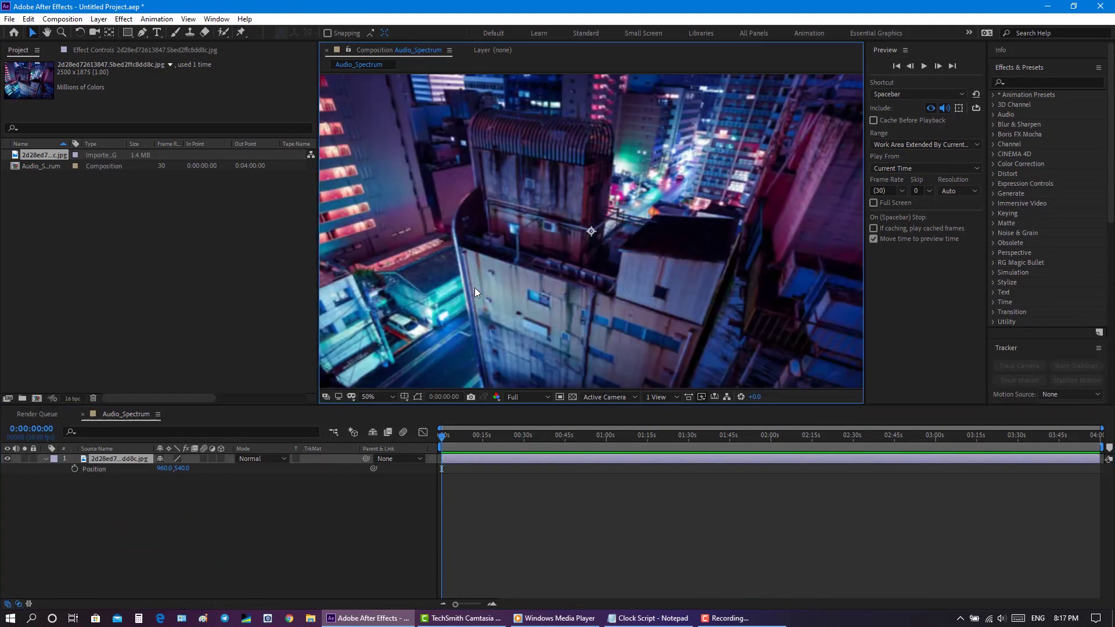
scroll(475, 287, "down", 2)
scroll(475, 288, "up", 2)
left_click(90, 470)
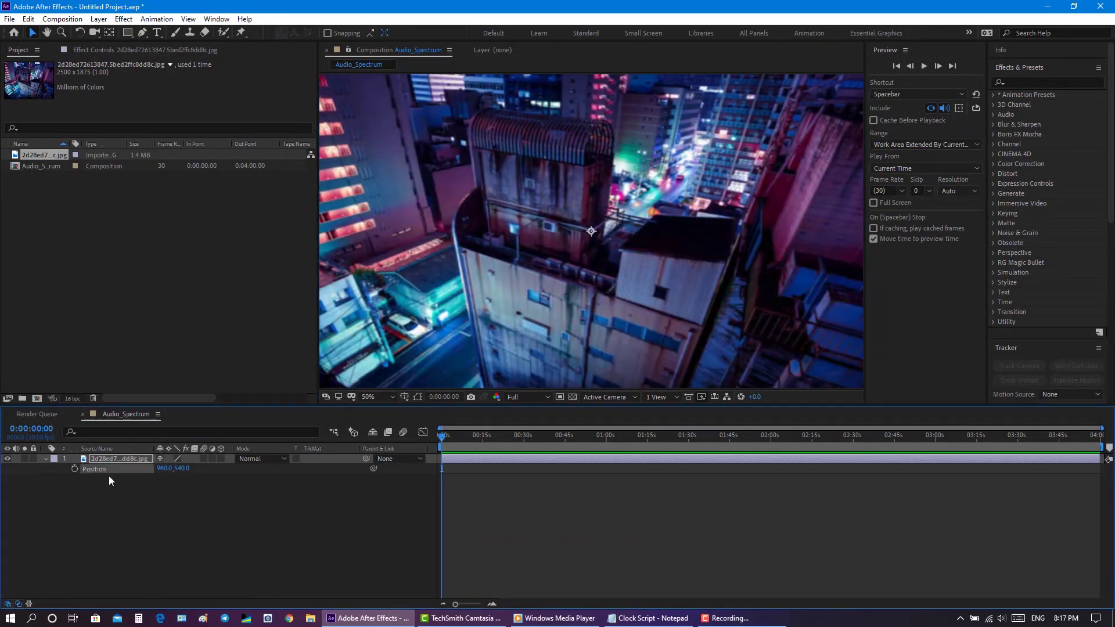
left_click(74, 469, "alt")
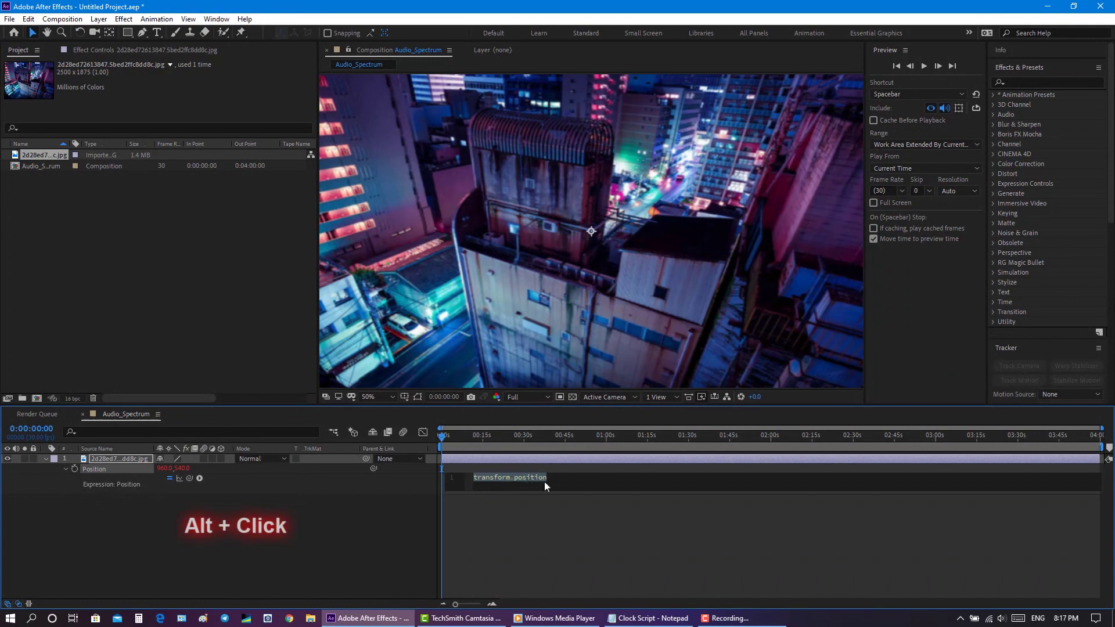
type("w")
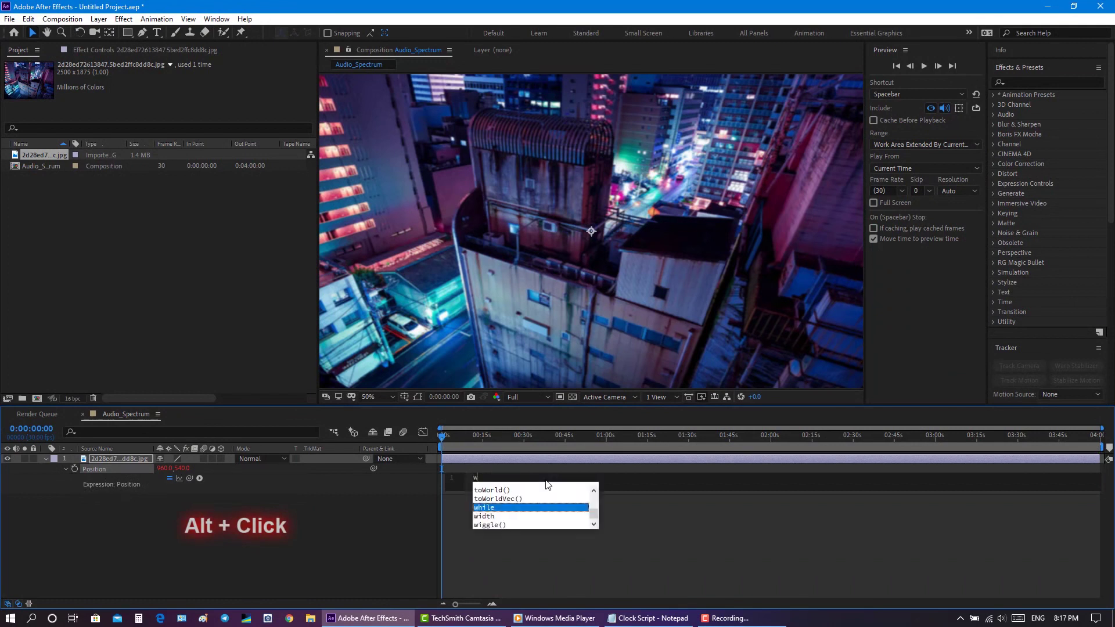
type("igglw")
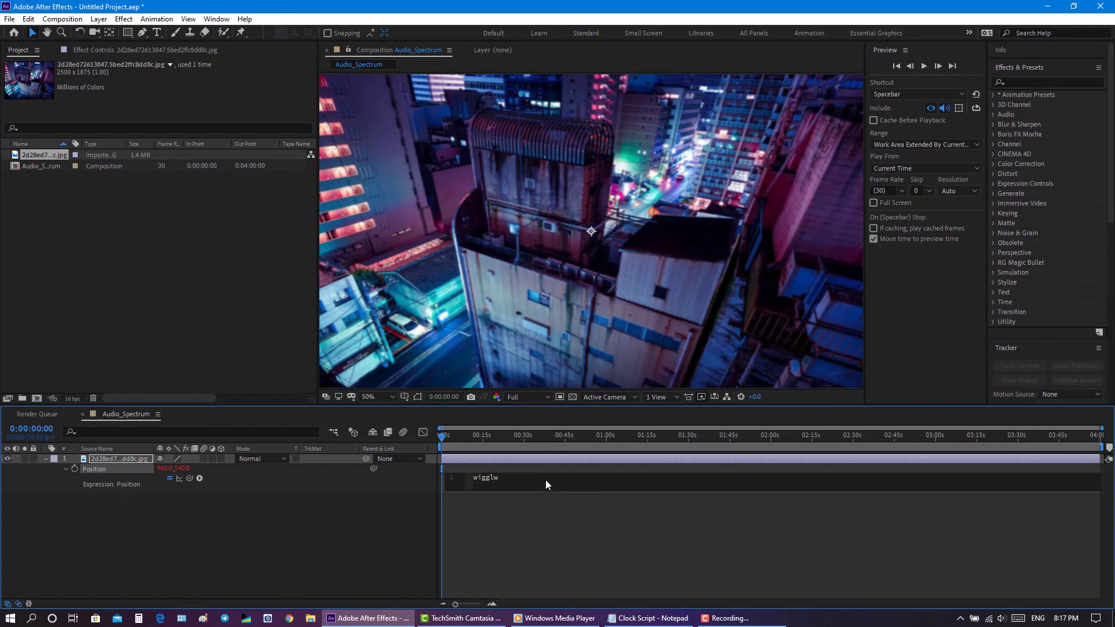
type("(2)")
key("KP_Enter")
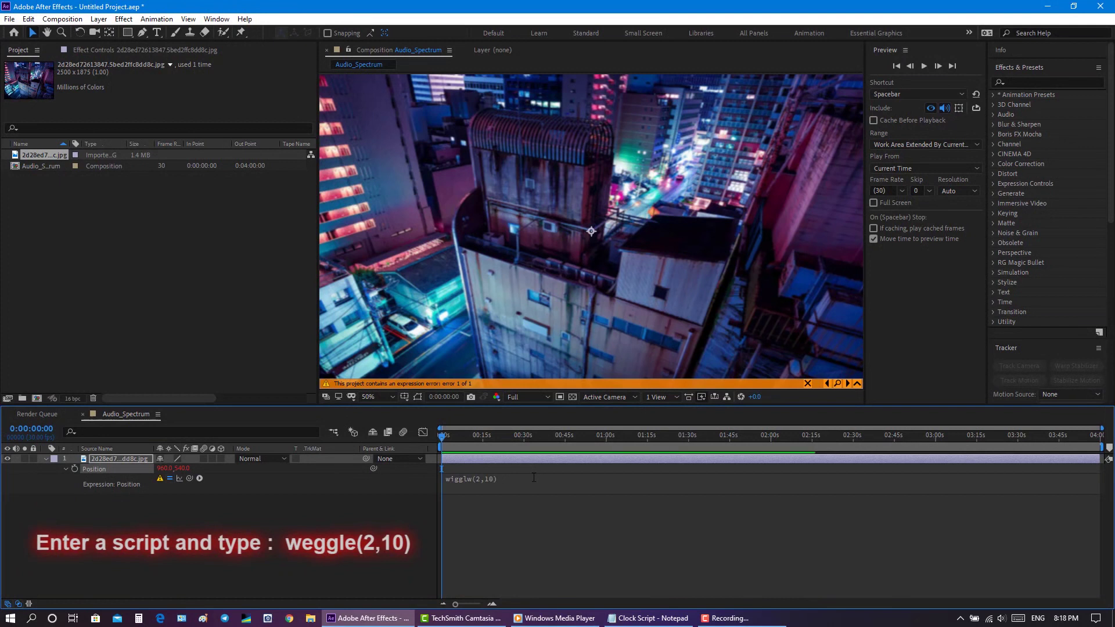
Correct the misspelled function name in the Position expression so that it reads wiggle(2,10)
left_click(541, 510)
left_click(491, 479)
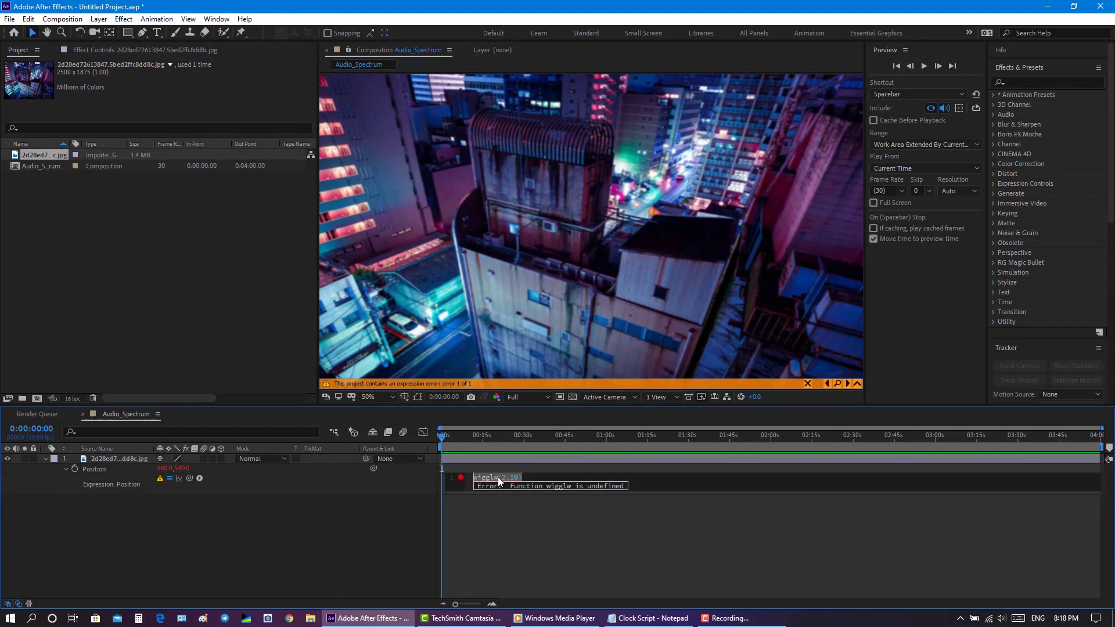
key("BackSpace")
type("e")
left_click(524, 558)
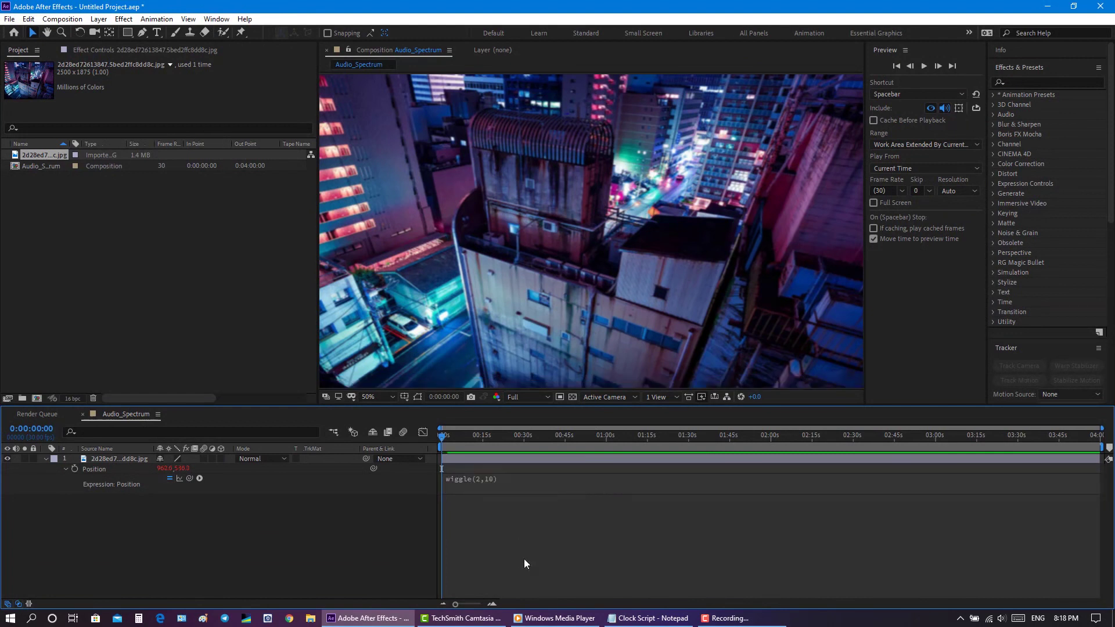
left_click(489, 478)
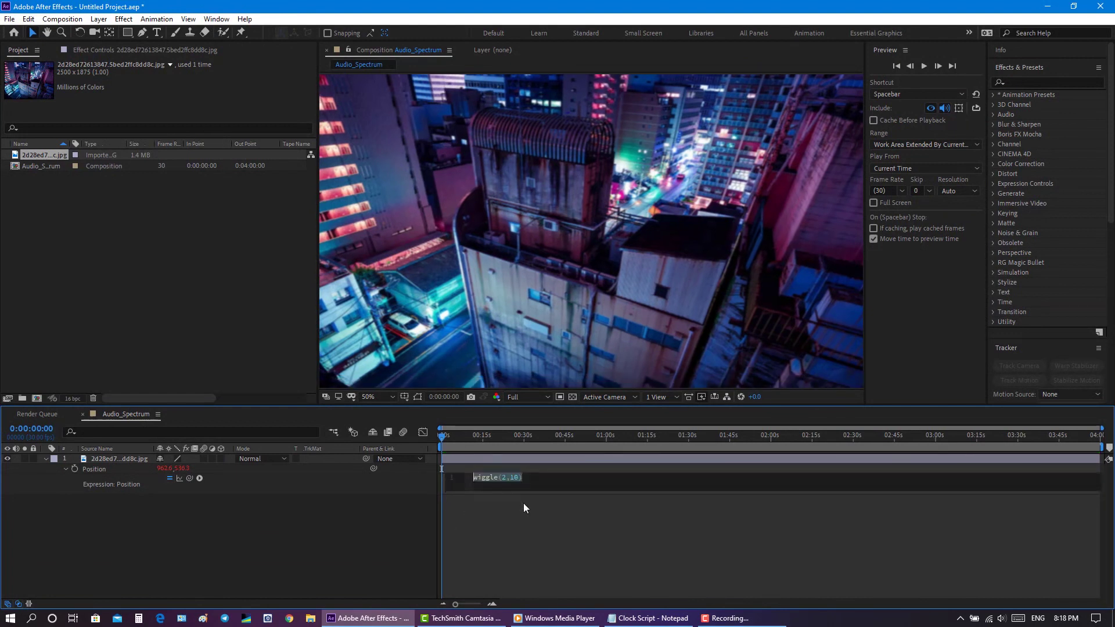
left_click(399, 508)
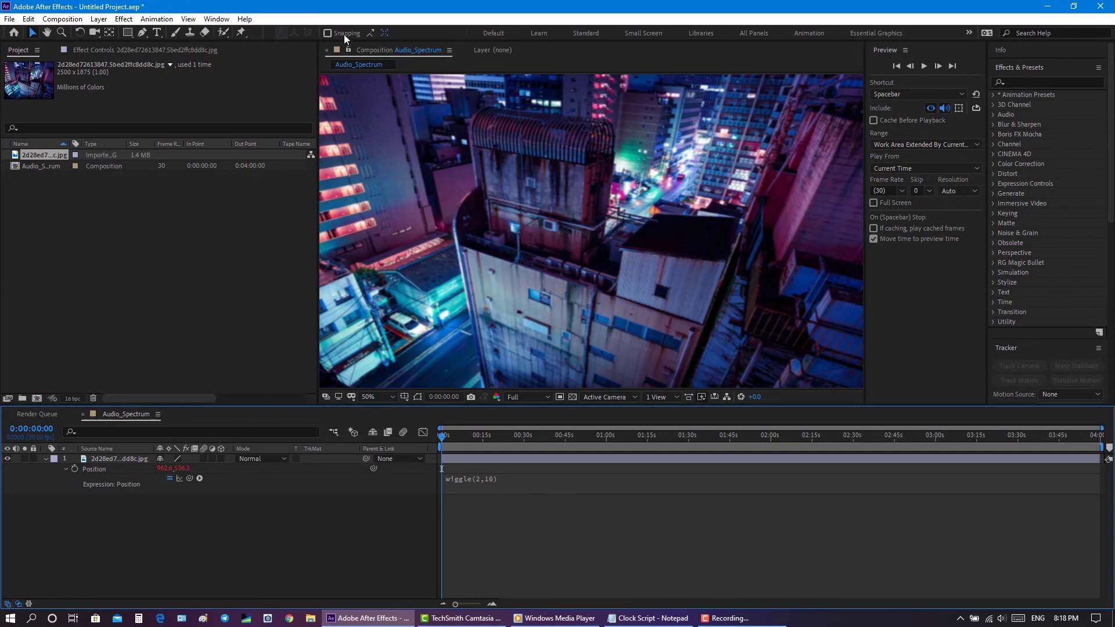
Save the project as a new file named zzz02 in the My Projects folder
left_click(10, 19)
mouse_move(72, 142)
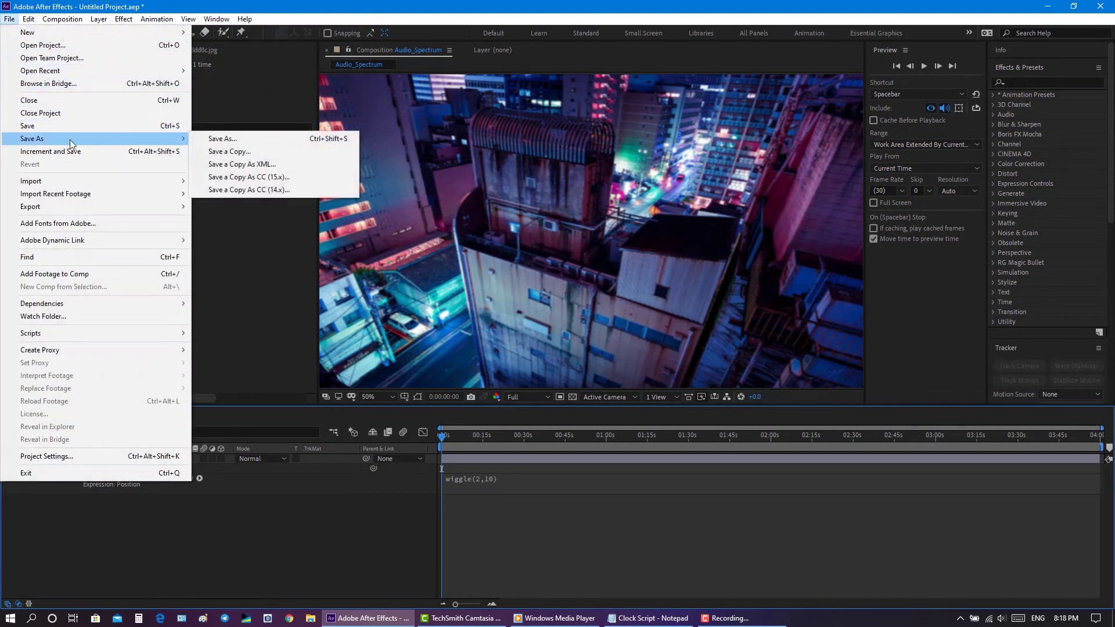
left_click(222, 140)
left_click(159, 131)
left_click(143, 280)
left_click(173, 279)
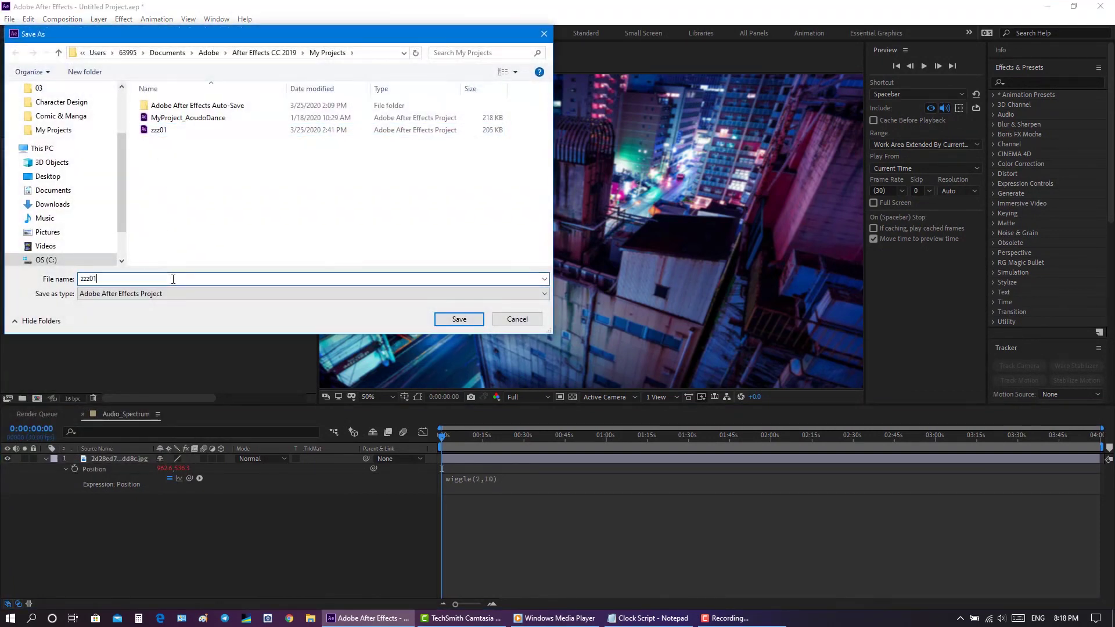
key("BackSpace")
type("2")
key("Return")
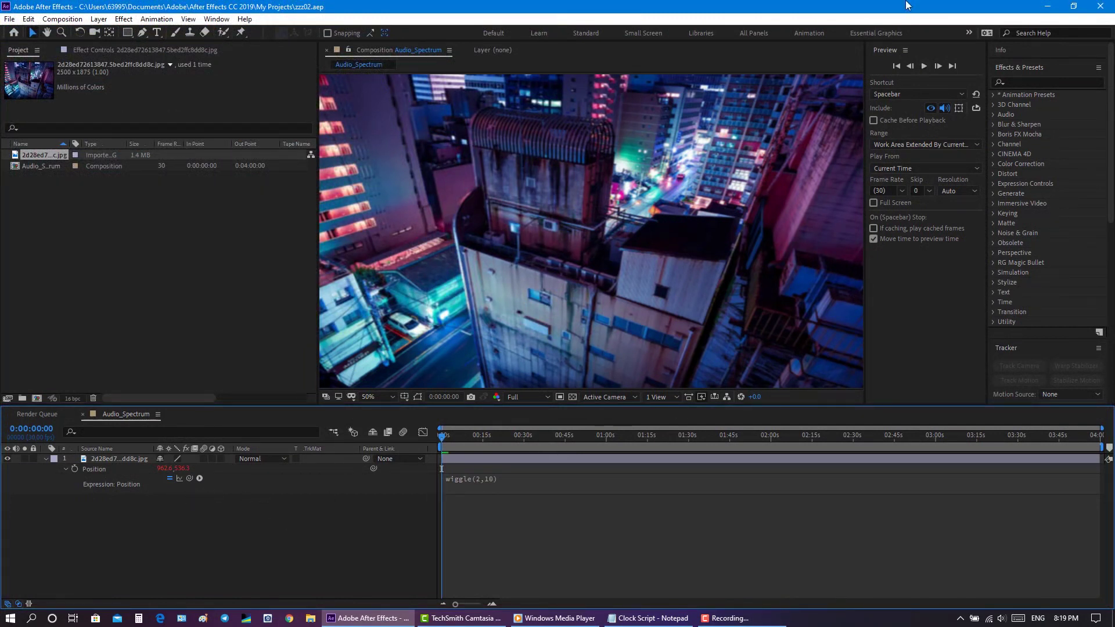
Preview the background's wiggle motion from the first frame, stop playback and return to the start
left_click(896, 66)
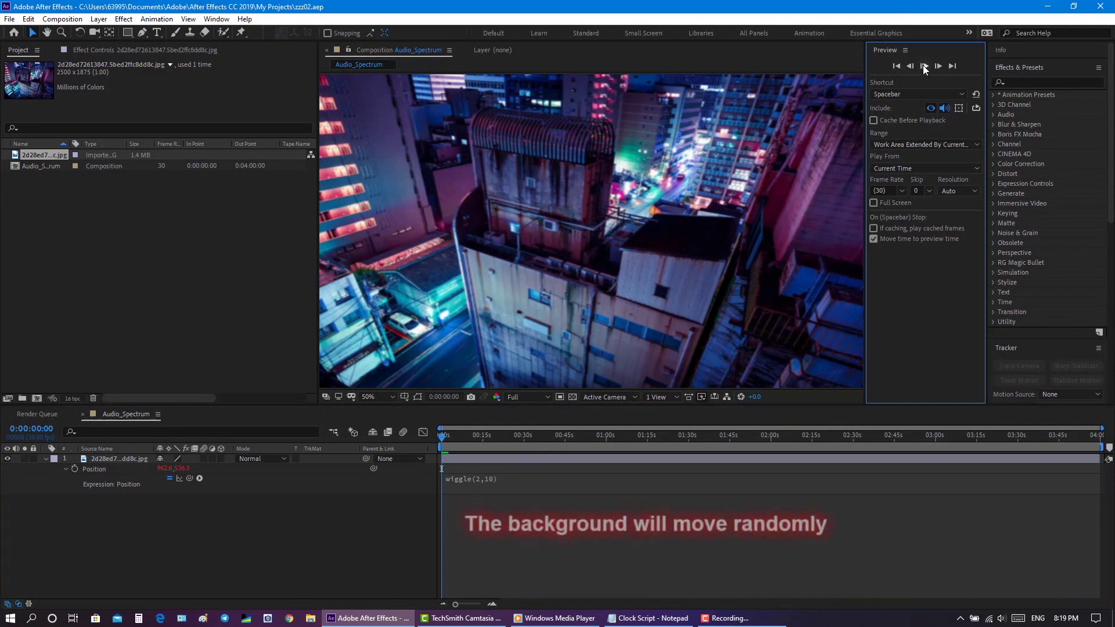
left_click(924, 67)
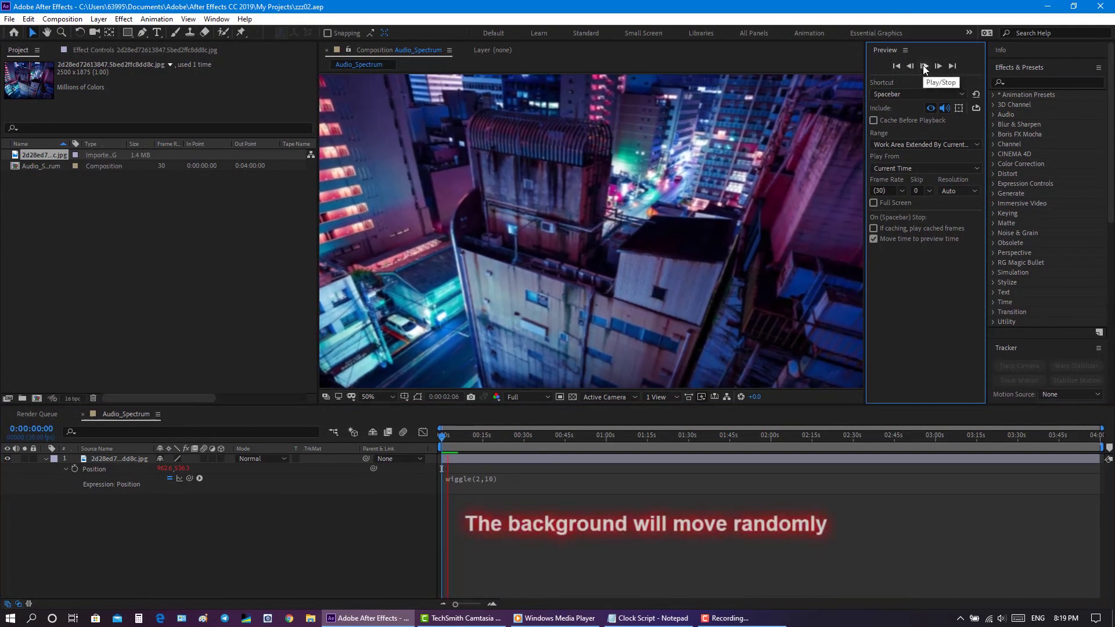
left_click(924, 67)
left_click(896, 67)
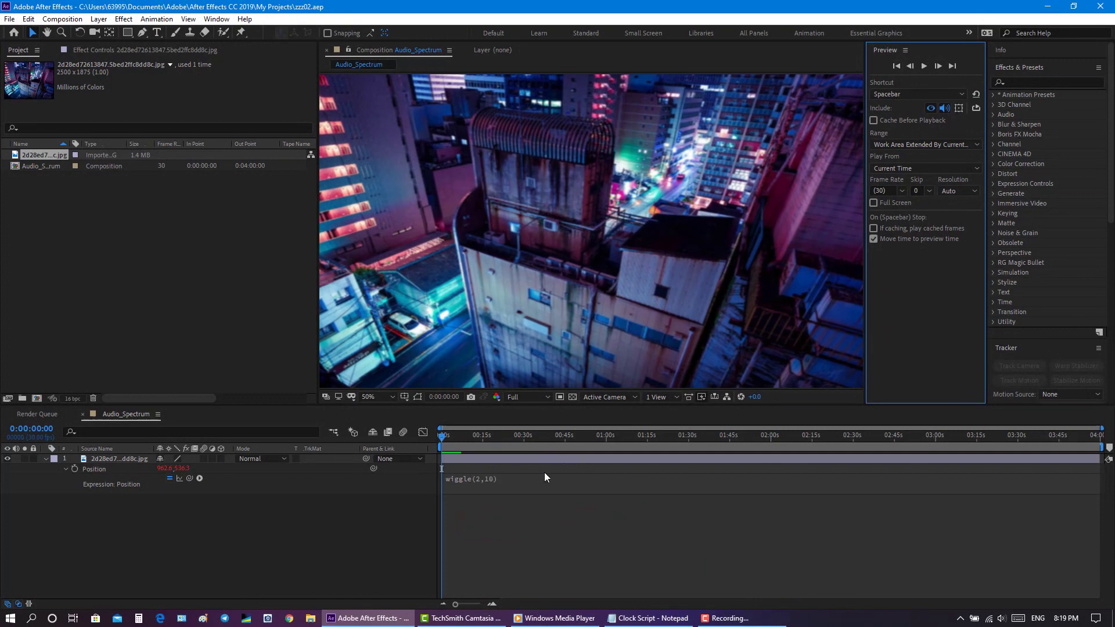
left_click(402, 533)
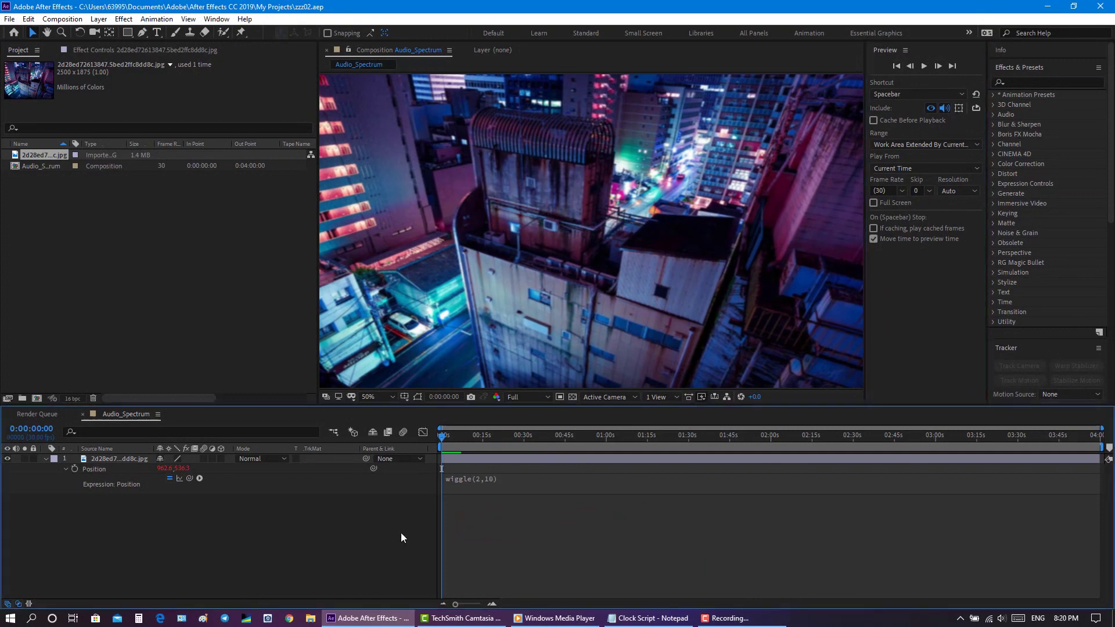
Collapse the background layer's properties and create a new solid layer named Audio Reactor
left_click(67, 468)
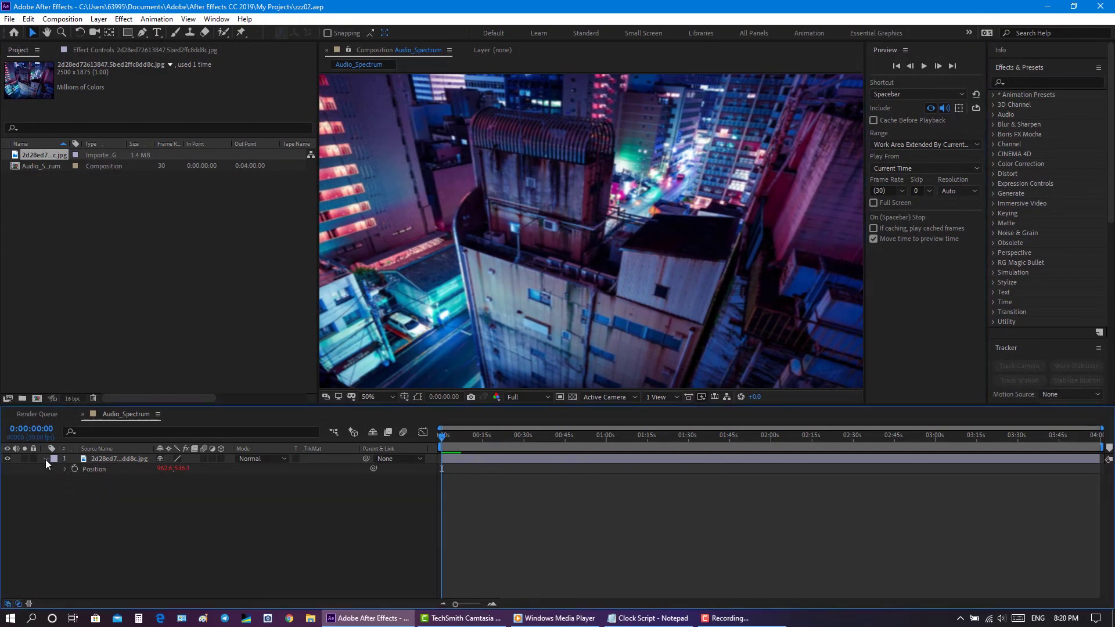
left_click(46, 459)
right_click(83, 497)
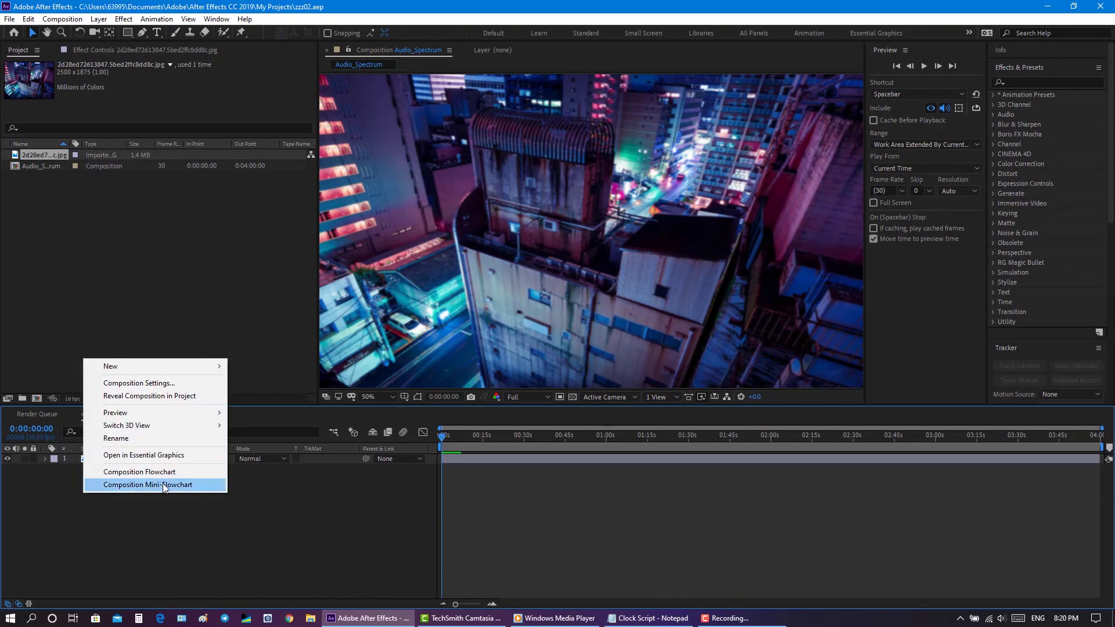
mouse_move(154, 374)
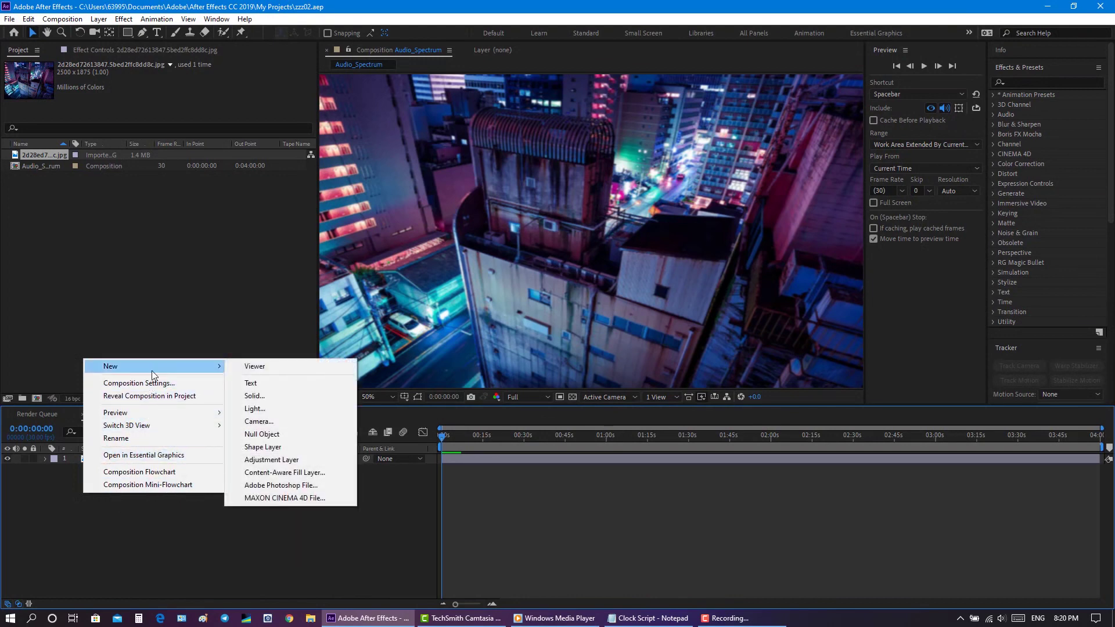
left_click(267, 395)
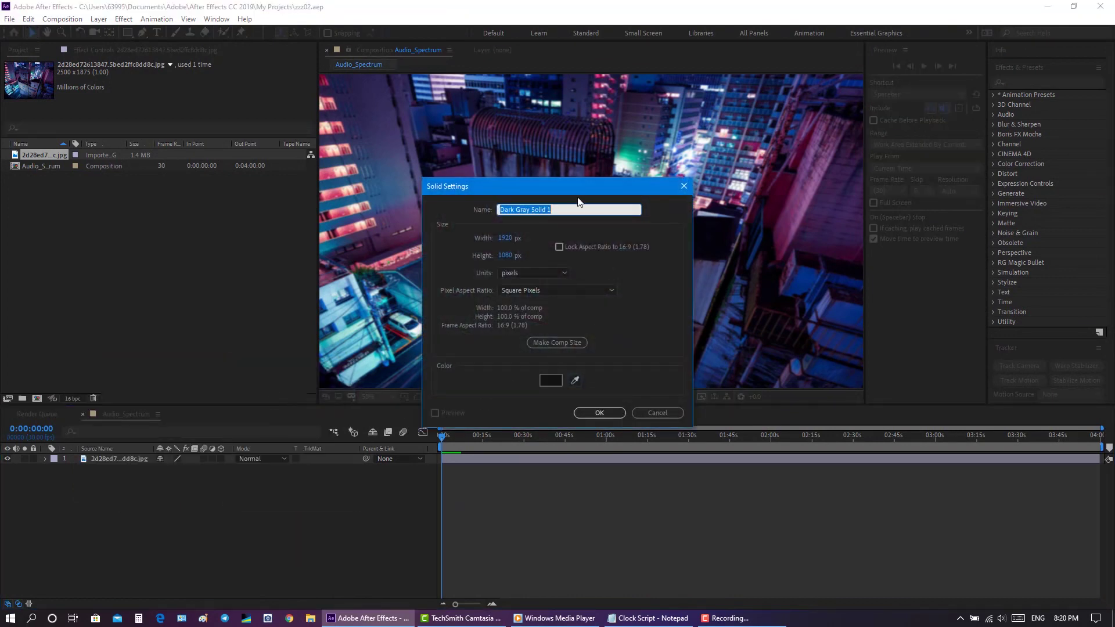
type("Audio Reactor")
left_click(600, 412)
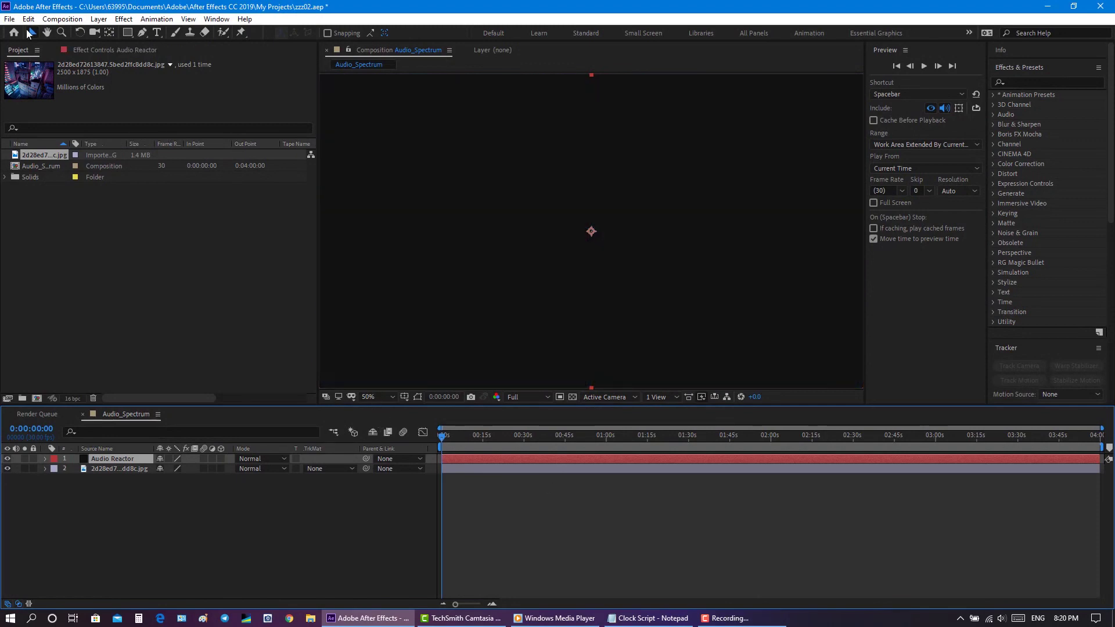
Save the project and deselect the Audio Reactor layer
left_click(9, 18)
left_click(27, 126)
left_click(356, 532)
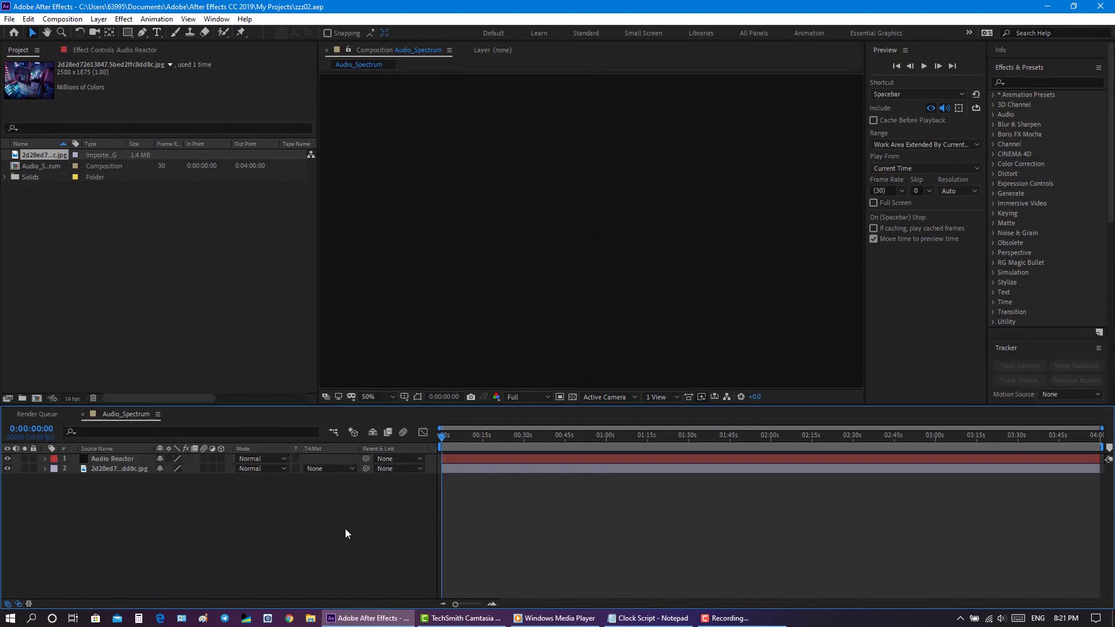
Select the Audio Reactor layer and activate the Ellipse Tool for drawing a mask on it
left_click(107, 459)
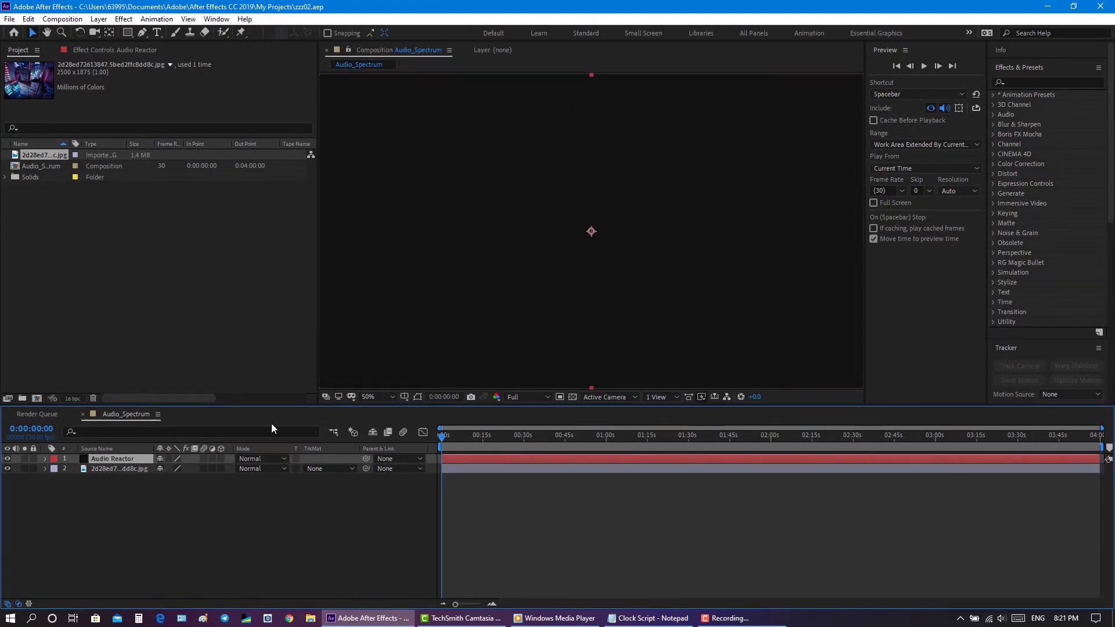
left_click(128, 32)
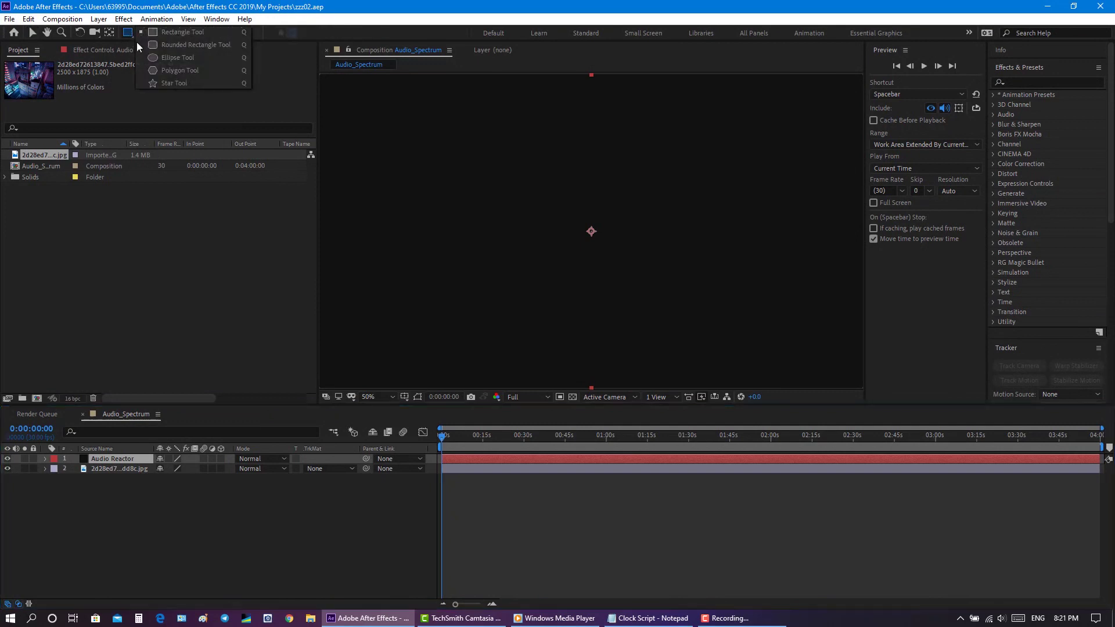
left_click(208, 57)
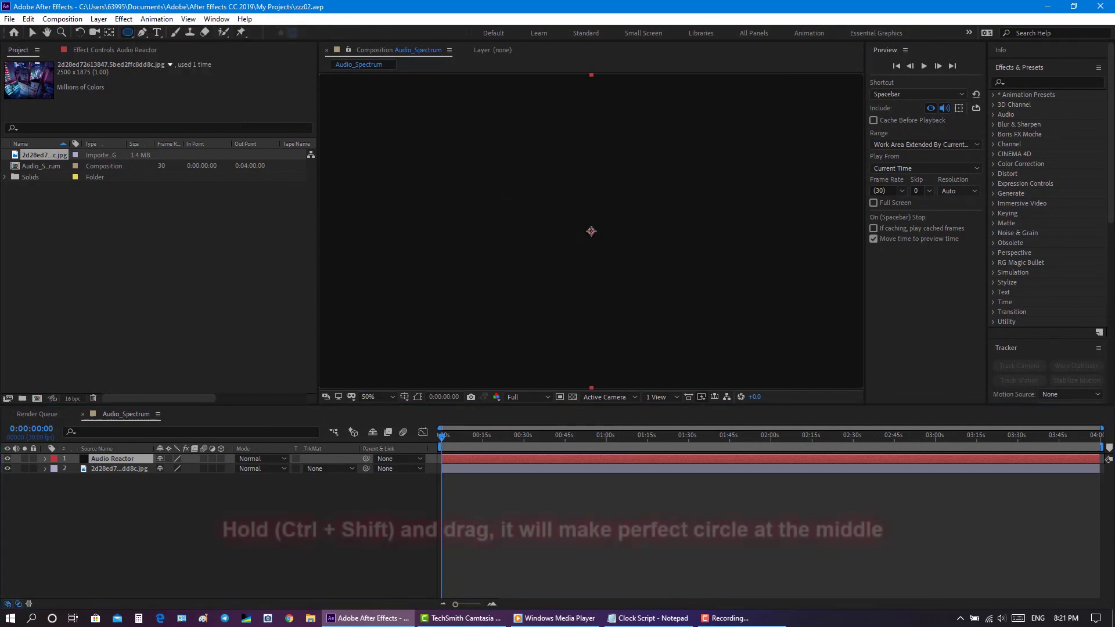
left_click(590, 231, "ctrl+shift")
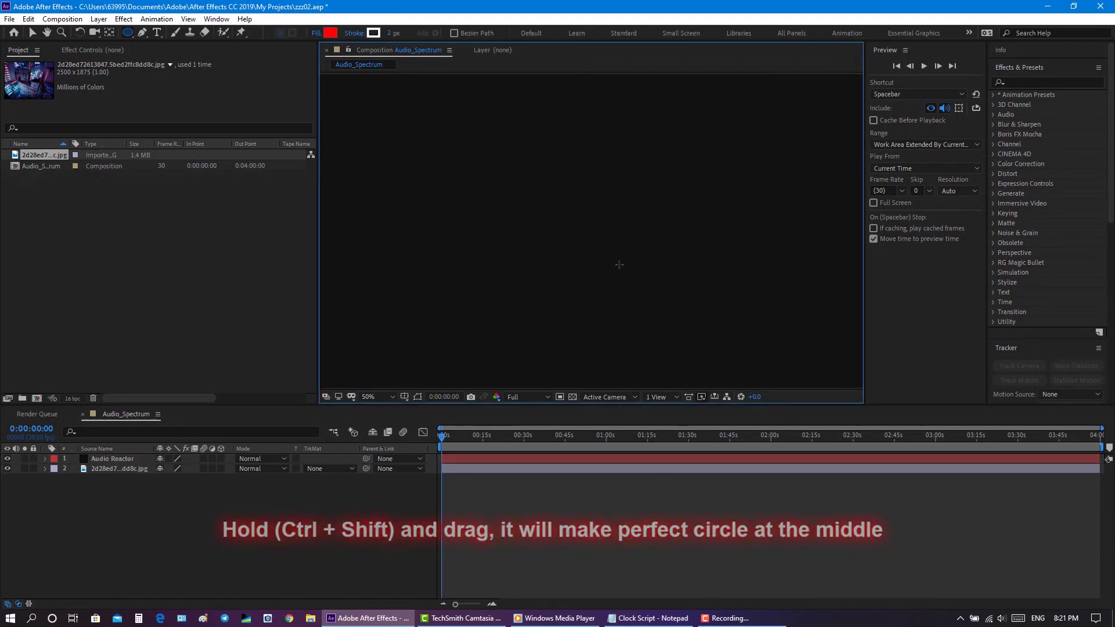
key("ctrl+z")
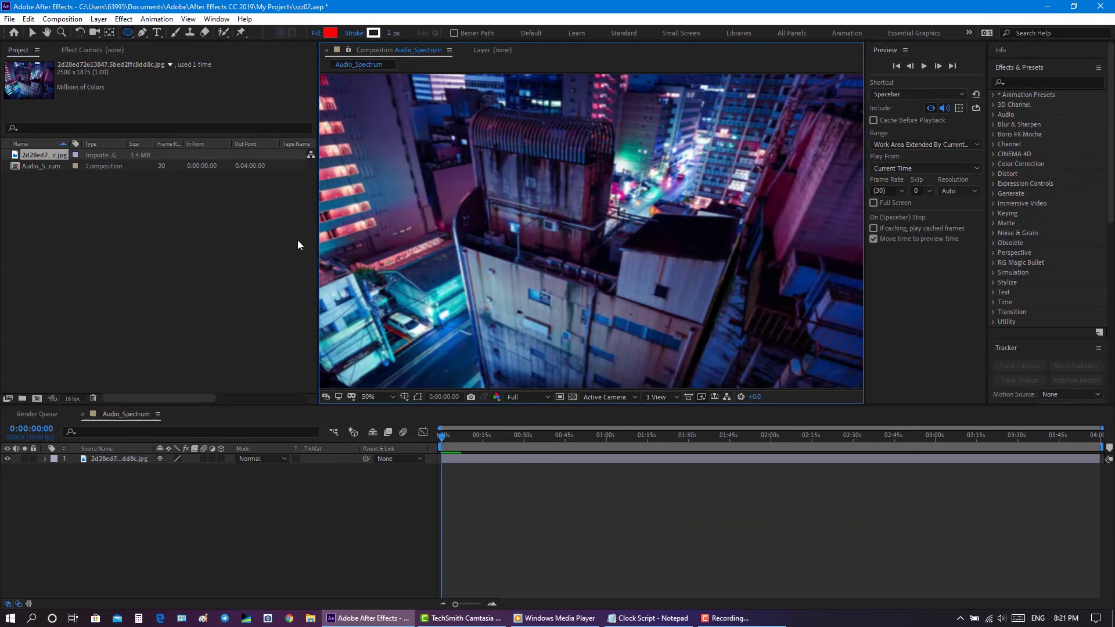
key("ctrl+shift+z")
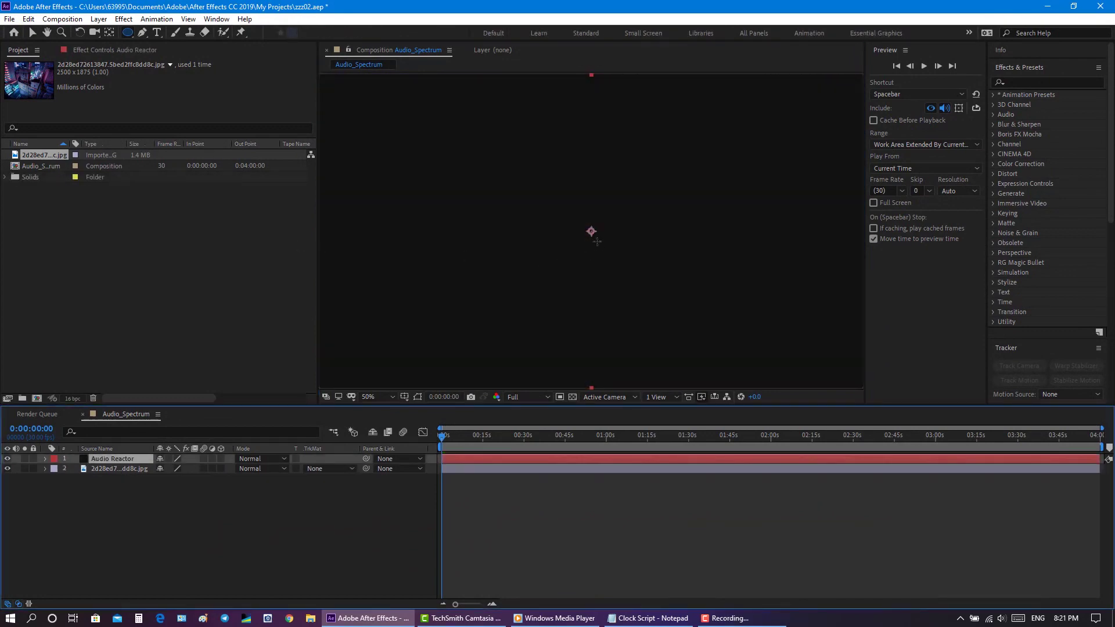
Draw a perfect circle mask outward from the centre of the frame on the Audio Reactor layer with the Ellipse Tool
left_click(128, 33)
left_click(152, 62)
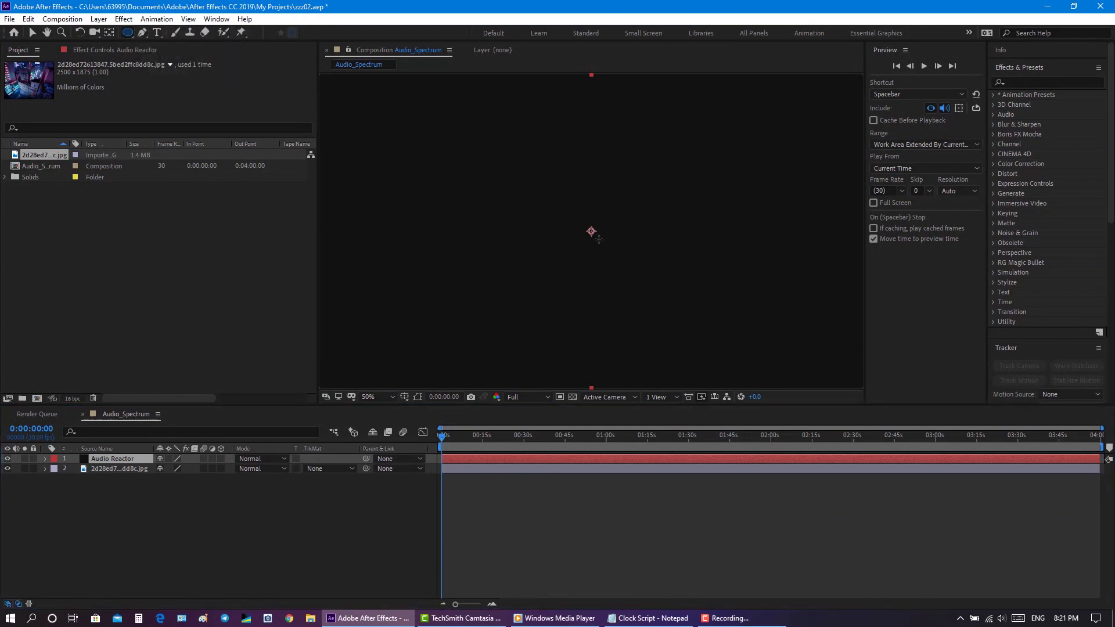
left_click_drag(597, 238, 698, 319)
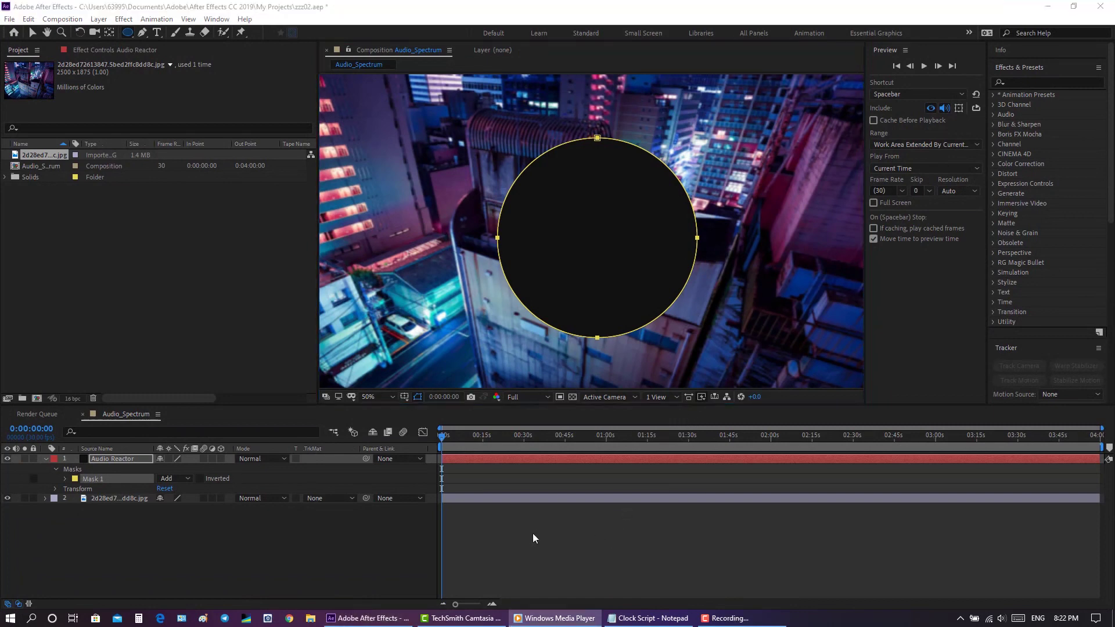
Set the mode of Mask 1 on the Audio Reactor layer to None
left_click(282, 458)
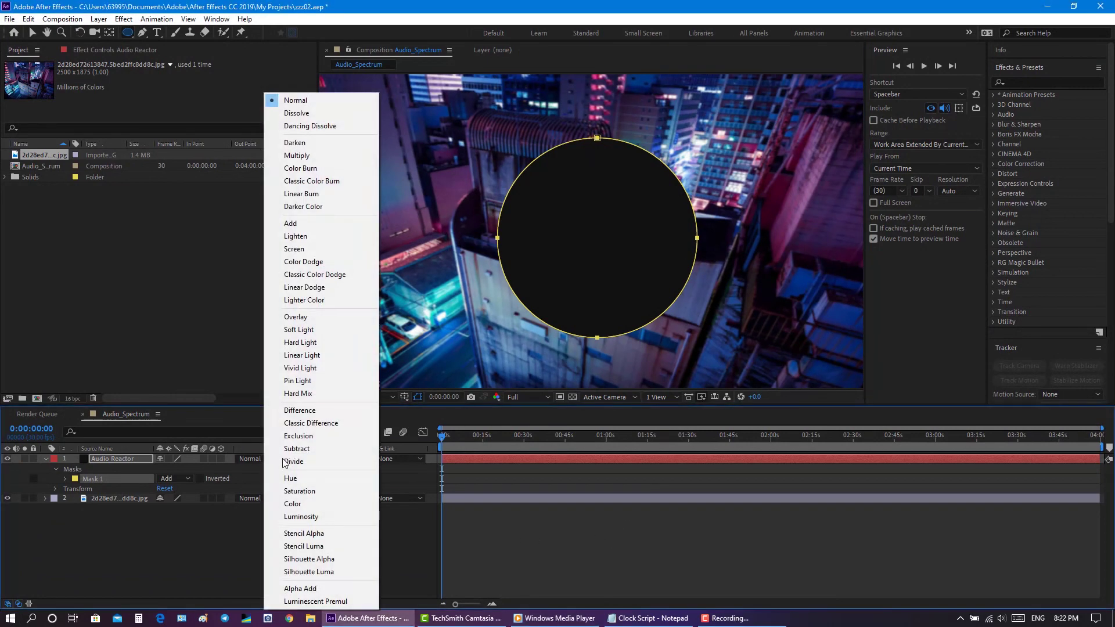
left_click(187, 478)
left_click(118, 530)
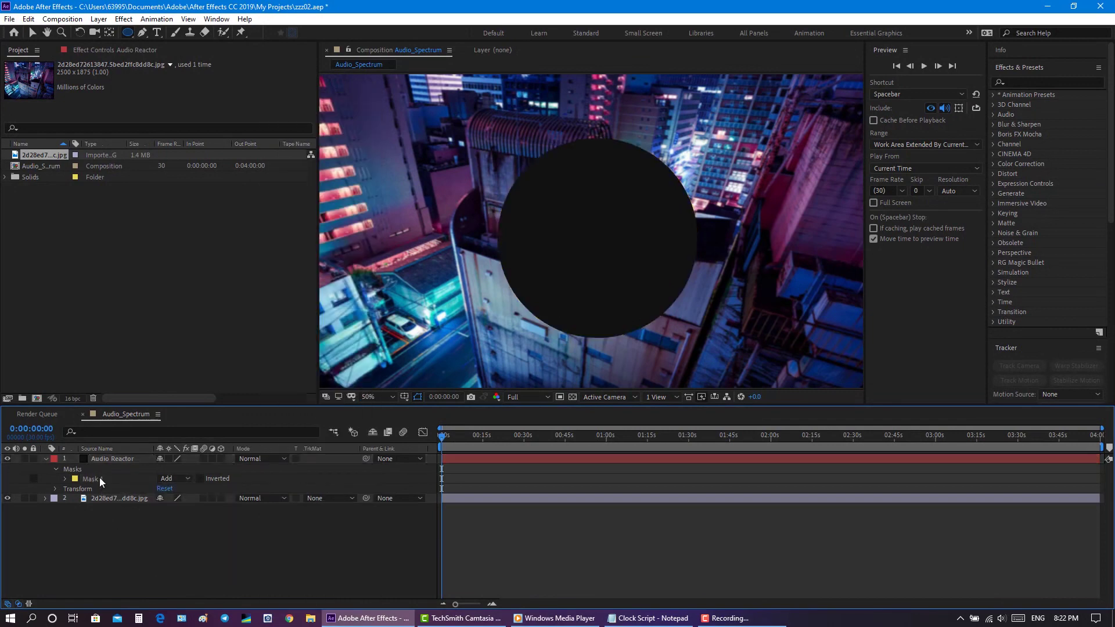
left_click(99, 478)
left_click(181, 479)
left_click(174, 490)
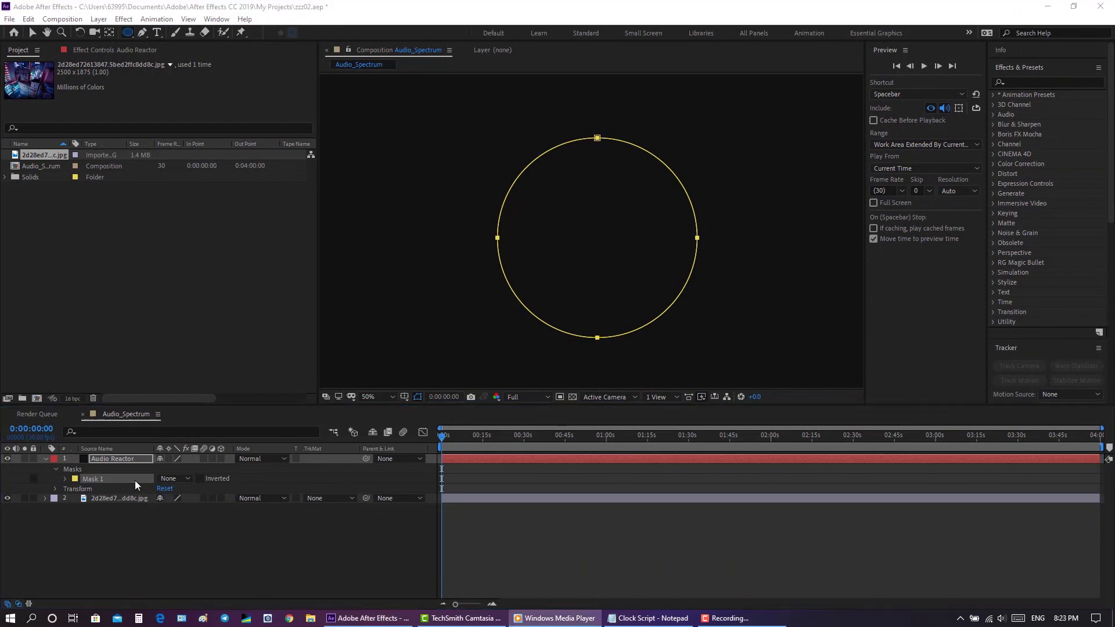
Find the Audio Spectrum effect by searching for Audio S and apply it to the Audio Reactor layer
left_click(113, 478)
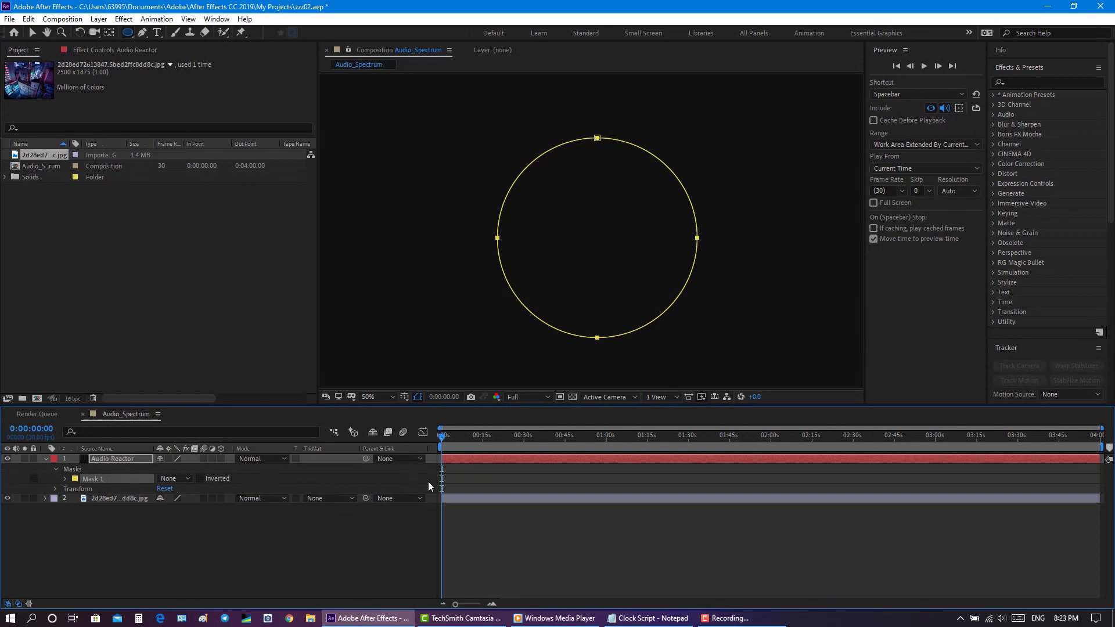
left_click(1017, 82)
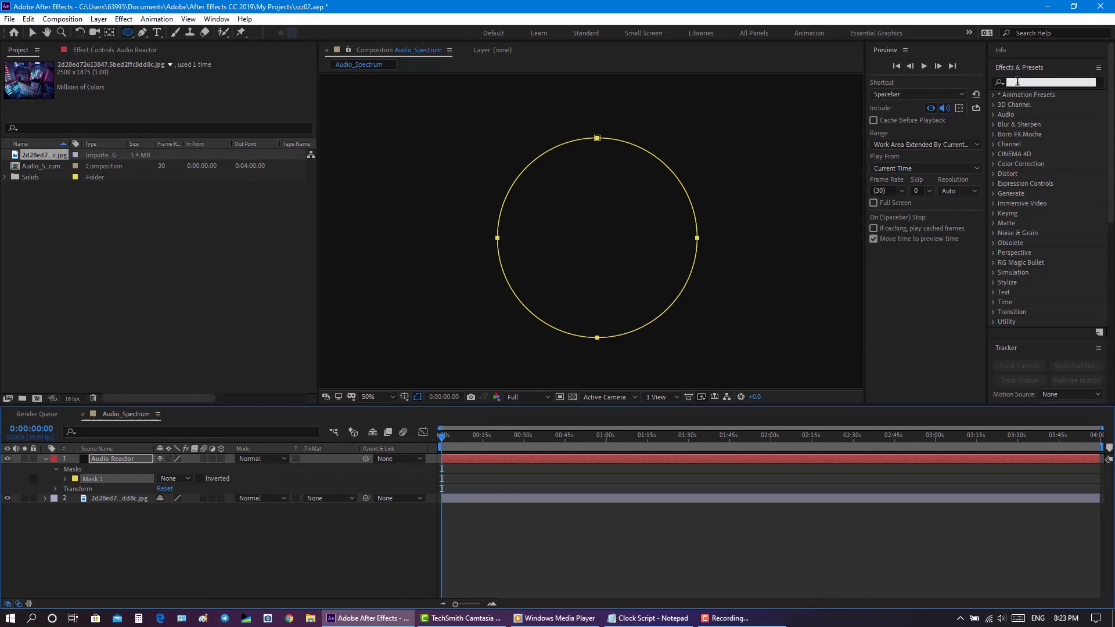
type("Audio S")
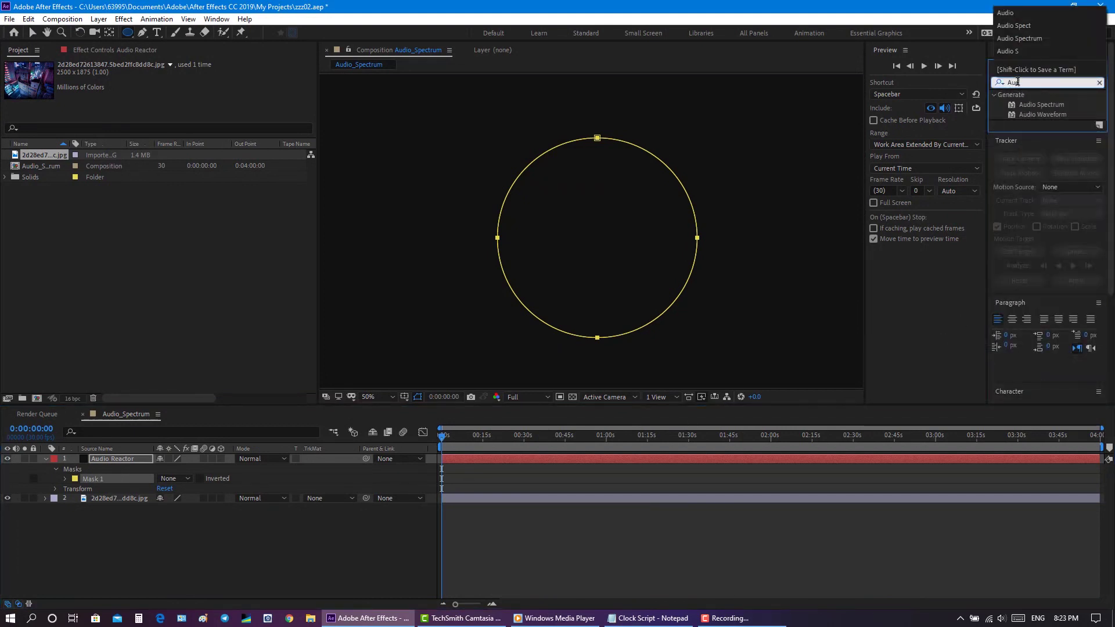
left_click(1051, 104)
double_click(1025, 103)
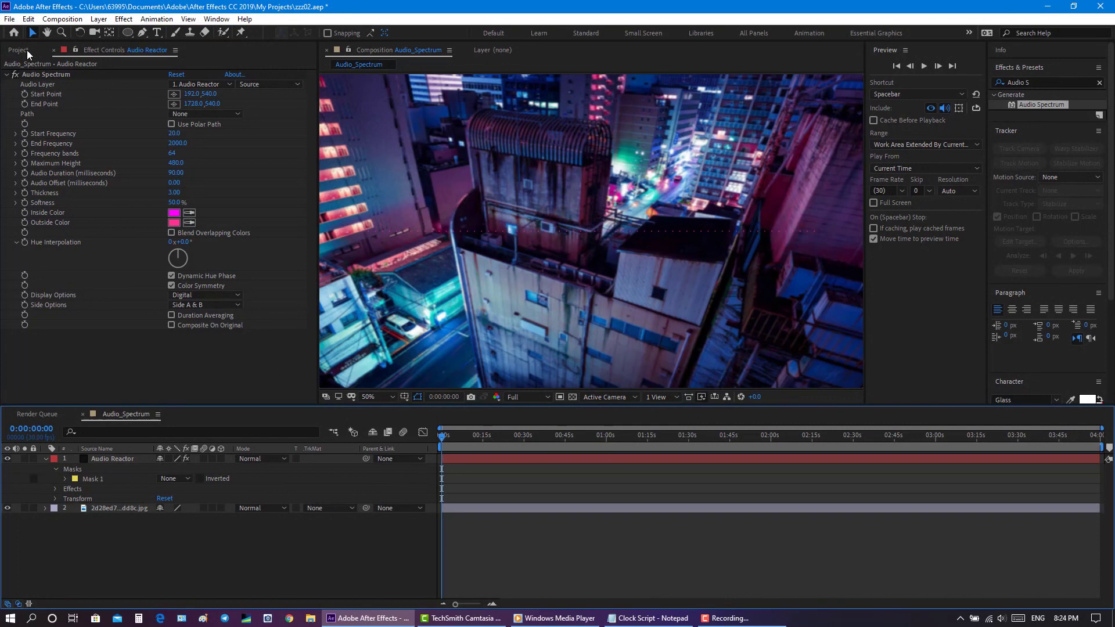
Check the Audio Spectrum effect's available audio layers and open the file import dialog for the project
left_click(230, 85)
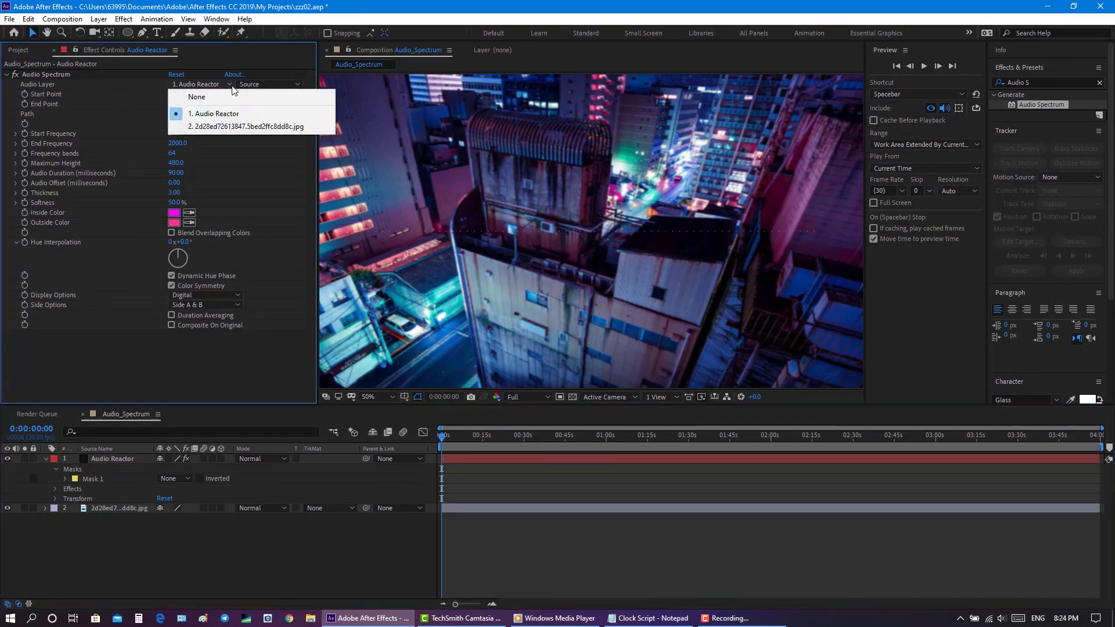
left_click(20, 50)
left_click(111, 217)
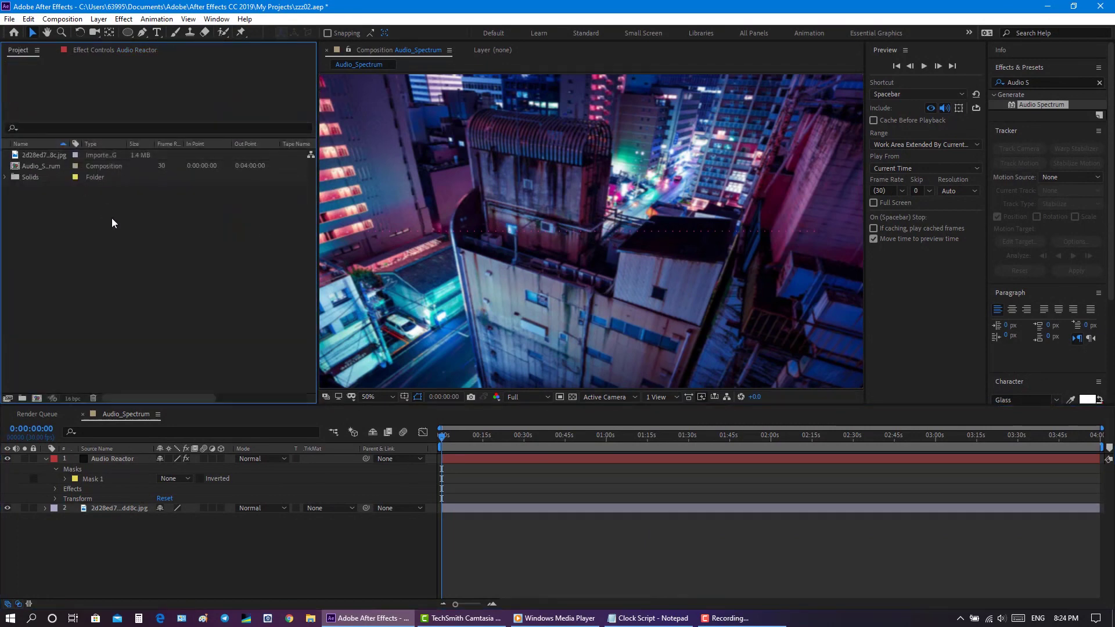
left_click_drag(89, 213, 124, 256)
right_click(116, 235)
mouse_move(194, 293)
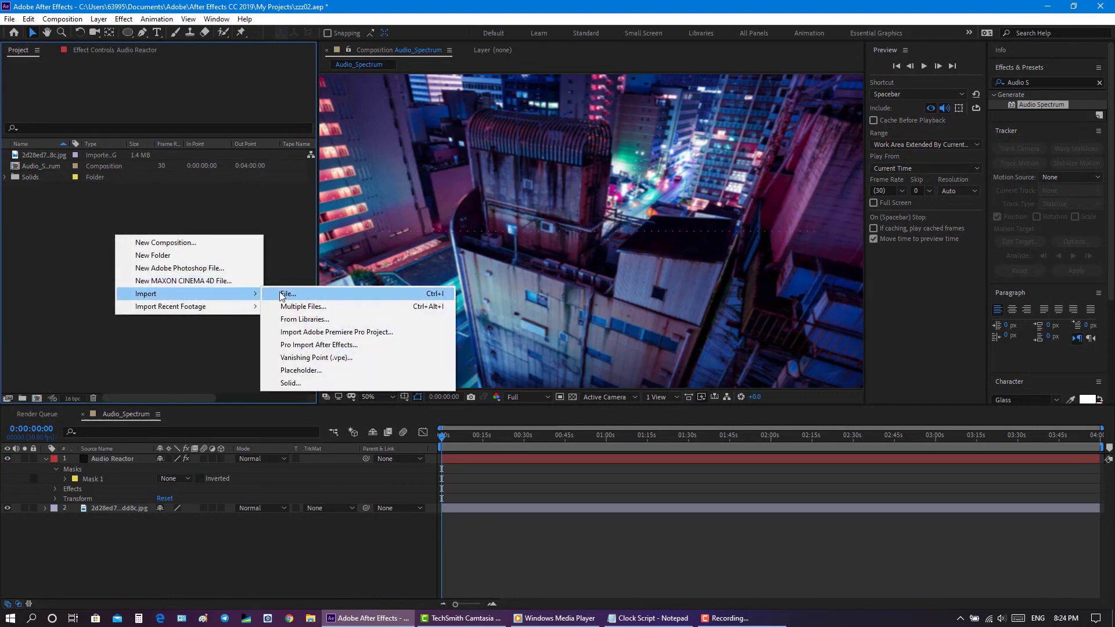
left_click(281, 293)
Browse from the DATA (D:) drive through My Project, Channel and What's Going On Here!!! to the Free Music Portfolio folder
left_click(50, 273)
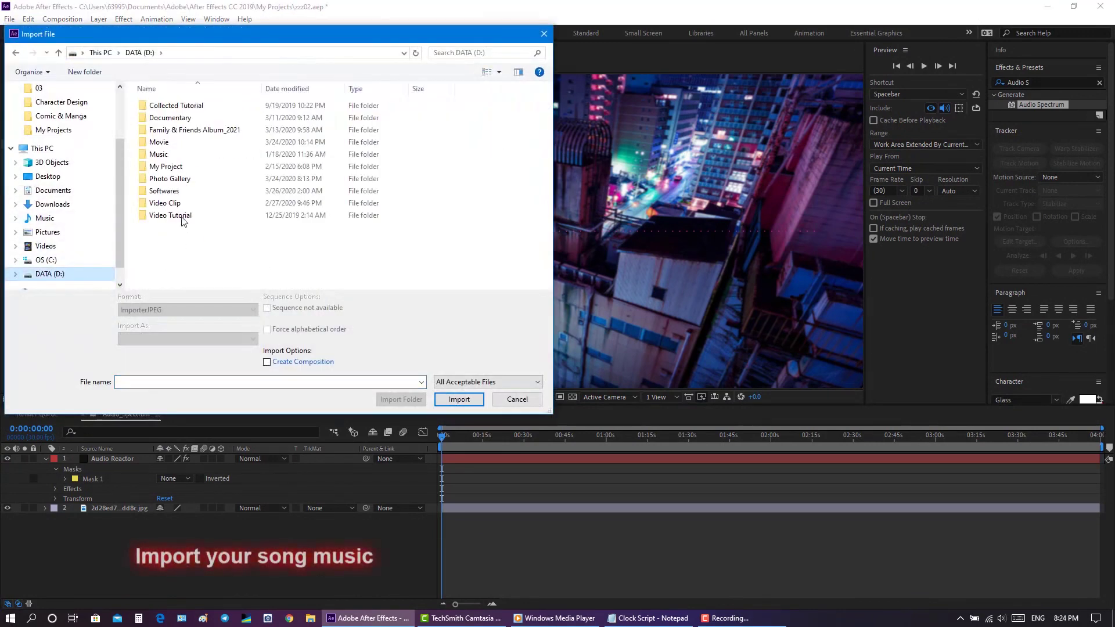
double_click(169, 167)
double_click(181, 118)
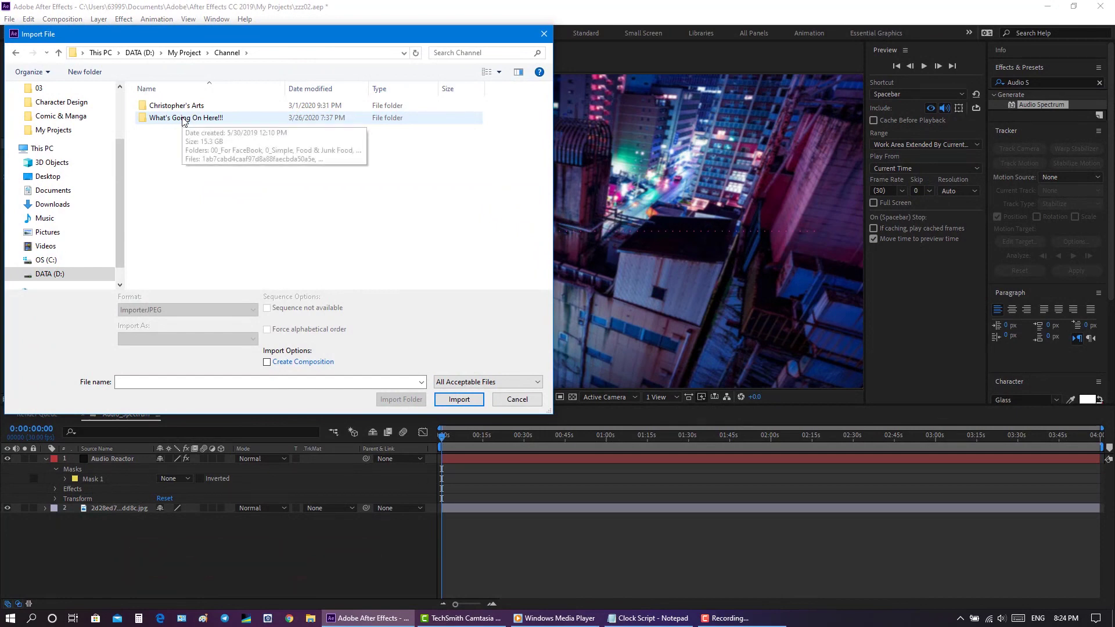
double_click(183, 119)
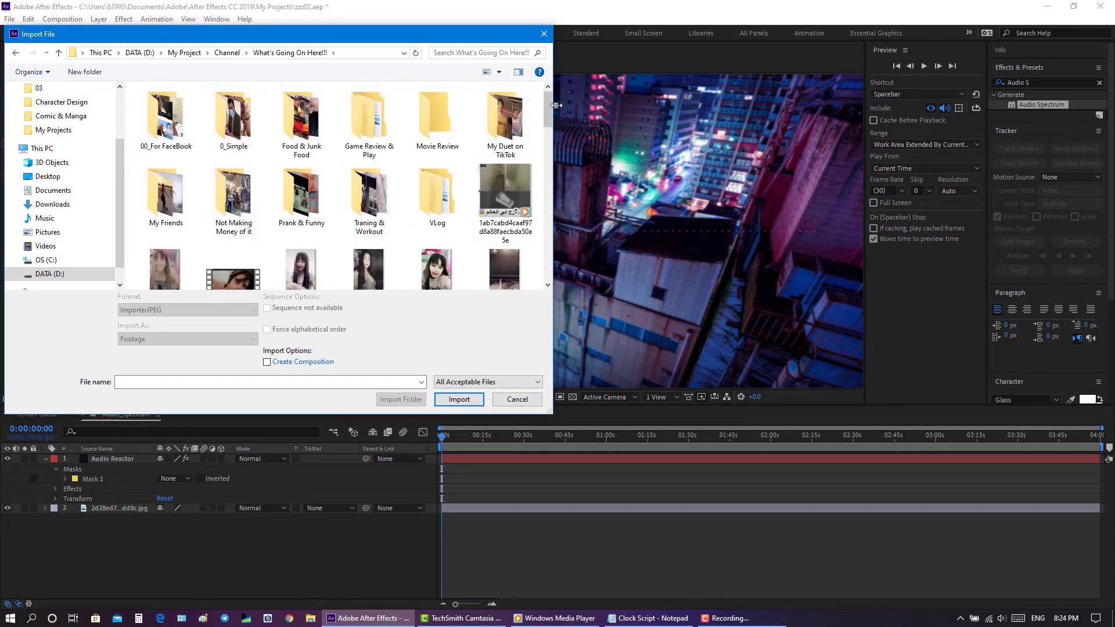
left_click_drag(547, 109, 545, 215)
scroll(546, 219, "down", 5)
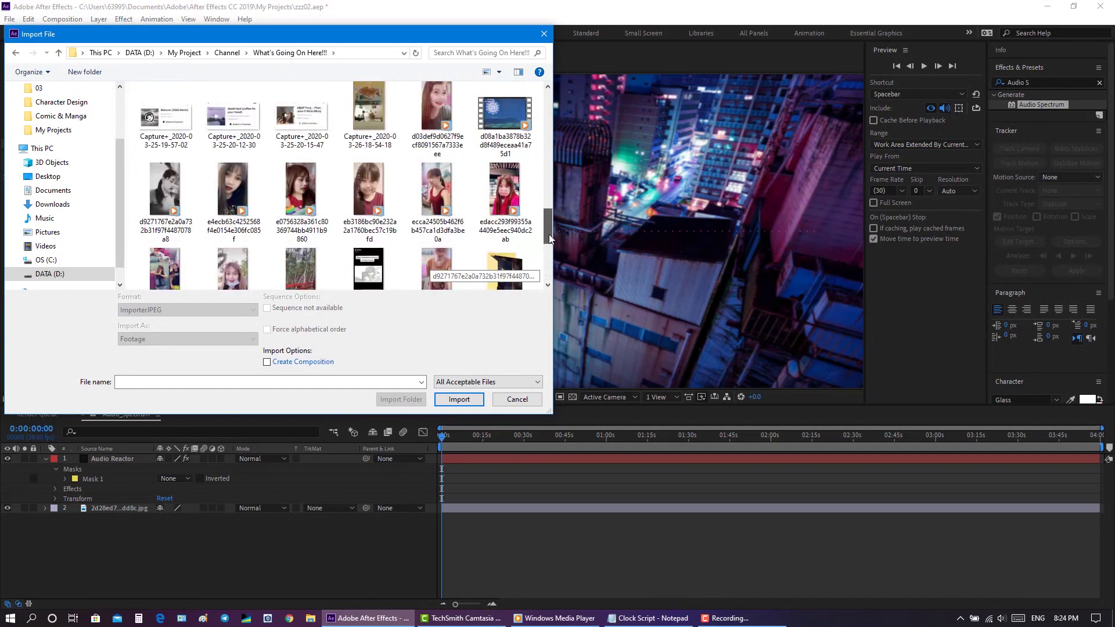
left_click(507, 222)
double_click(506, 223)
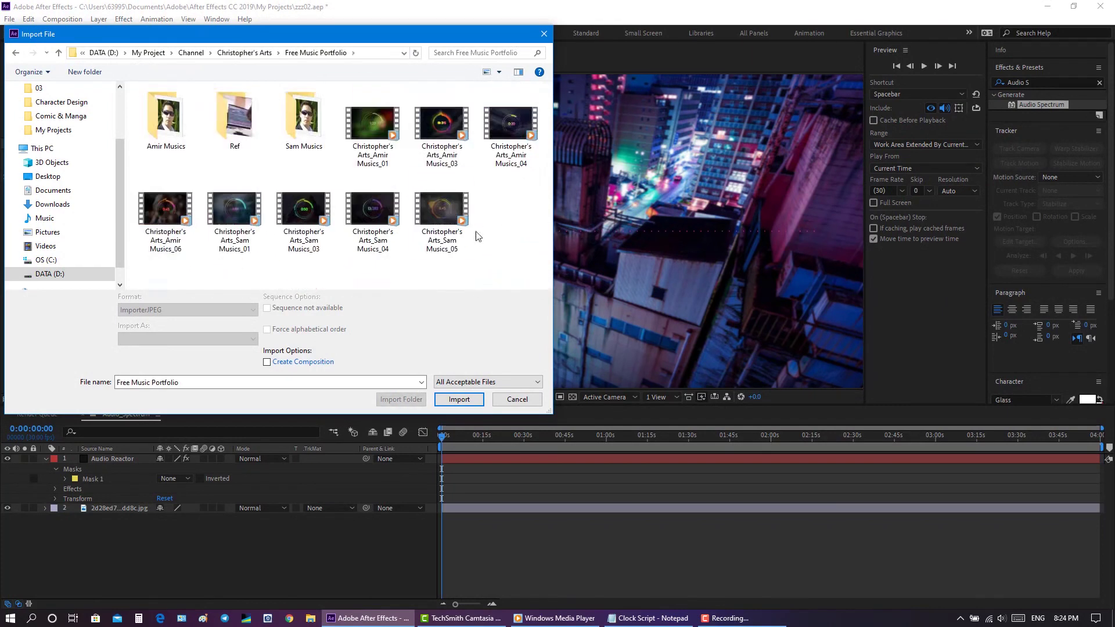
Import Christopher's Arts_Amir Musics_08.mp3 from the Amir Musics folder and add it to the composition below the background image
double_click(169, 124)
left_click(279, 191)
left_click(459, 399)
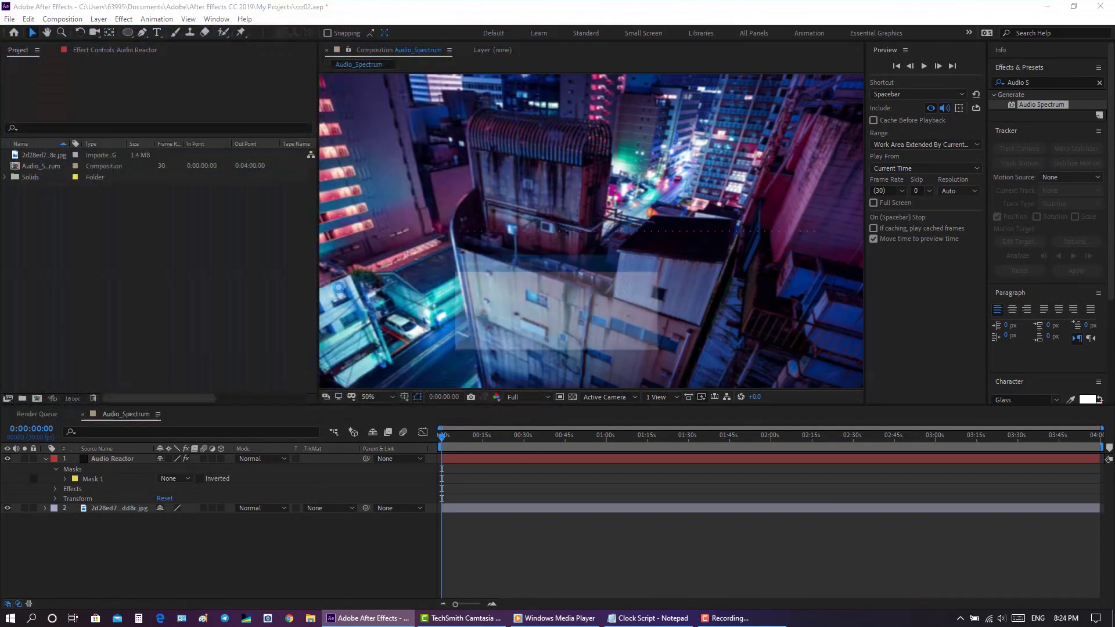
left_click_drag(15, 179, 56, 576)
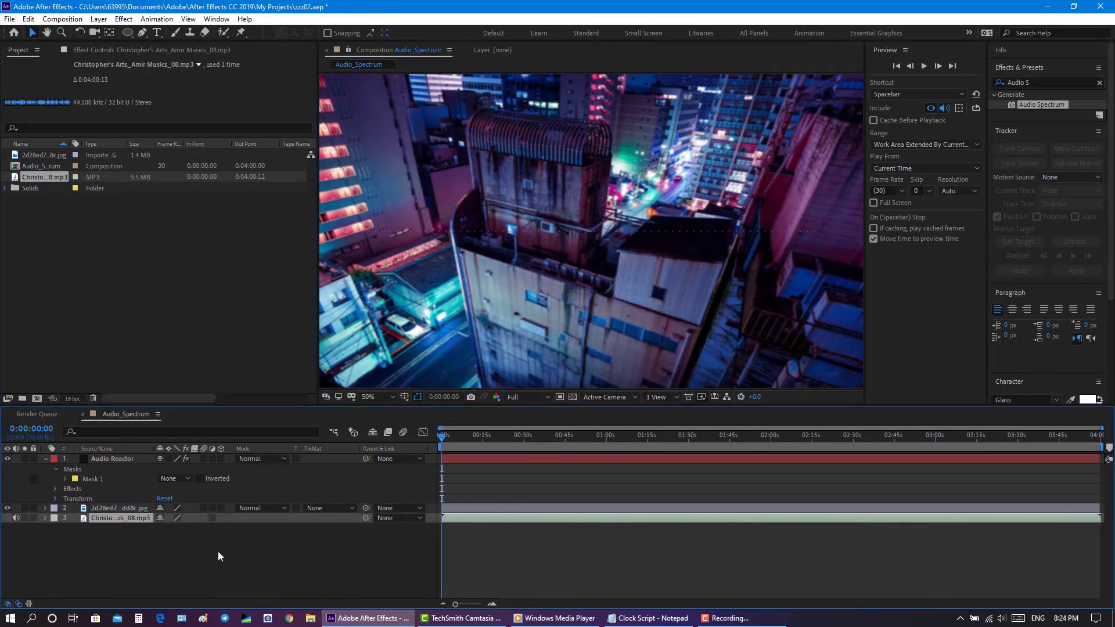
Set the Audio Layer of the Audio Reactor's Audio Spectrum effect to Christopher's Arts_Amir Musics_08.mp3
left_click(102, 50)
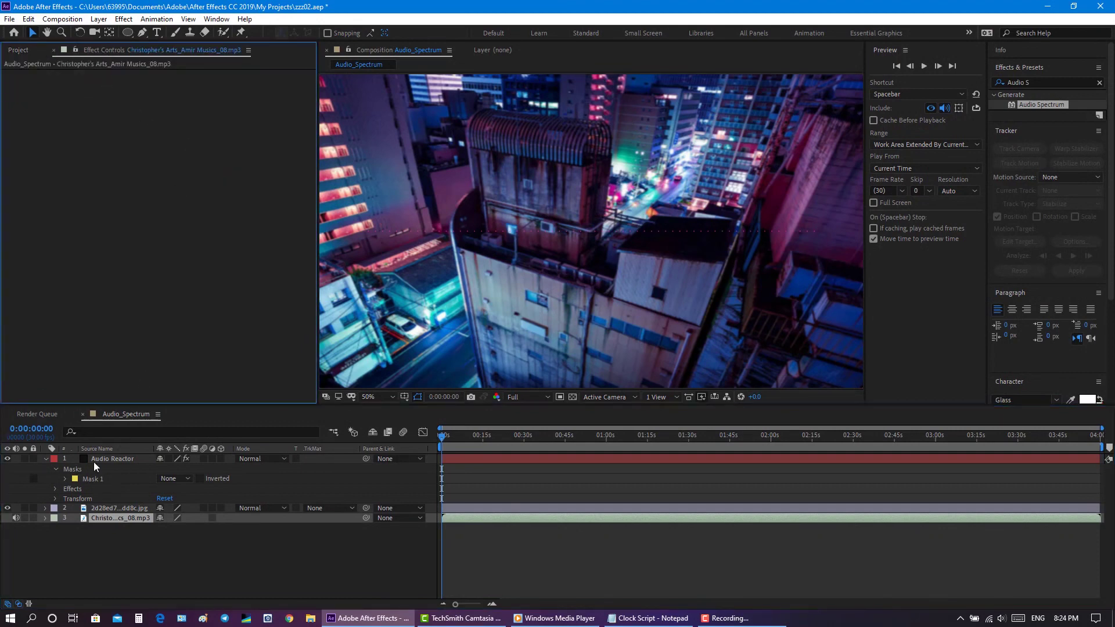
left_click(97, 479)
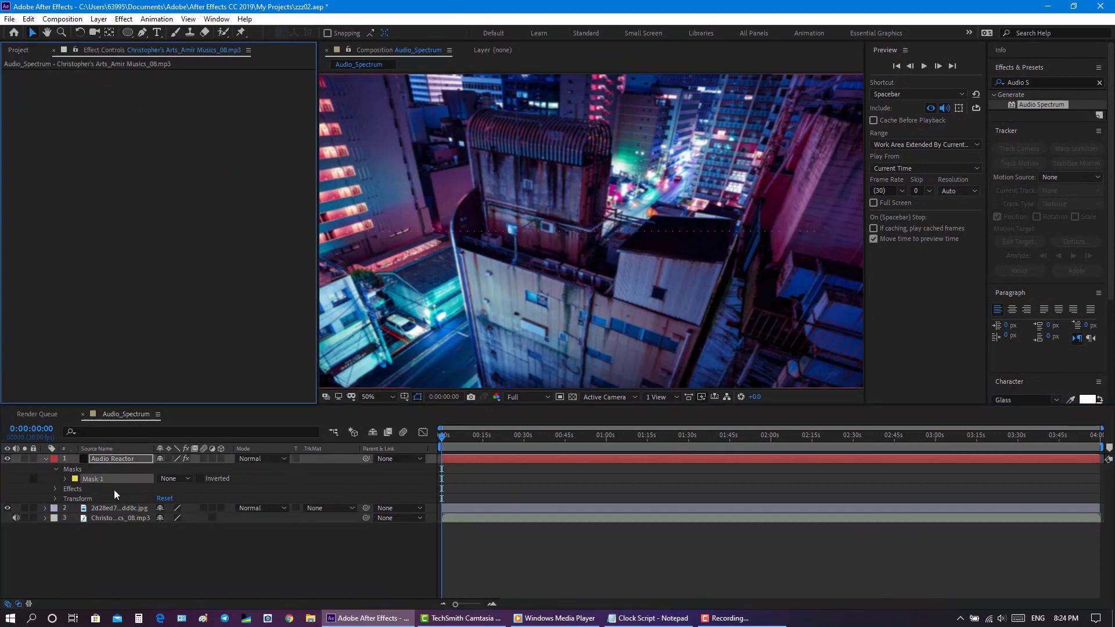
left_click(225, 559)
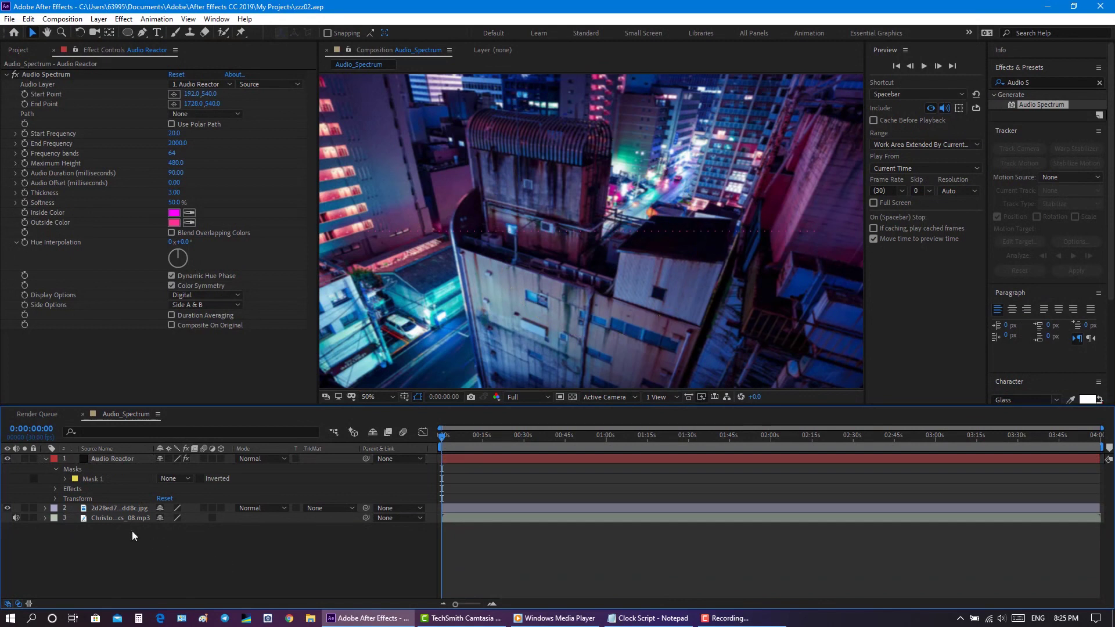
left_click(127, 460)
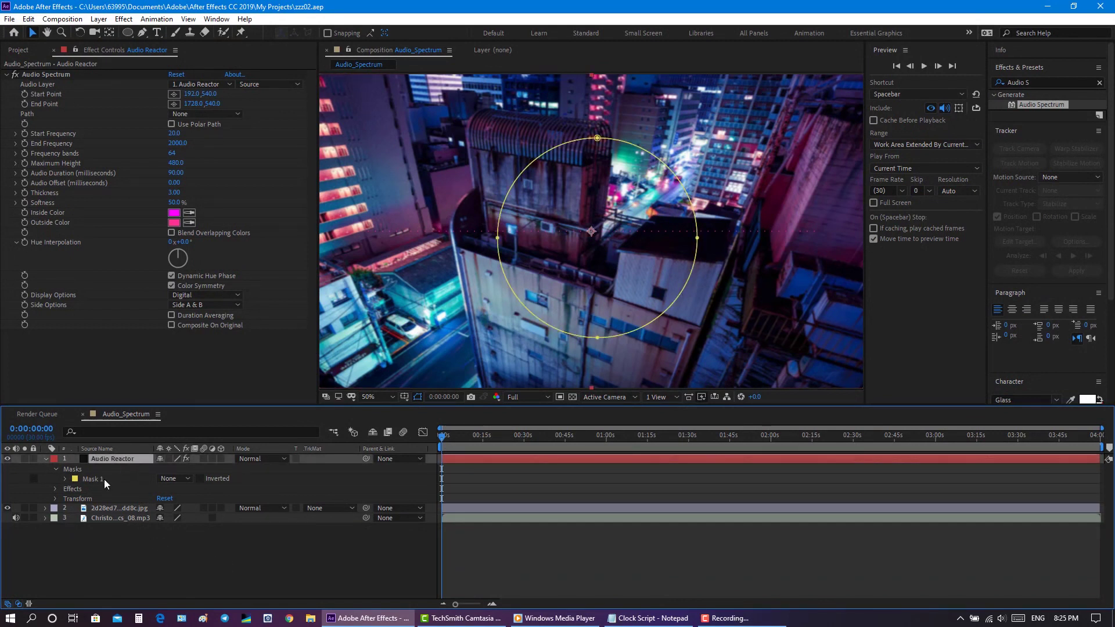
left_click(102, 479)
left_click(109, 458)
left_click(102, 479)
left_click(107, 459)
left_click(229, 84)
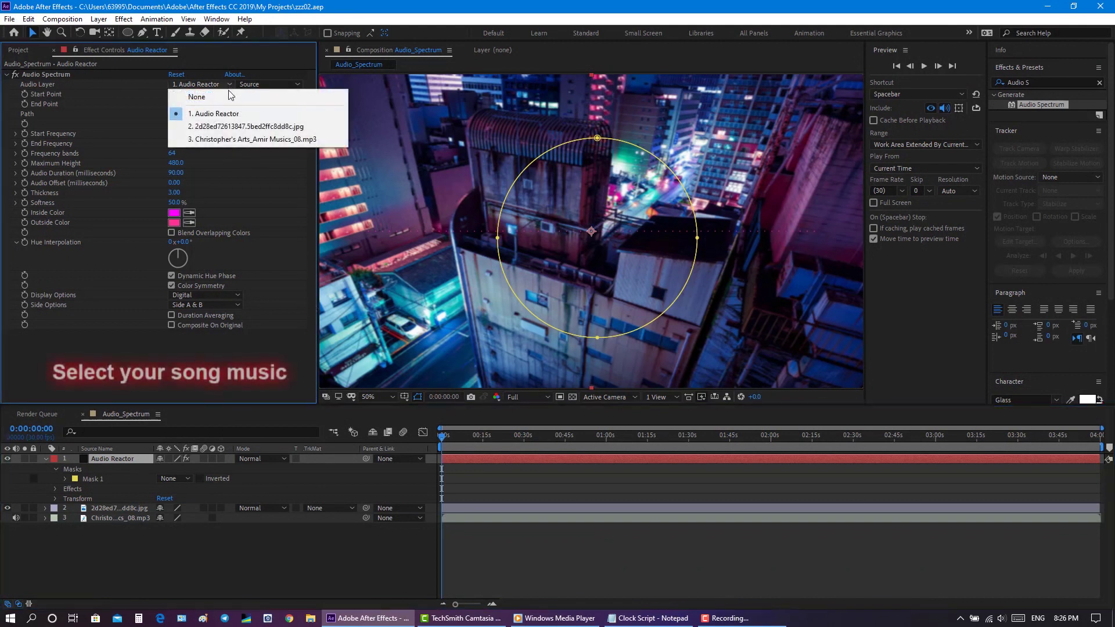
left_click(332, 141)
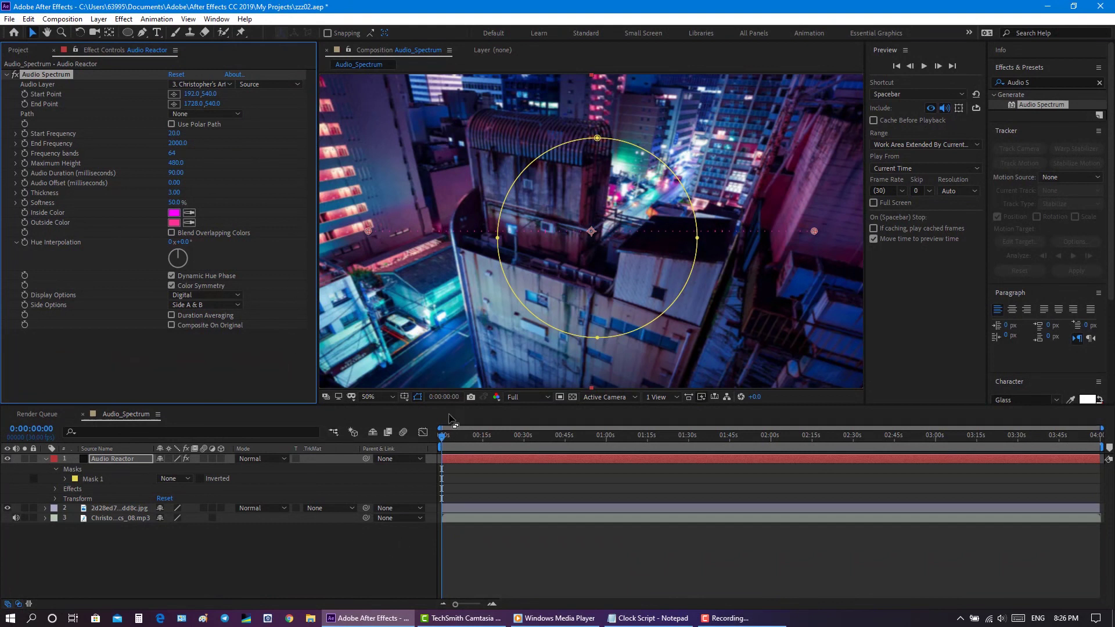
Set the Audio Spectrum effect's Path to Mask 1 and hide the mask outlines in the composition view
left_click(237, 114)
left_click(220, 144)
left_click(418, 397)
Check the audio spectrum's reaction at several times across the composition, ending at 0:02:37:20
left_click(476, 437)
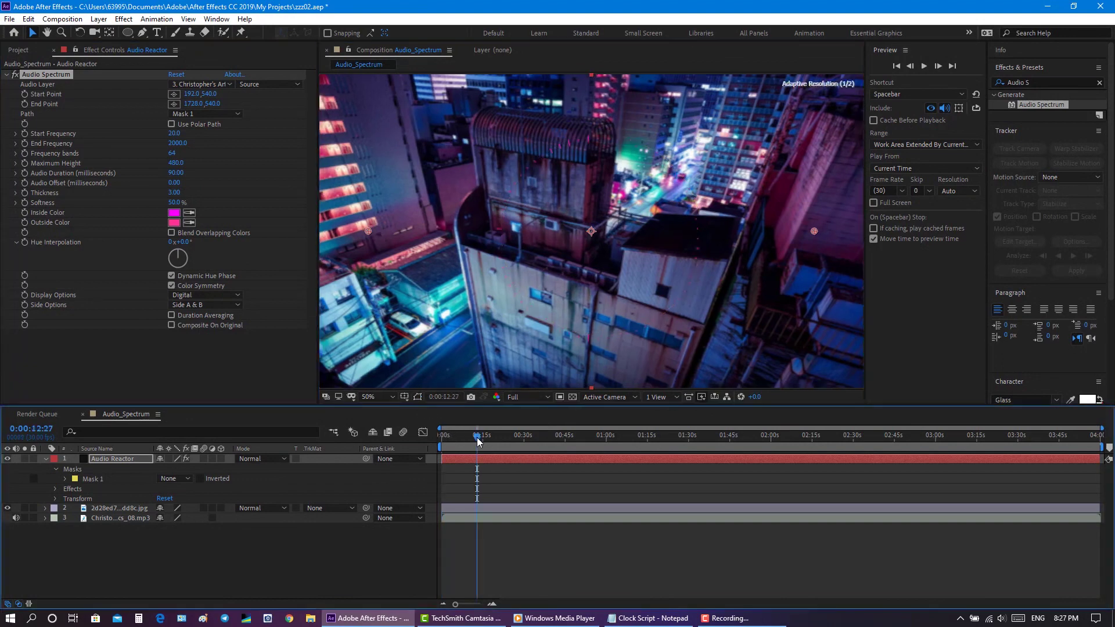
left_click(559, 439)
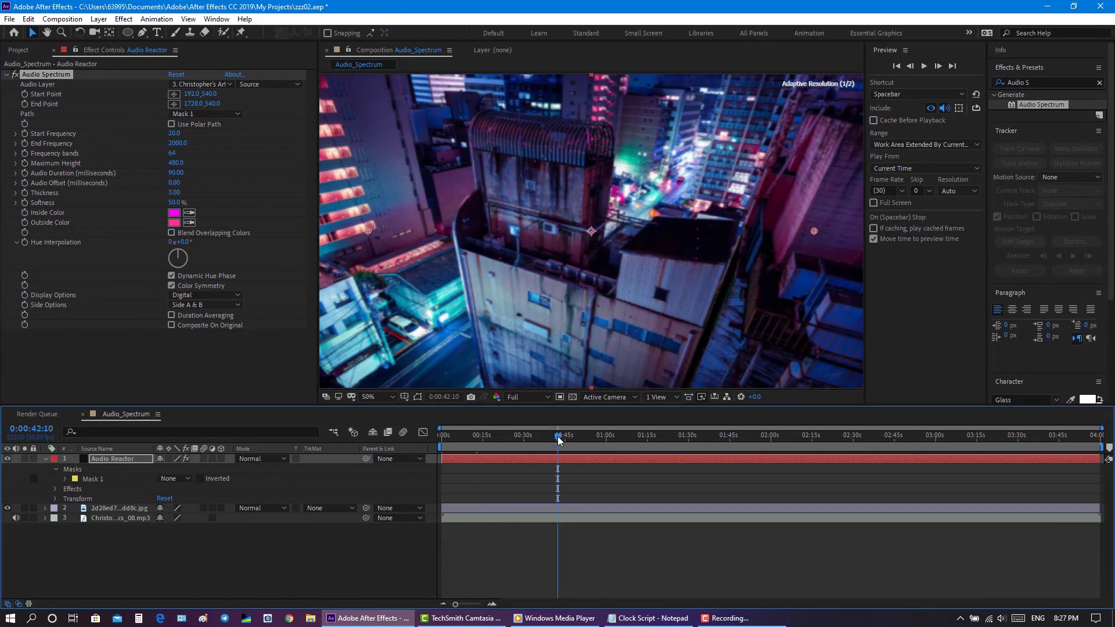
left_click(700, 438)
left_click(873, 436)
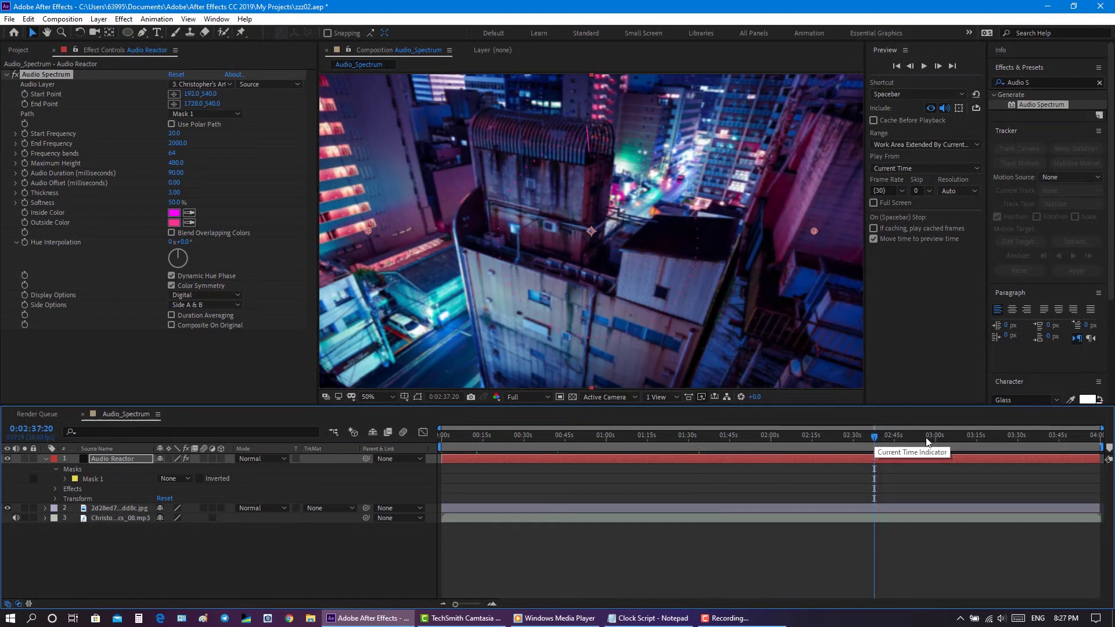
Check the spectrum at further points across the composition, stopping at 0:00:50:24, and save the project
left_click(953, 439)
left_click(1036, 436)
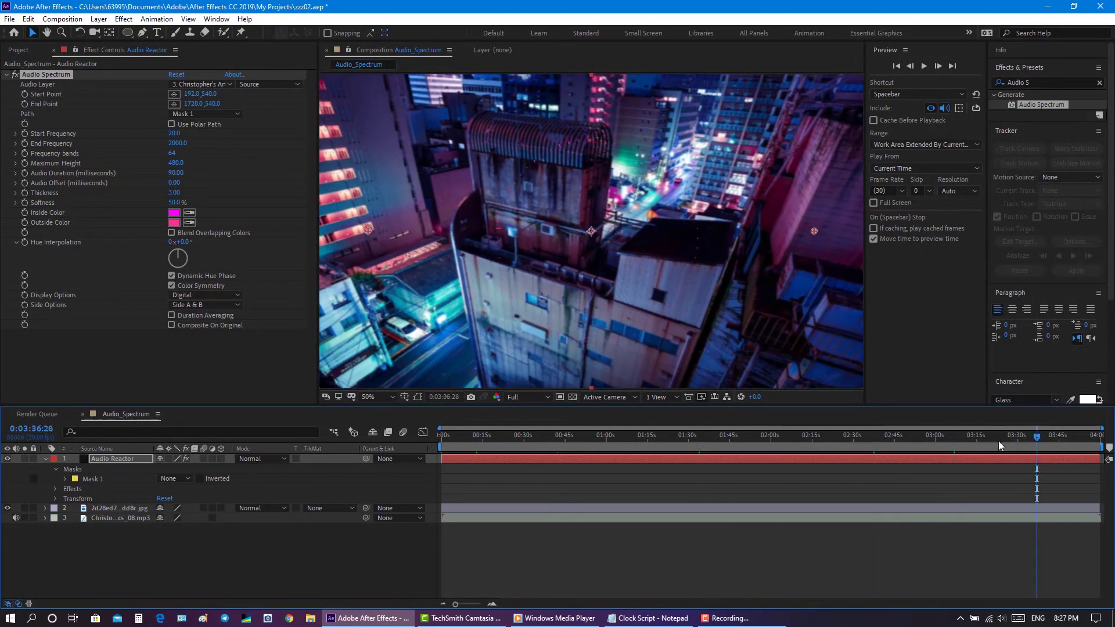
left_click(775, 436)
left_click(661, 437)
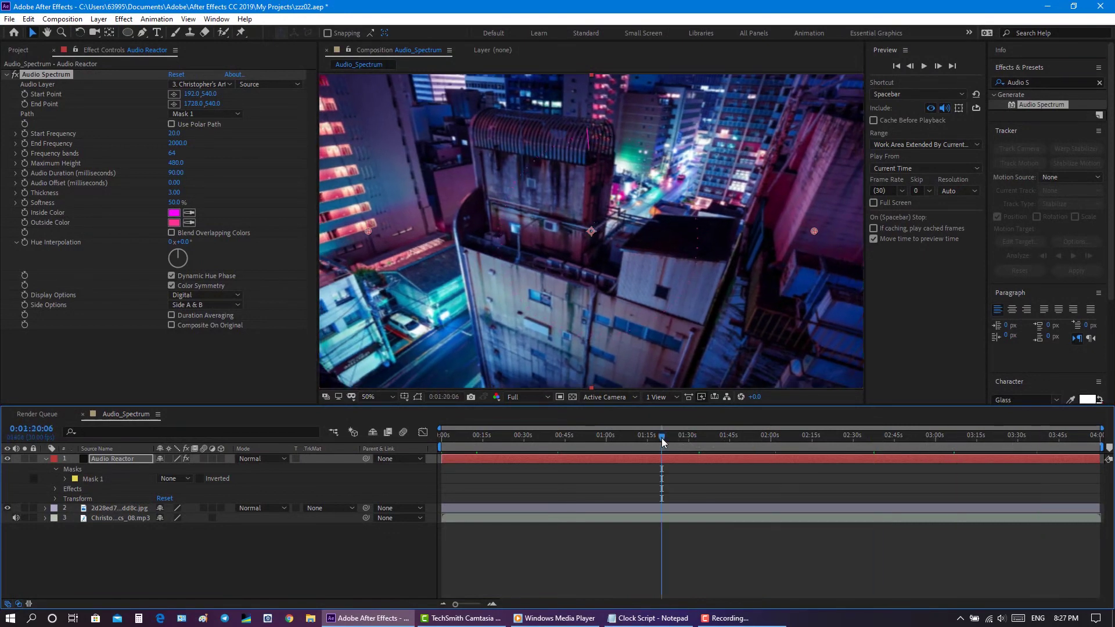
left_click(605, 436)
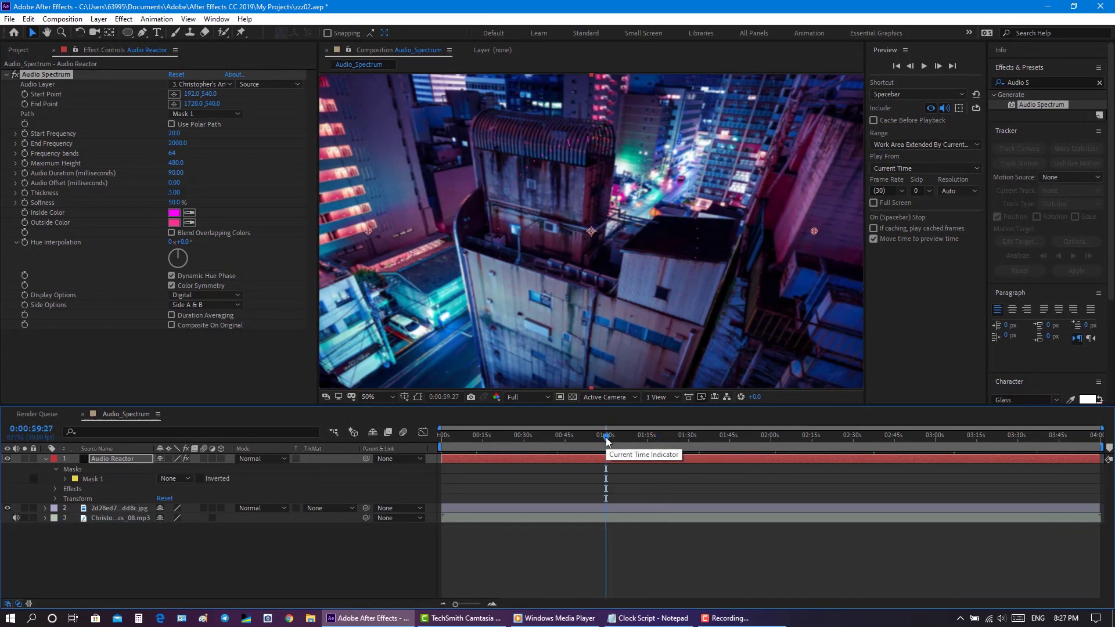
left_click(580, 437)
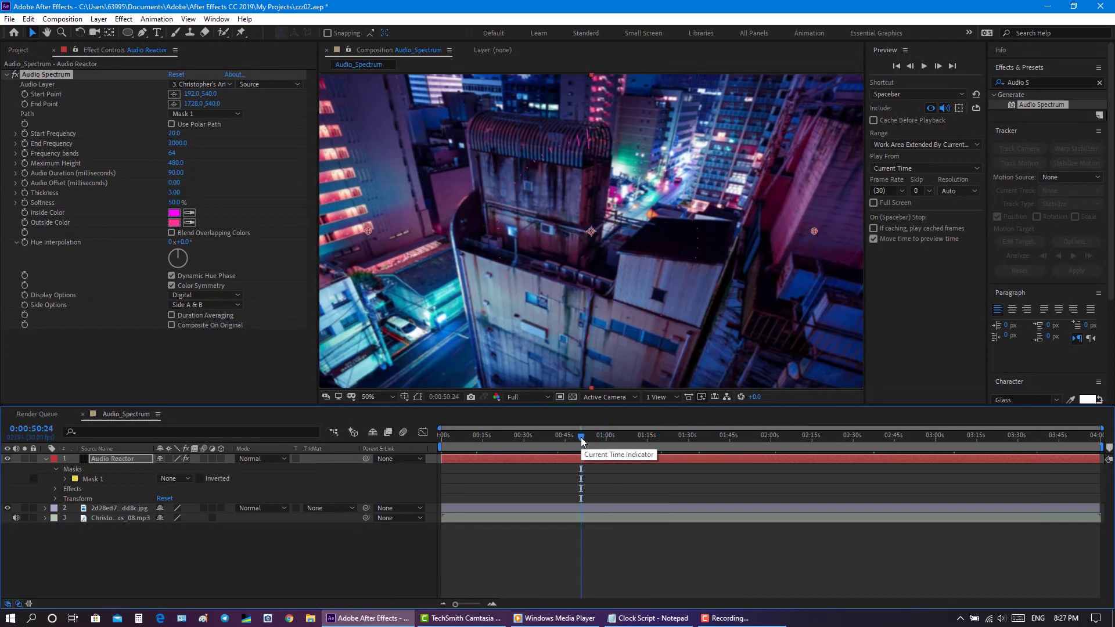
left_click(9, 19)
left_click(44, 122)
Set the Audio Spectrum effect's Frequency bands to 100, Softness to 0% and Thickness to 10
left_click(174, 154)
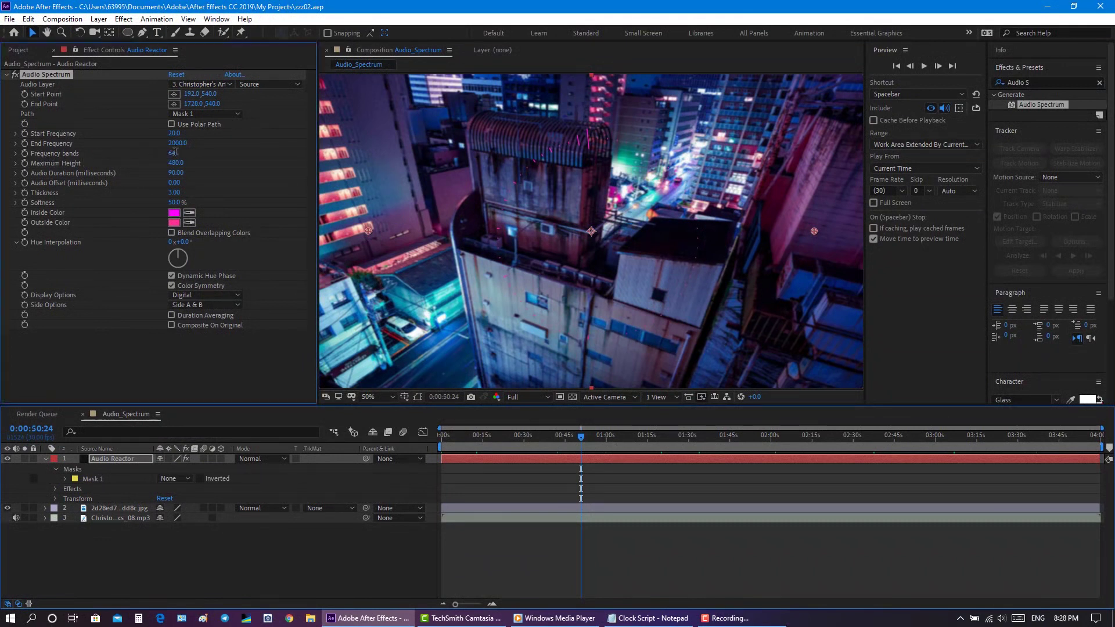
type("100")
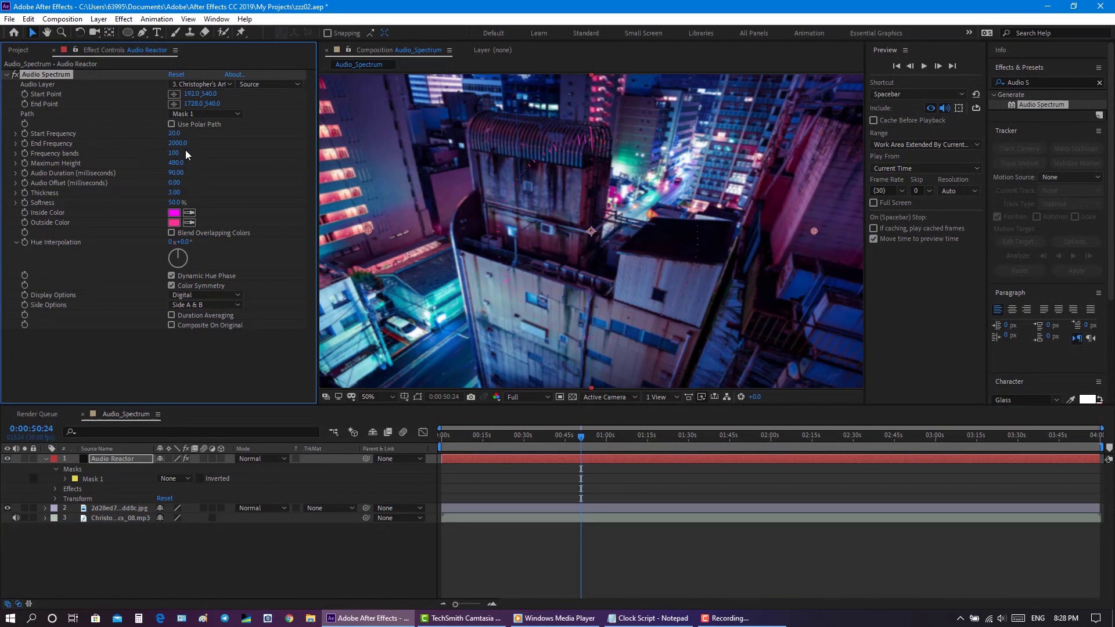
left_click(174, 203)
type("0")
key("Return")
left_click(175, 192)
type("10")
key("Return")
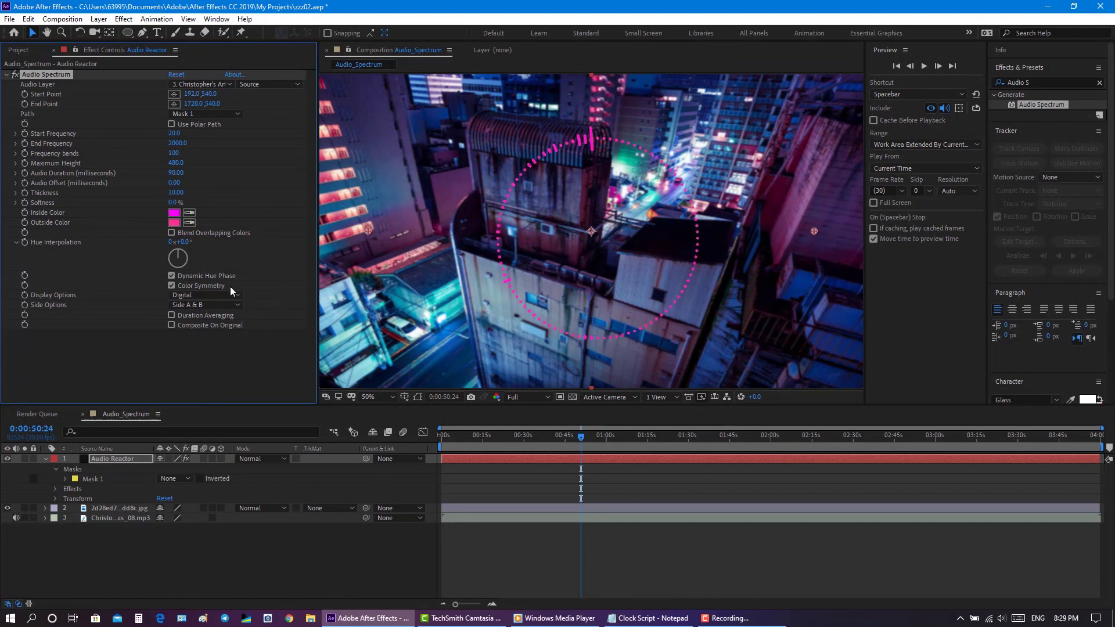
Make the Audio Spectrum's Inside Color white (FFFFFF), sample it for the Outside Color, and save the project
left_click(174, 212)
left_click(507, 159)
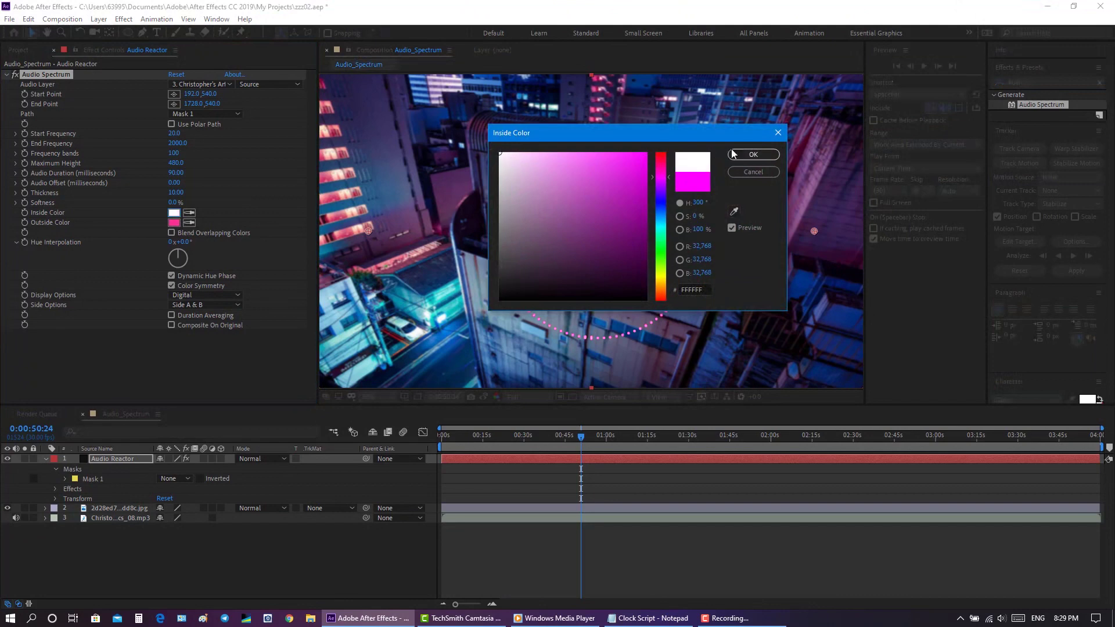
left_click(735, 153)
left_click(190, 223)
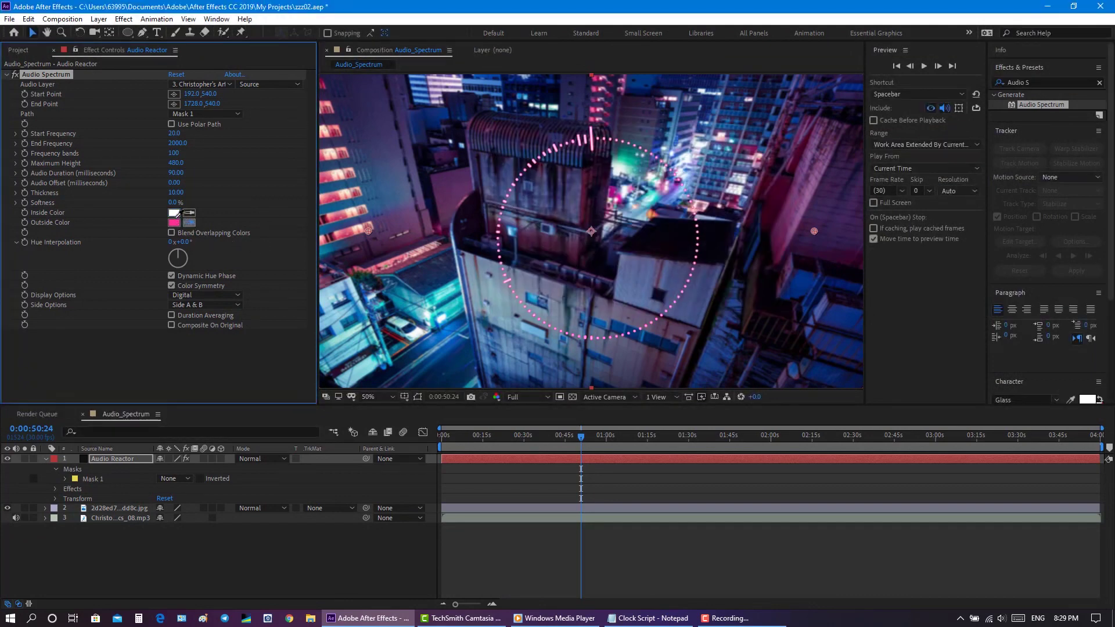
left_click(174, 213)
left_click(10, 19)
left_click(35, 126)
Set the Audio Spectrum's End Frequency to 300 and save the project
left_click(178, 143)
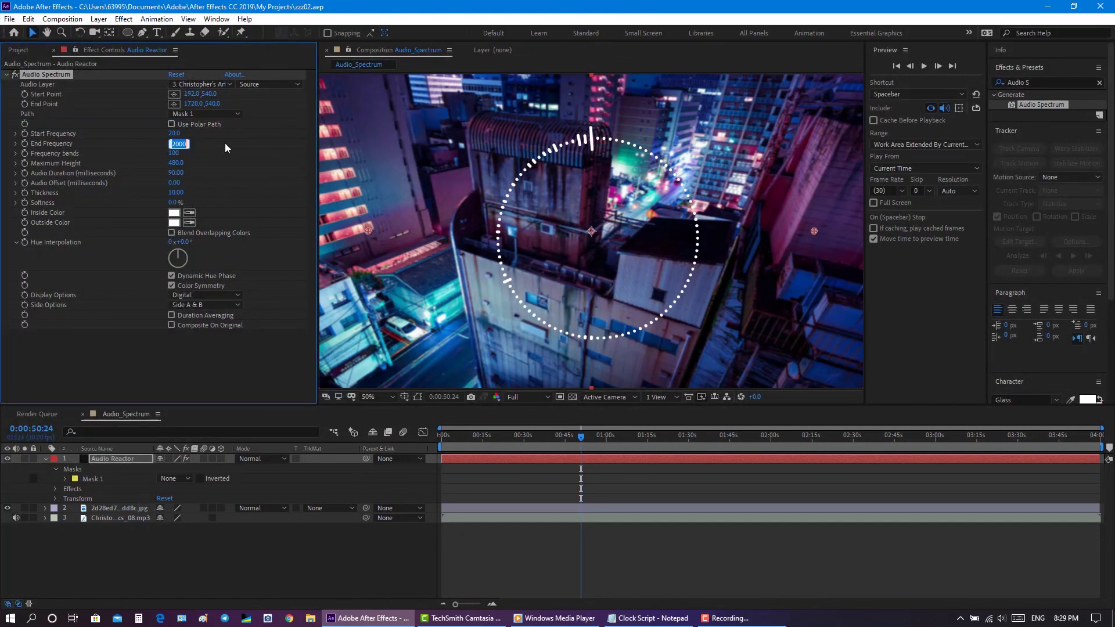
type("300")
key("Return")
left_click(9, 19)
left_click(40, 126)
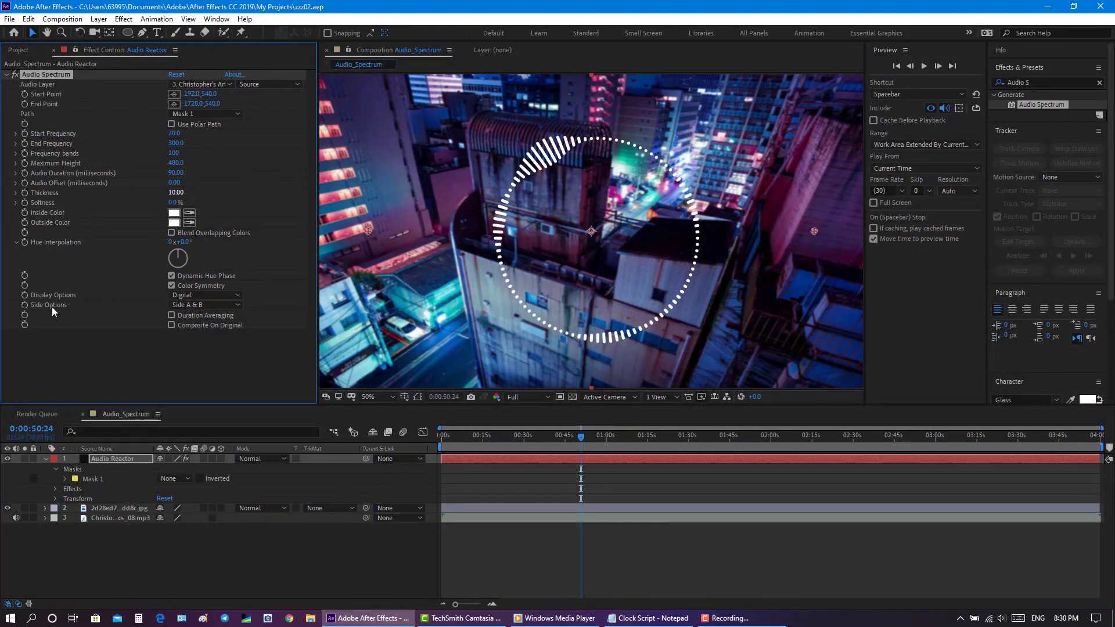
Set the Audio Spectrum's Side Options to Side B and its Maximum Height to 900
left_click(197, 304)
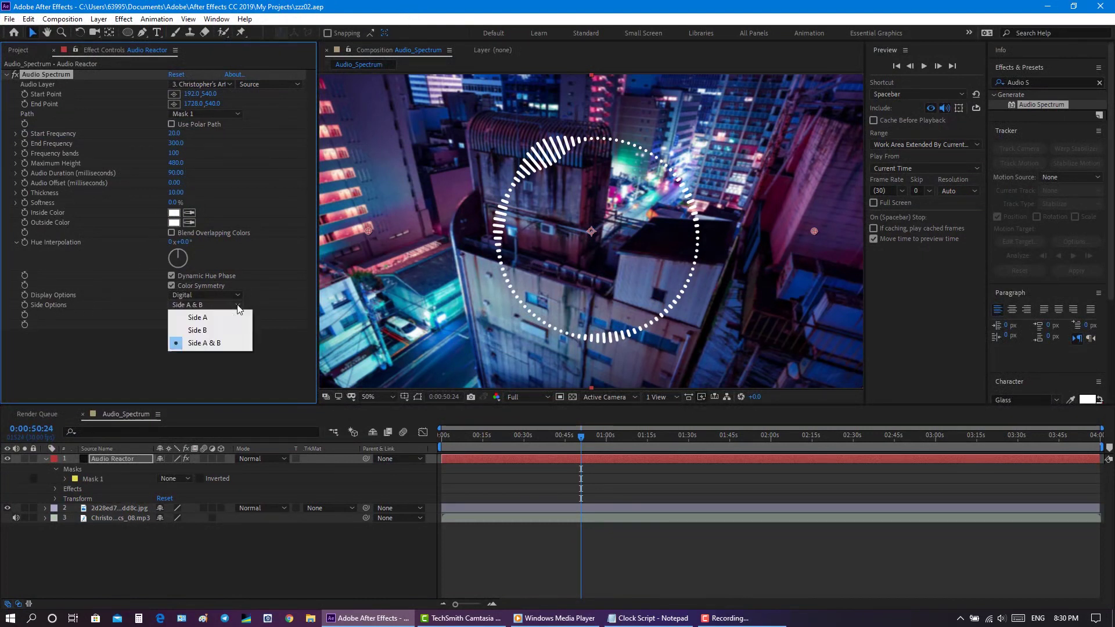
left_click(211, 335)
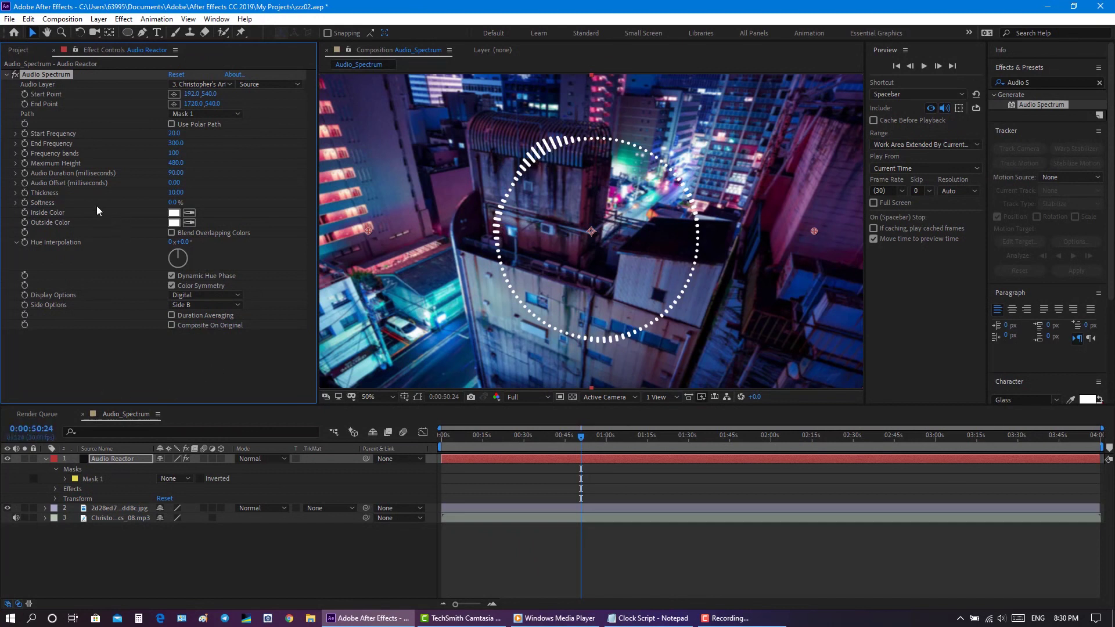
left_click(176, 163)
type("700")
key("Return")
left_click(181, 165)
type("900")
key("Return")
Duplicate Mask 1 on the Audio Reactor layer, show the mask outlines, and scale Mask 2 down slightly about its centre
left_click(92, 480)
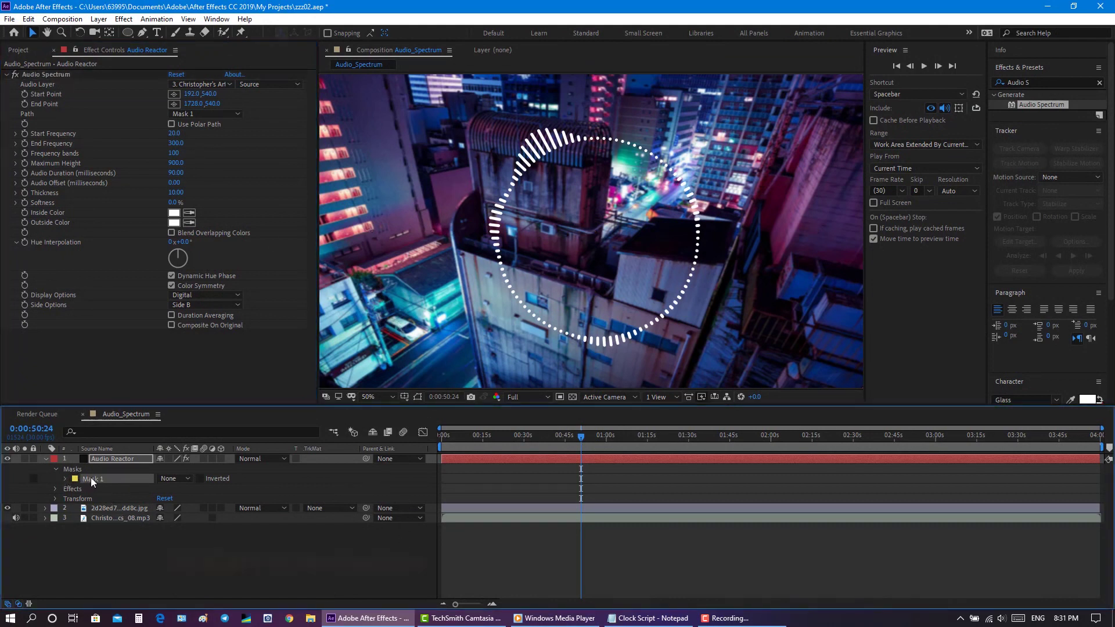
key("ctrl+d")
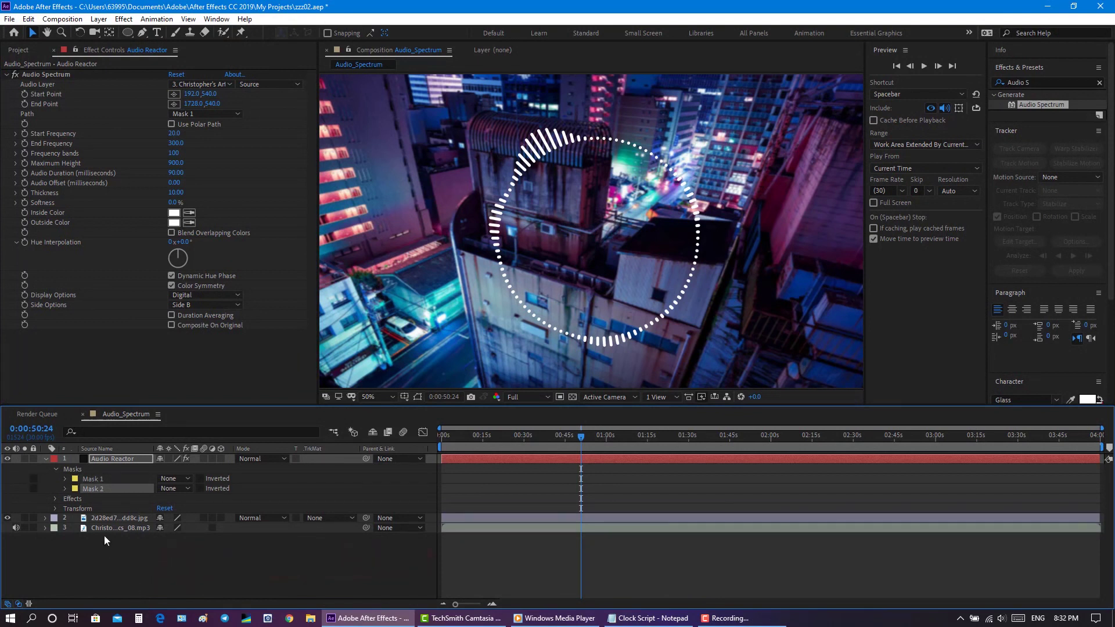
left_click(417, 398)
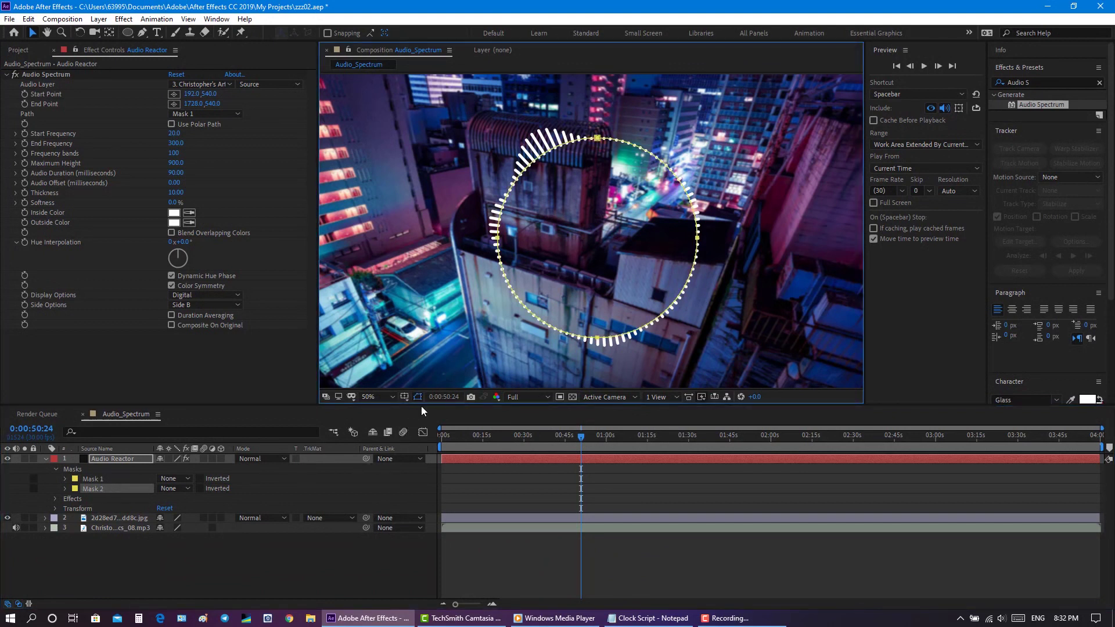
double_click(655, 322)
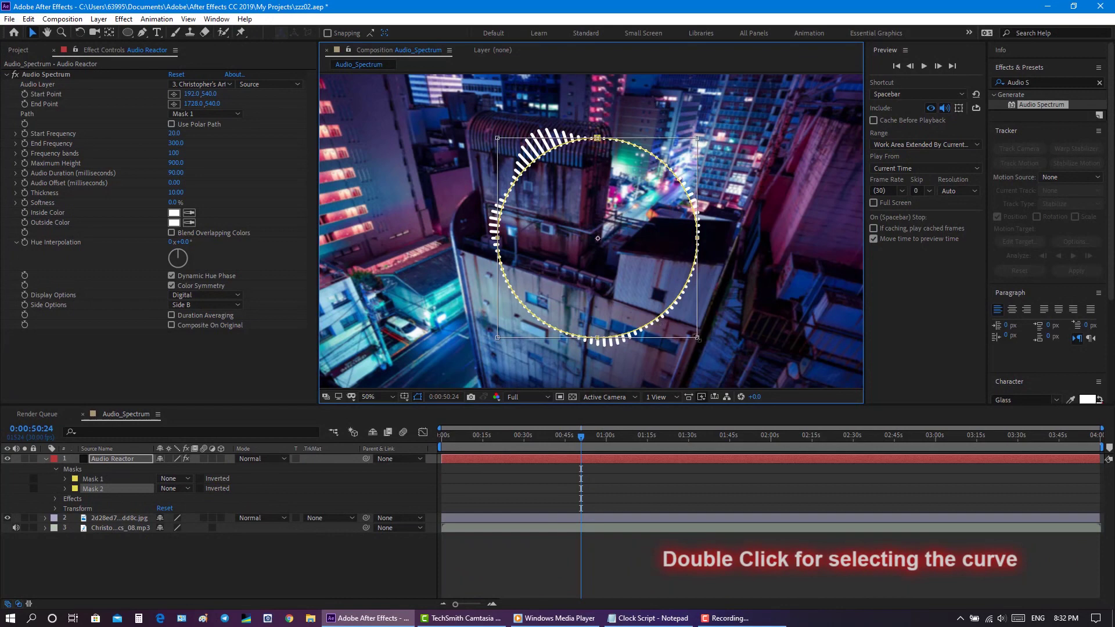
left_click_drag(697, 338, 686, 327)
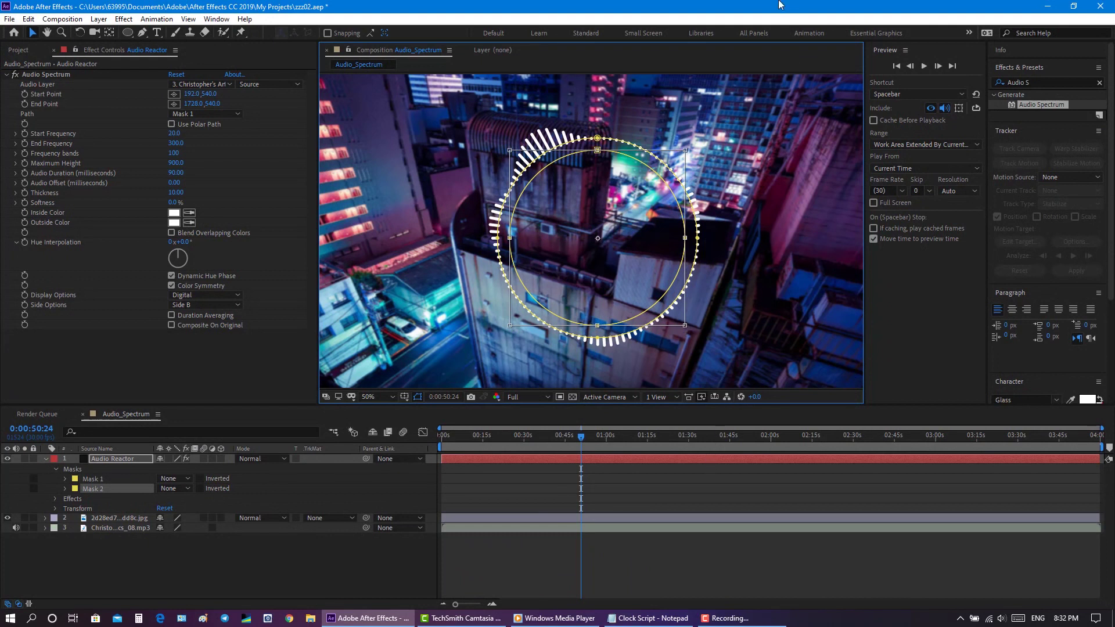
Find the Stroke effect among the presets and effects and apply it to the Audio Reactor layer
left_click(1048, 81)
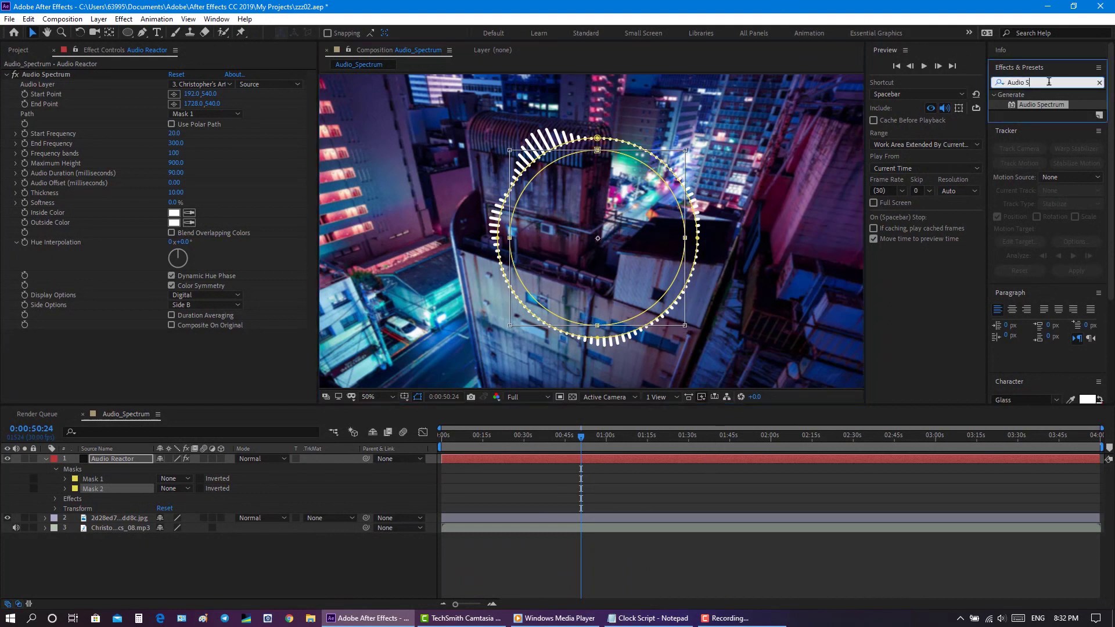
left_click_drag(1049, 82, 1001, 81)
type("Str")
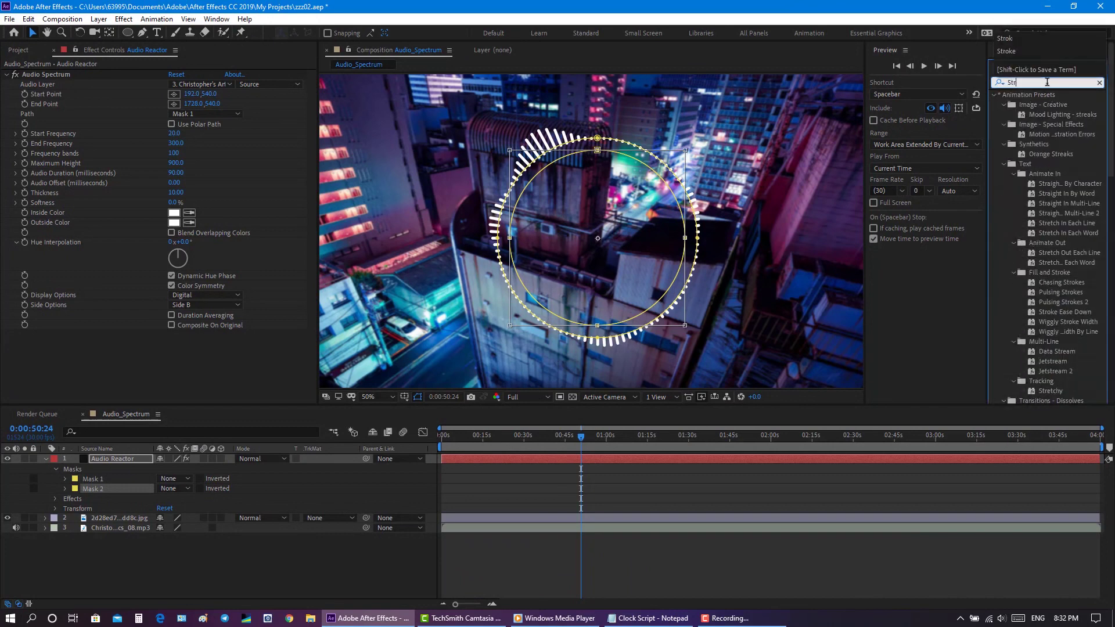
type("oke")
left_click(1075, 224)
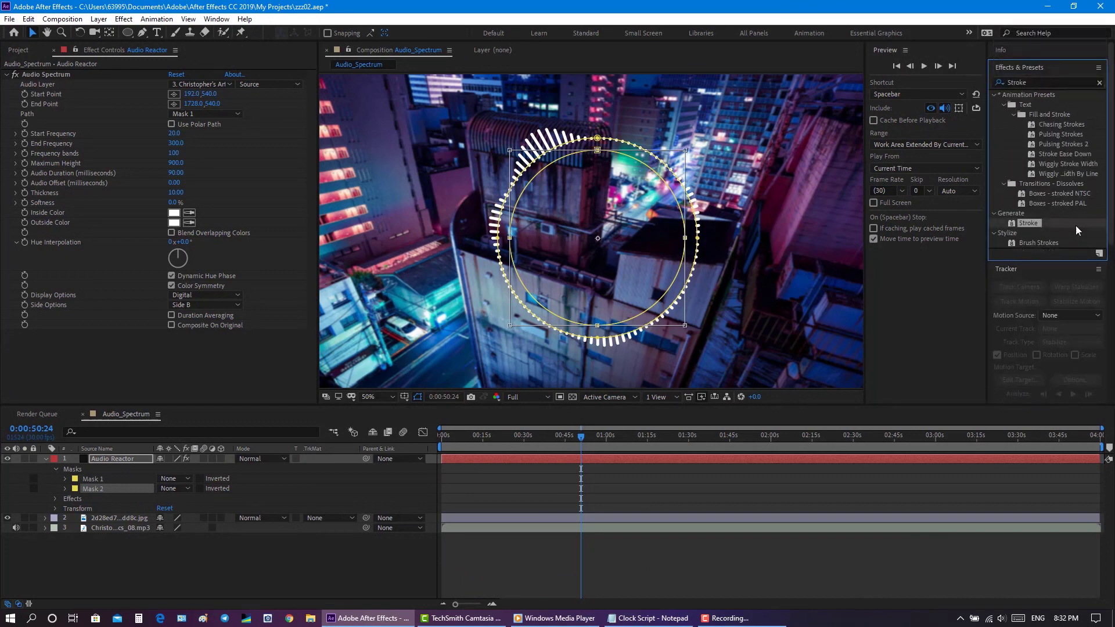
double_click(1023, 222)
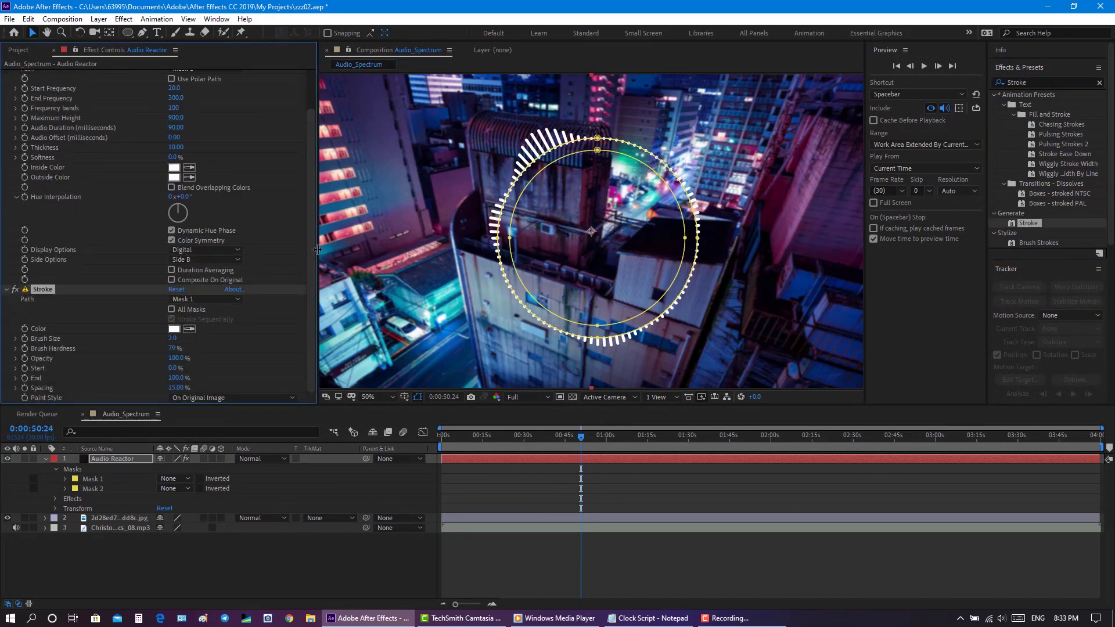
Set the Stroke effect's Path to Mask 2 and hide the mask outlines in the composition view
left_click(237, 300)
left_click(211, 340)
left_click(417, 397)
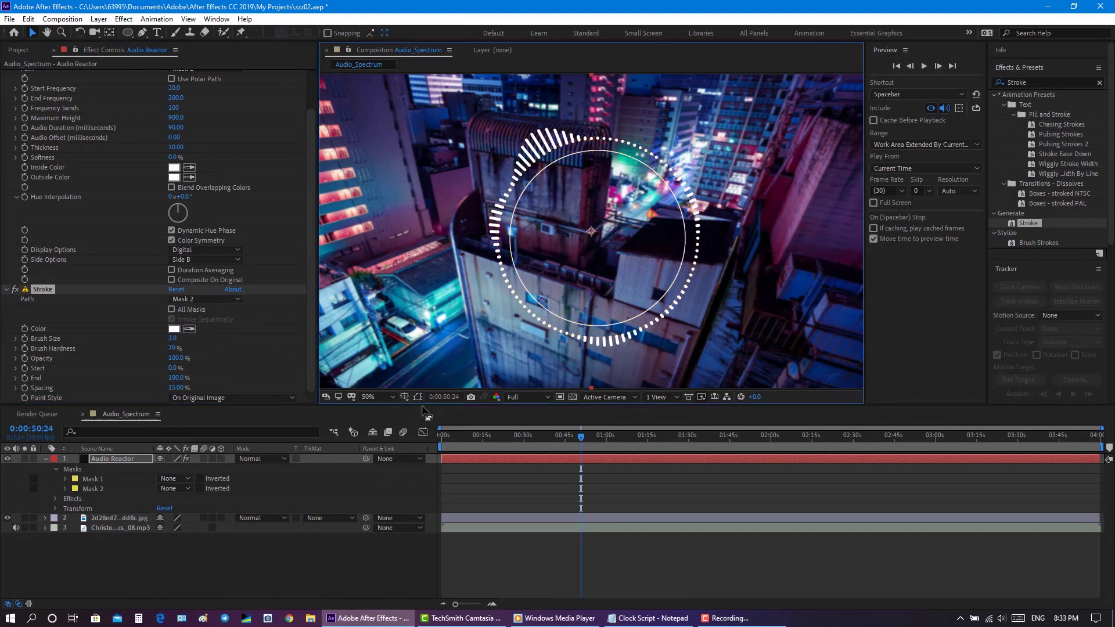
left_click(418, 397)
left_click(419, 396)
Set the Stroke effect's Brush Size to 10 and Brush Hardness to 75%, and save the project
left_click(173, 339)
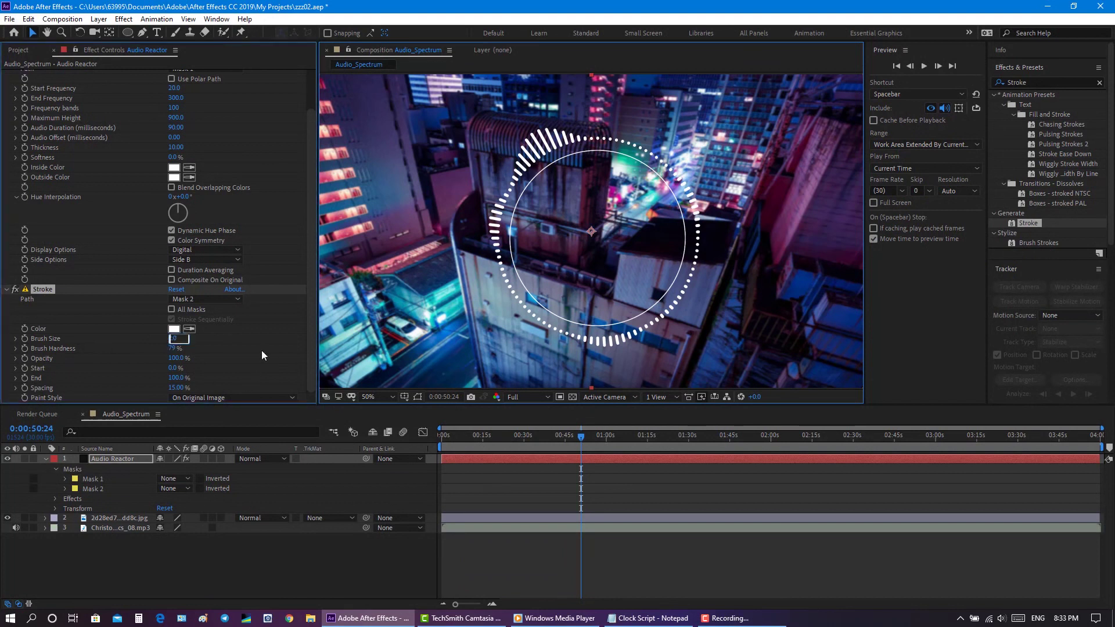
type("10")
key("Return")
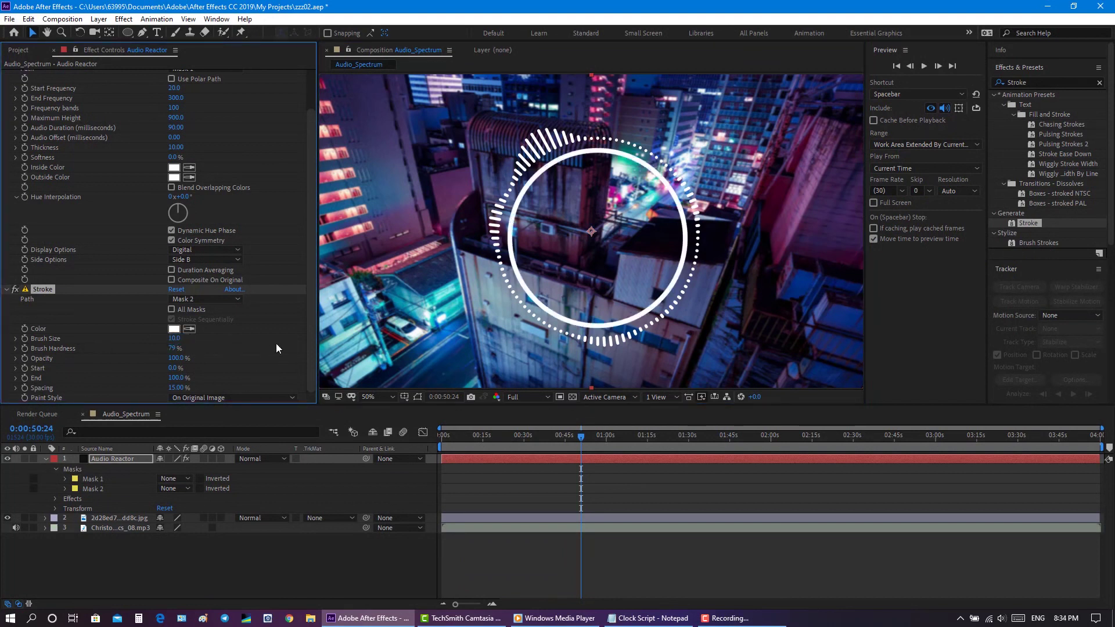
left_click(172, 349)
type("75")
key("Return")
left_click(10, 18)
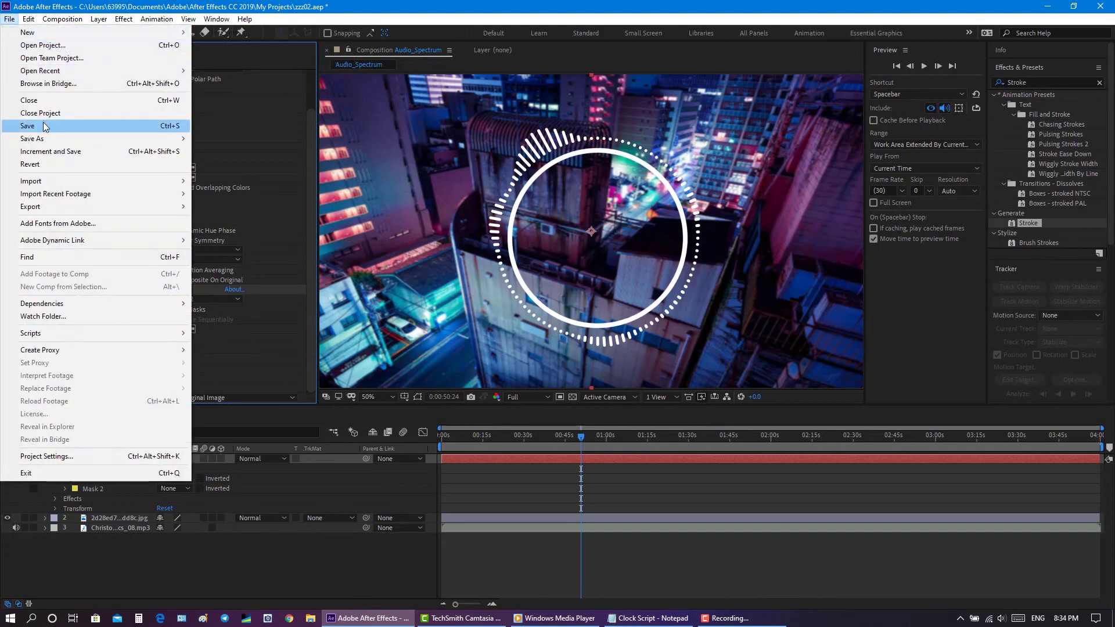
left_click(44, 126)
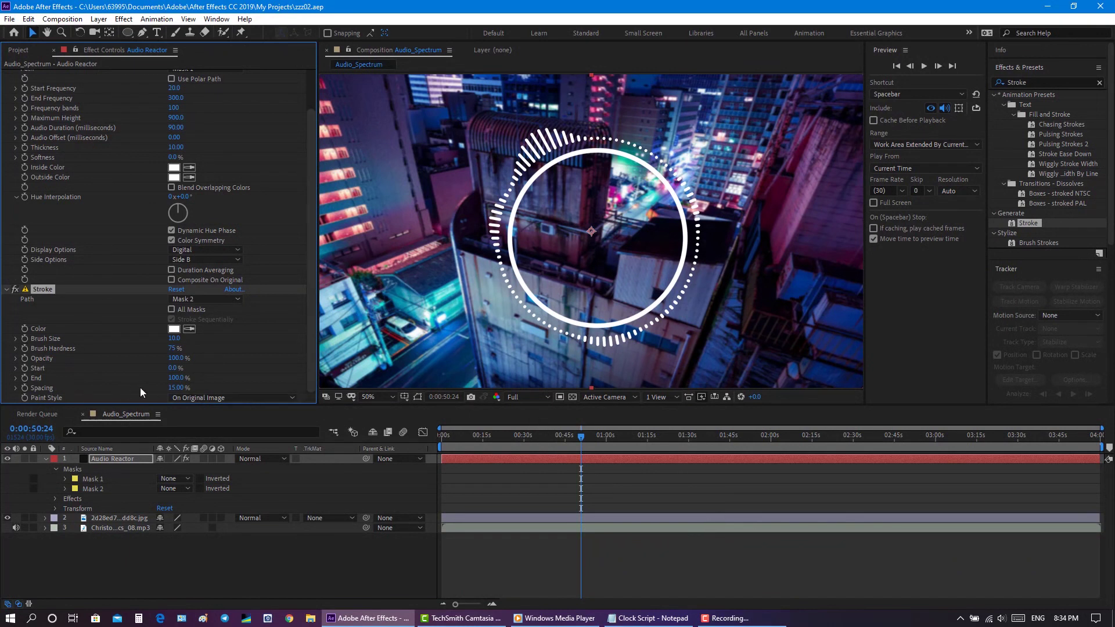
Set the Stroke effect's Spacing to 0%
left_click(176, 388)
type("0")
key("Return")
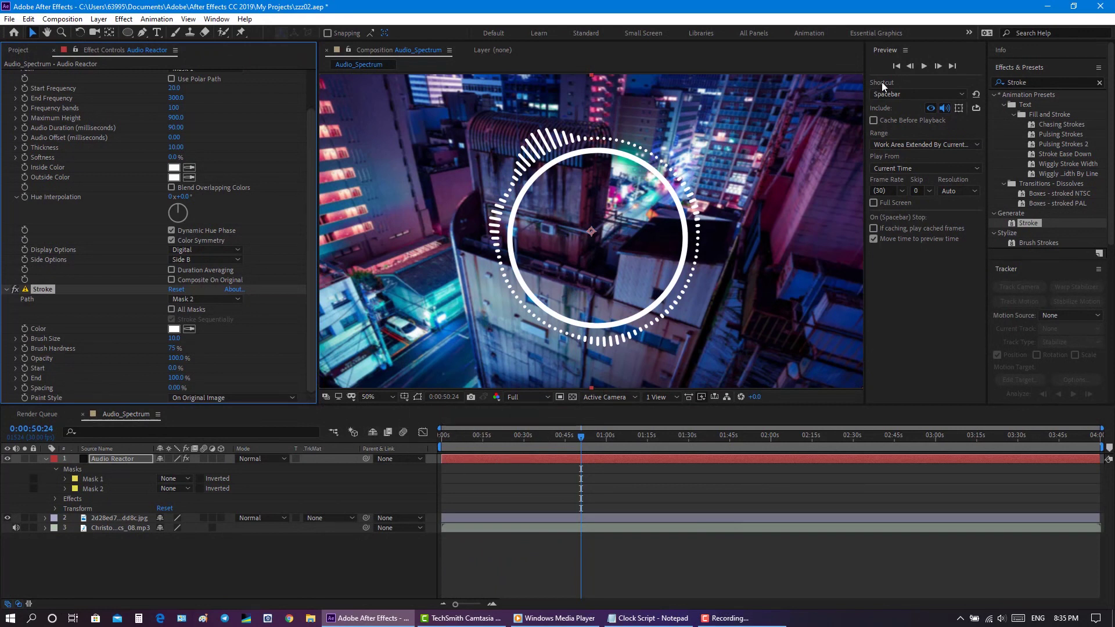
Set the Stroke effect's Start to 100% and keyframe it at the composition's first frame
left_click(895, 67)
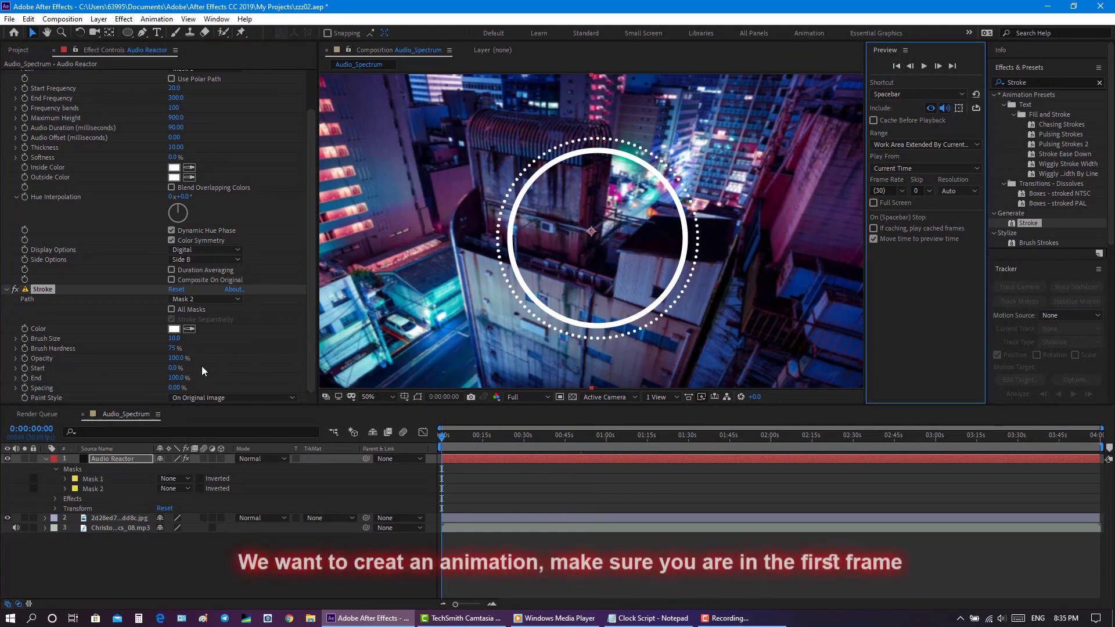
left_click(172, 368)
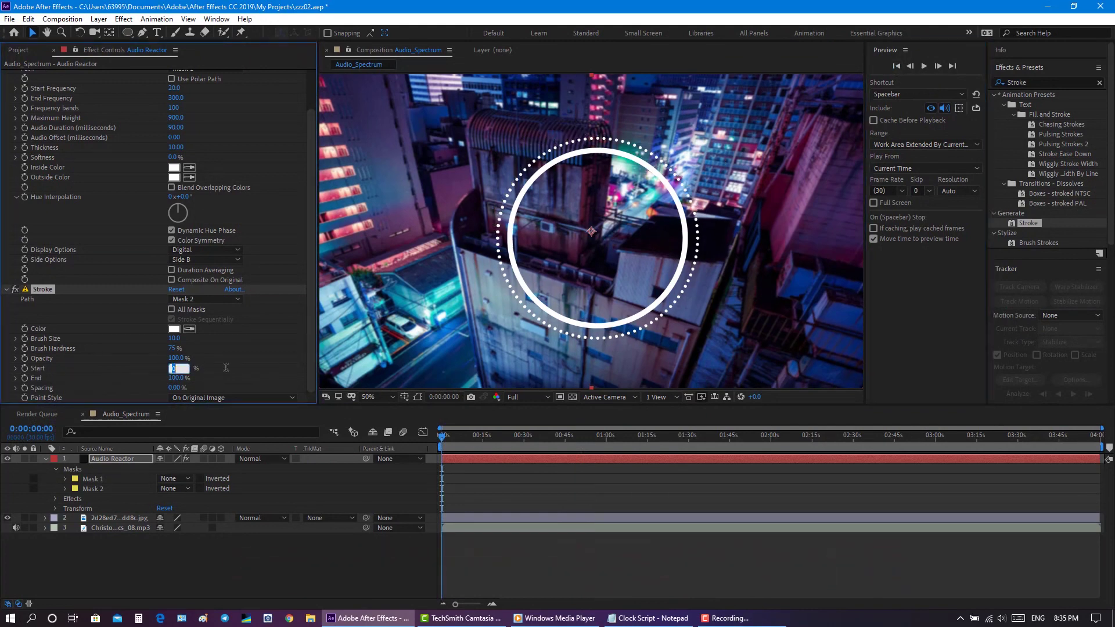
type("100")
key("Return")
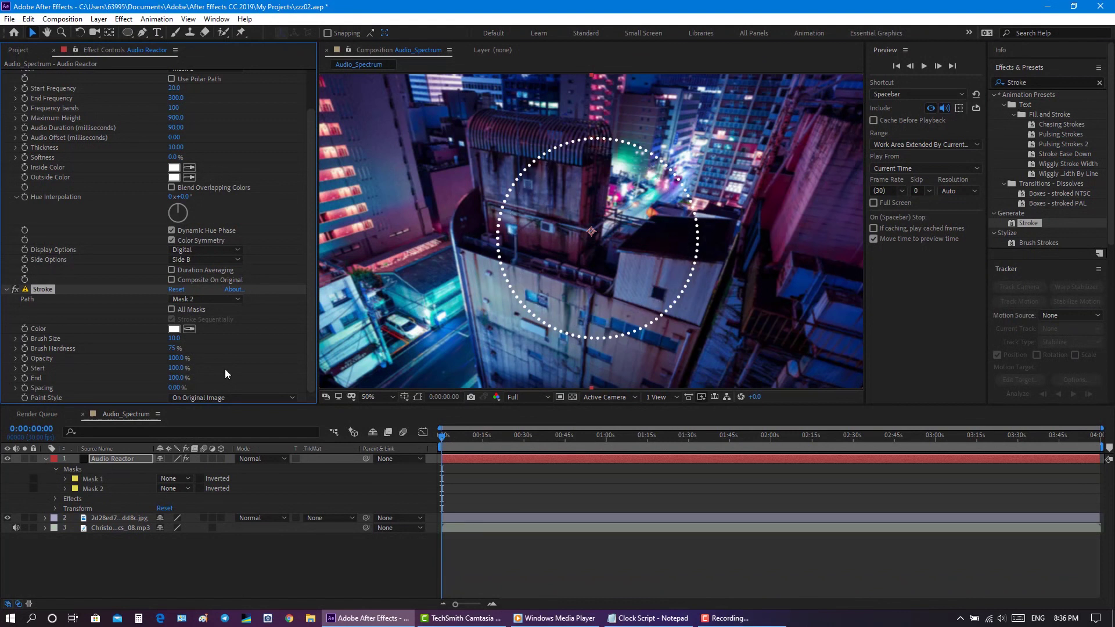
left_click(954, 67)
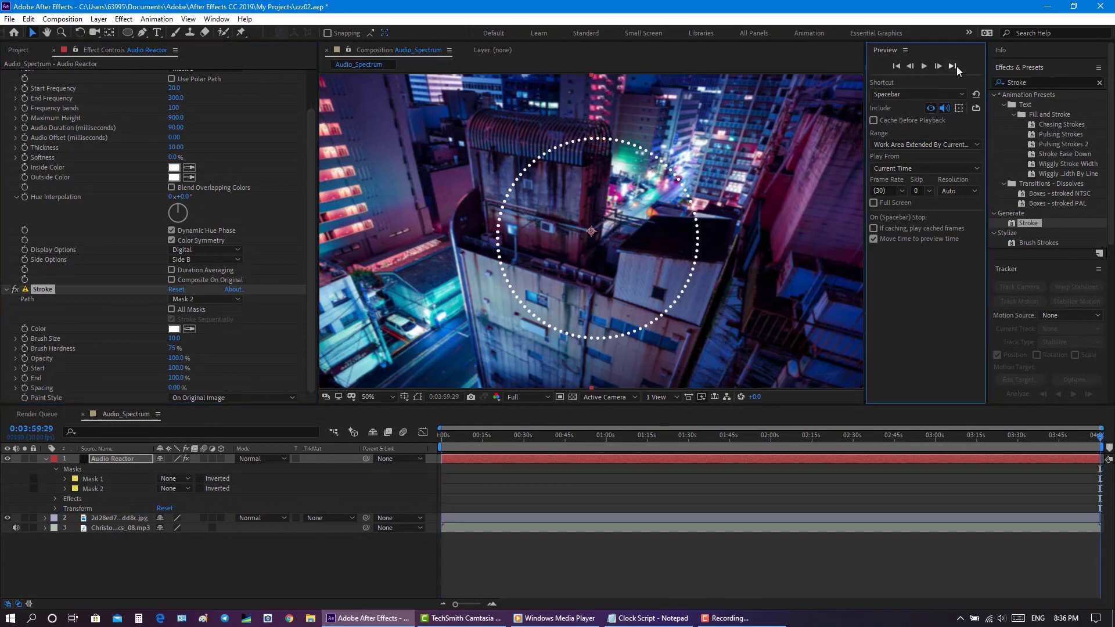
left_click(894, 67)
left_click(25, 368)
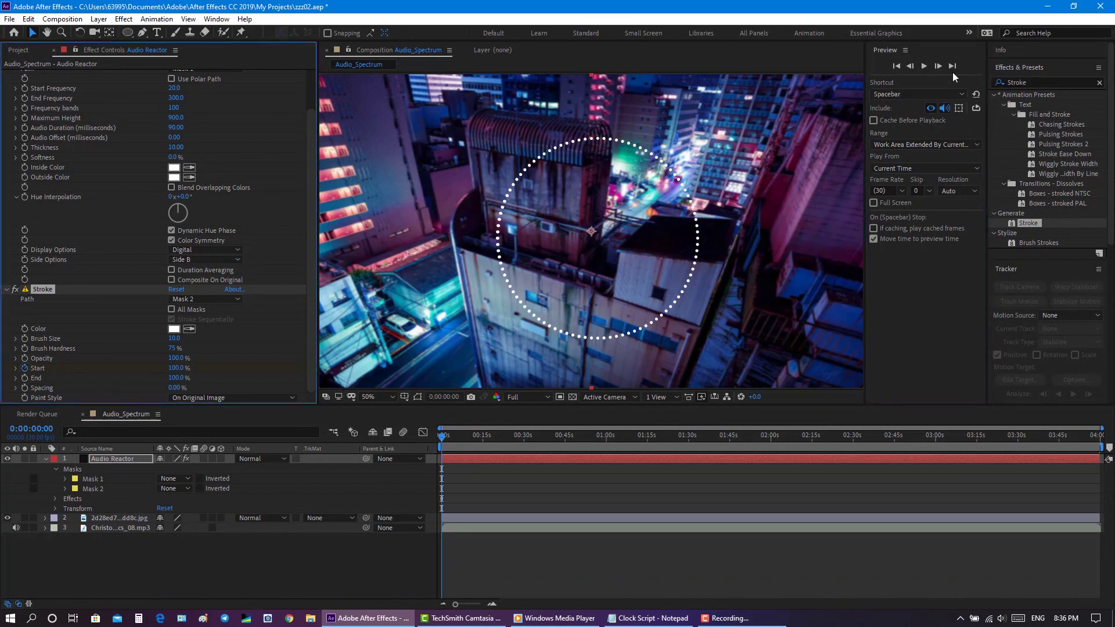
Keyframe the Stroke effect's Start at 0% on the composition's last frame
left_click(953, 66)
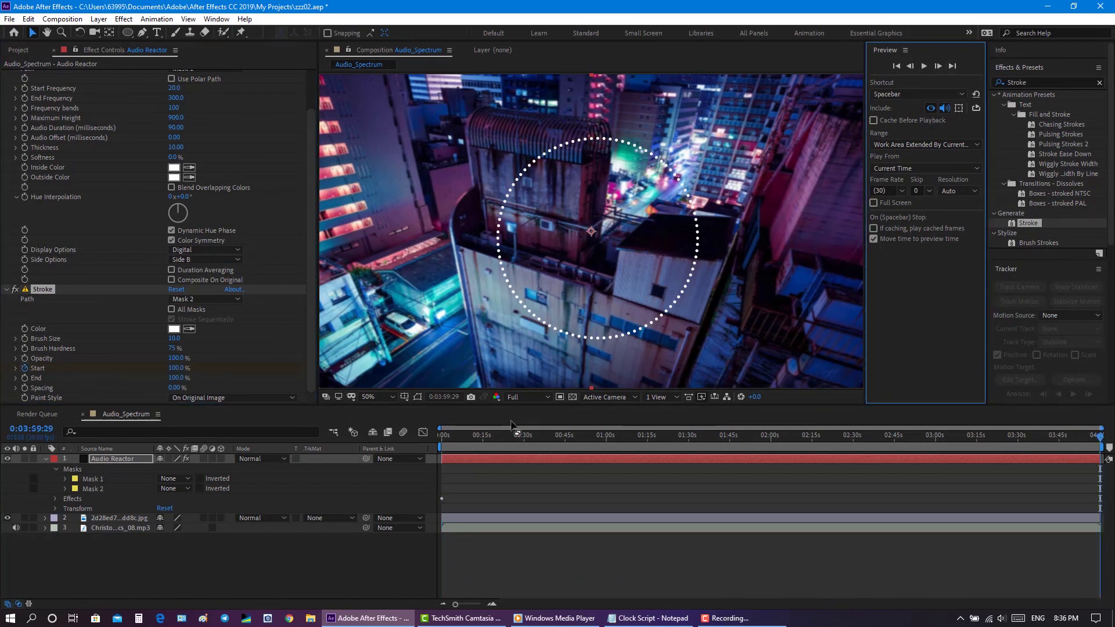
left_click(177, 368)
type("0")
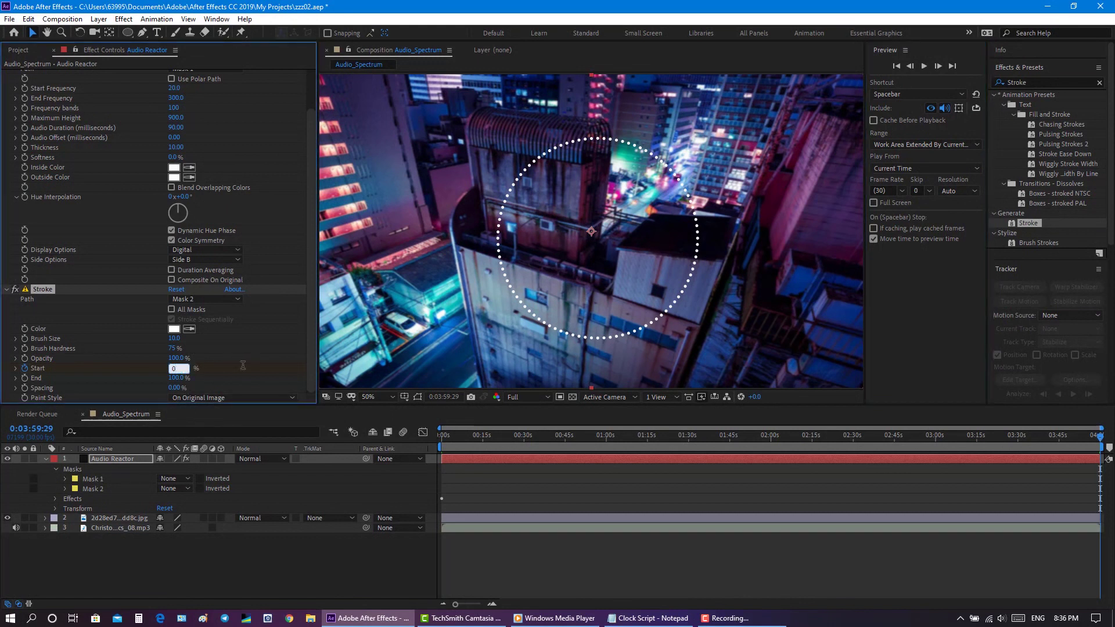
key("Return")
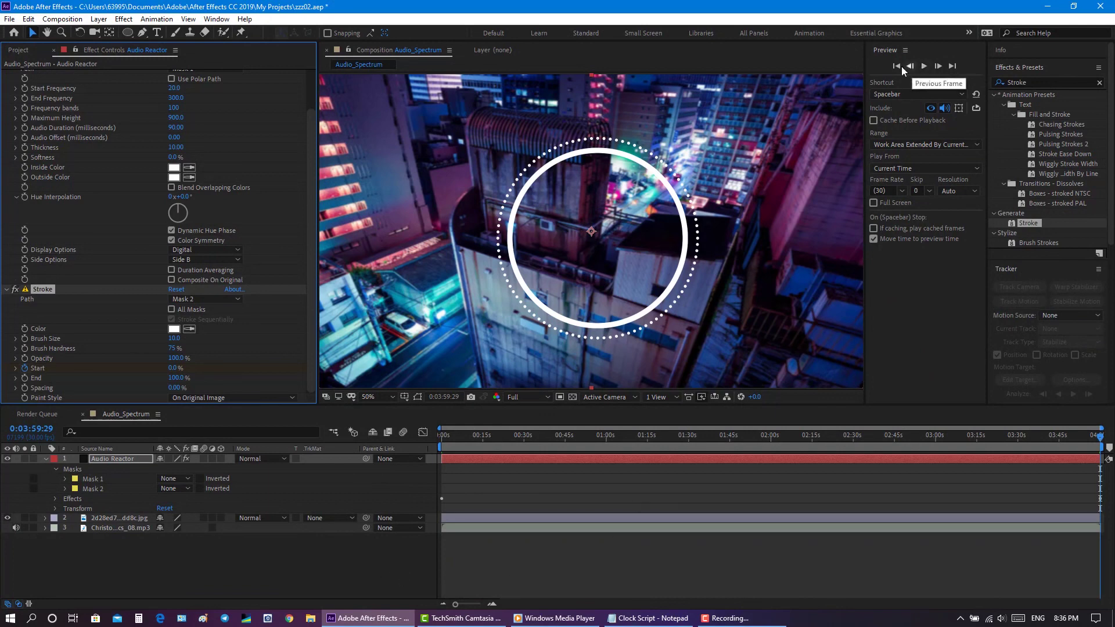
Scrub from the first frame to about 0:01:10:21 to check the inner ring's drawing animation, and return to the start
left_click(897, 66)
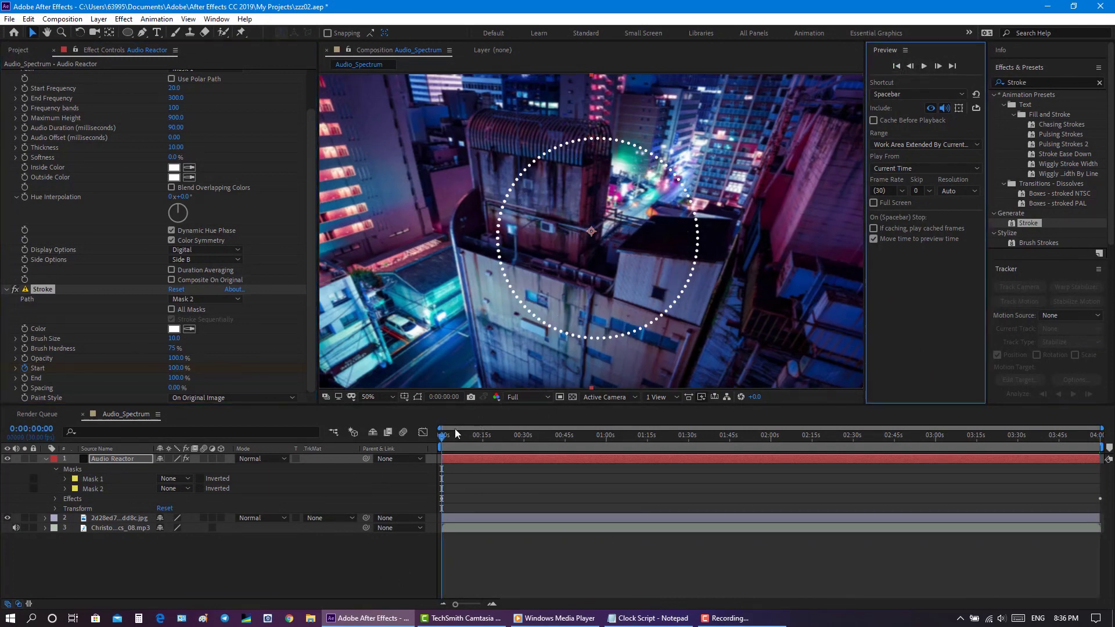
left_click_drag(443, 438, 636, 437)
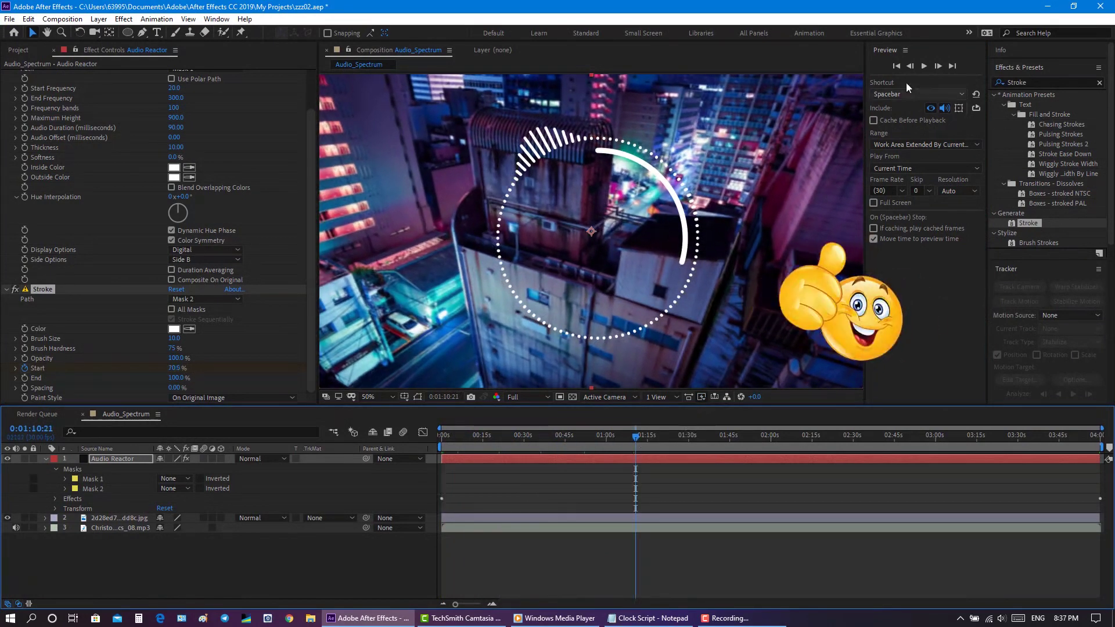
left_click(895, 65)
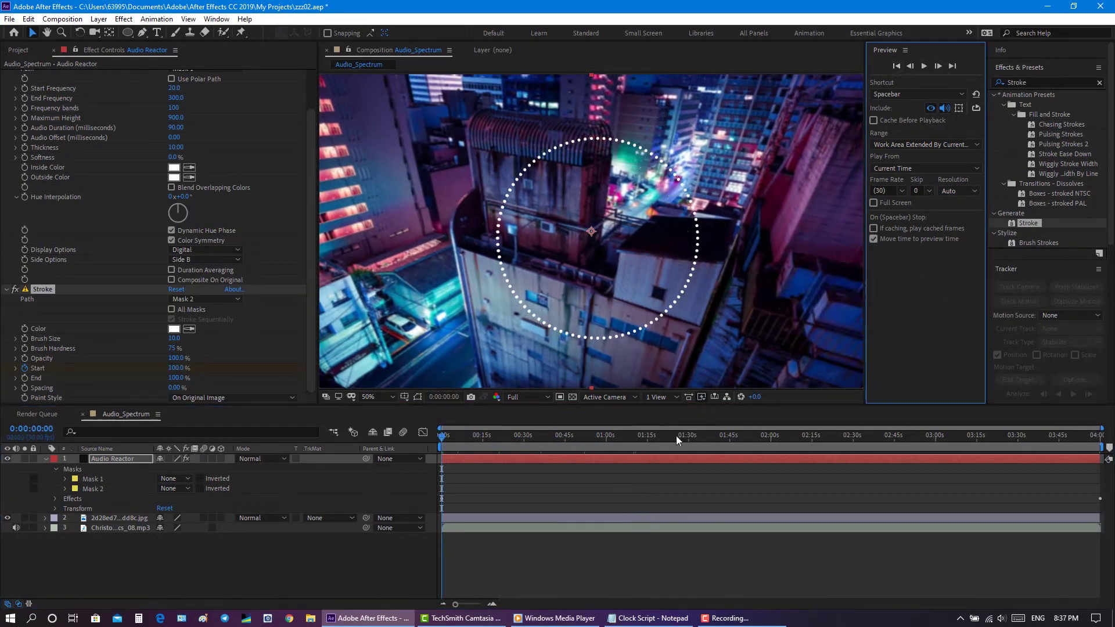
Save the project and duplicate Mask 2 on the Audio Reactor layer
left_click(6, 20)
left_click(43, 125)
left_click(94, 488)
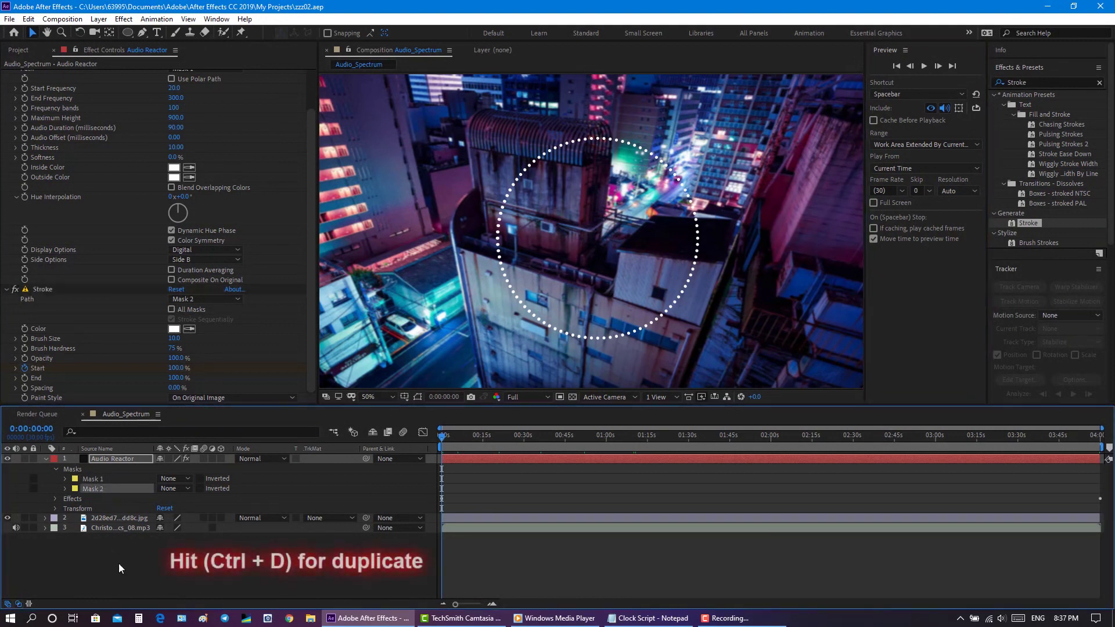
key("ctrl+d")
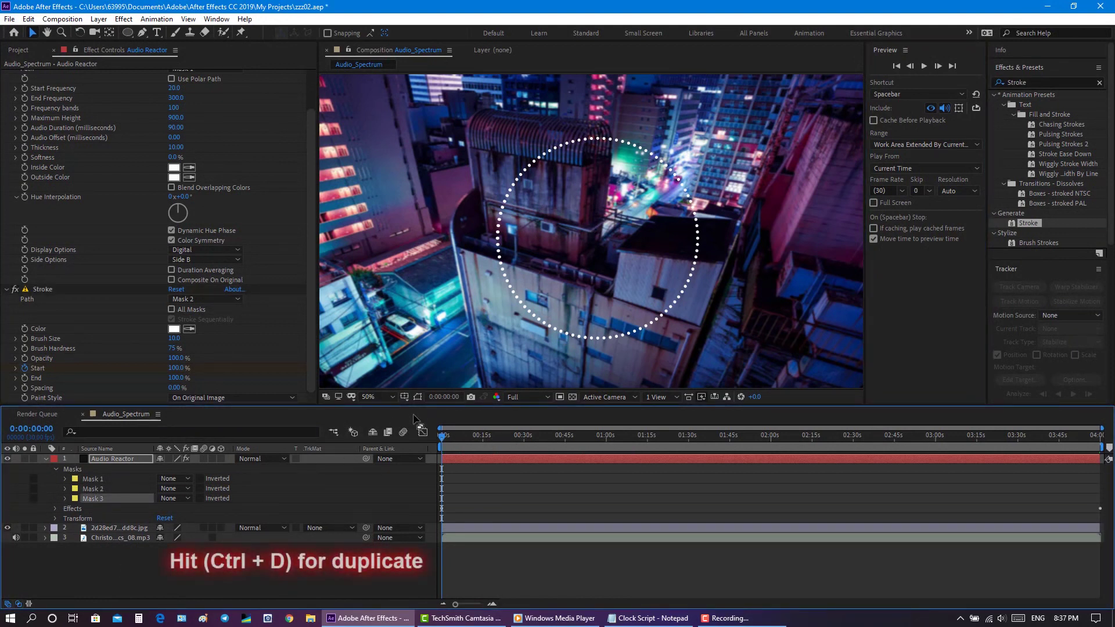
Show the mask outlines at 0:01:03:21 and scale Mask 3 down slightly about its centre, inside Mask 2
left_click(616, 439)
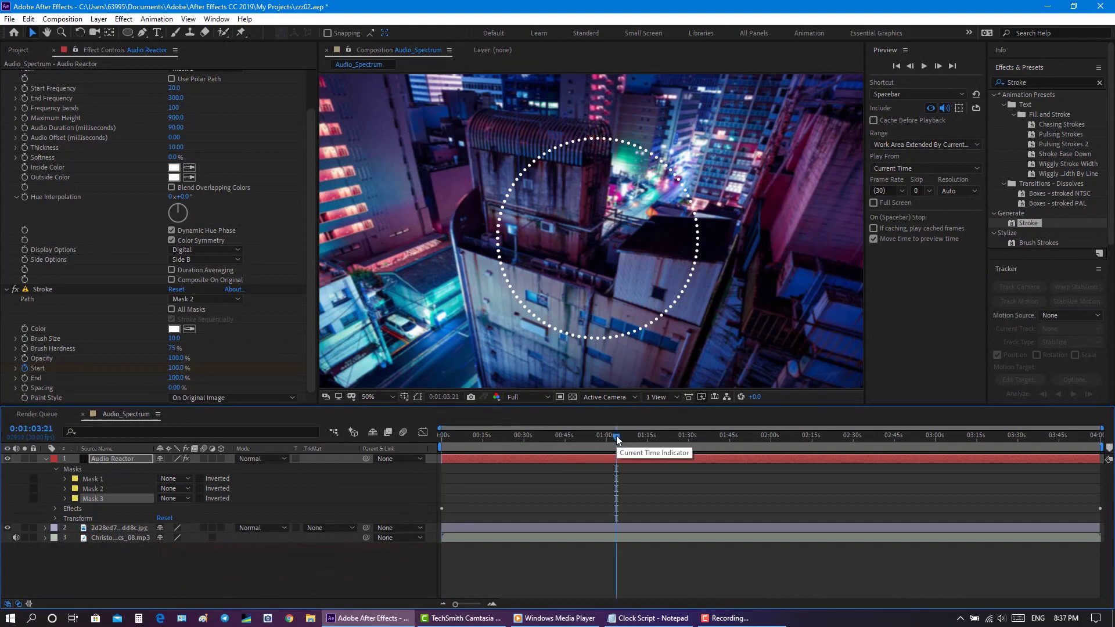
left_click(405, 397)
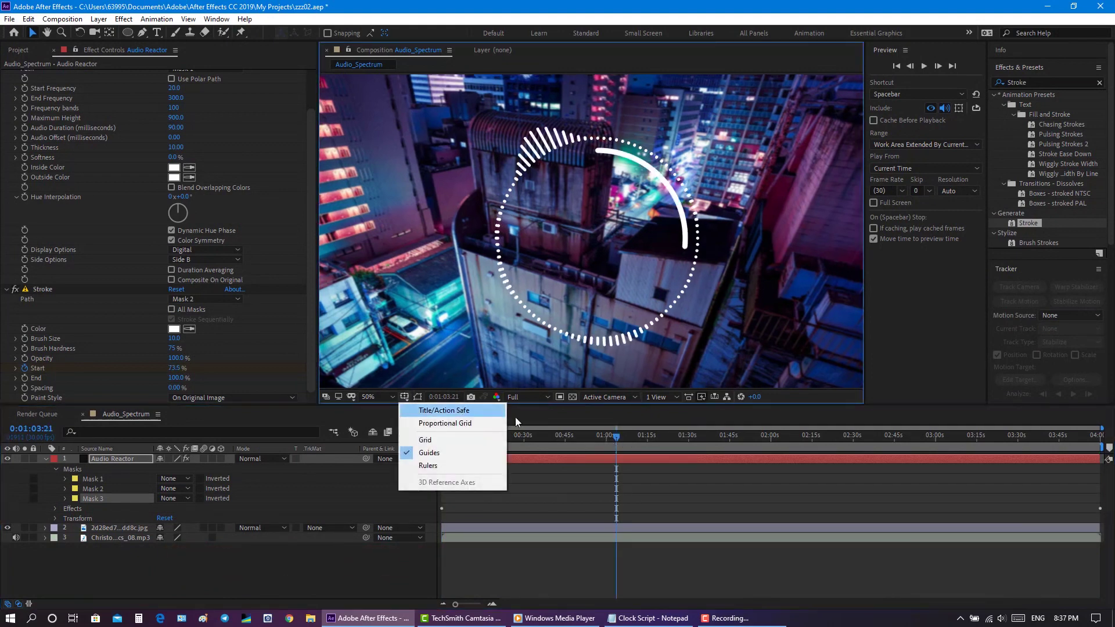
left_click(564, 11)
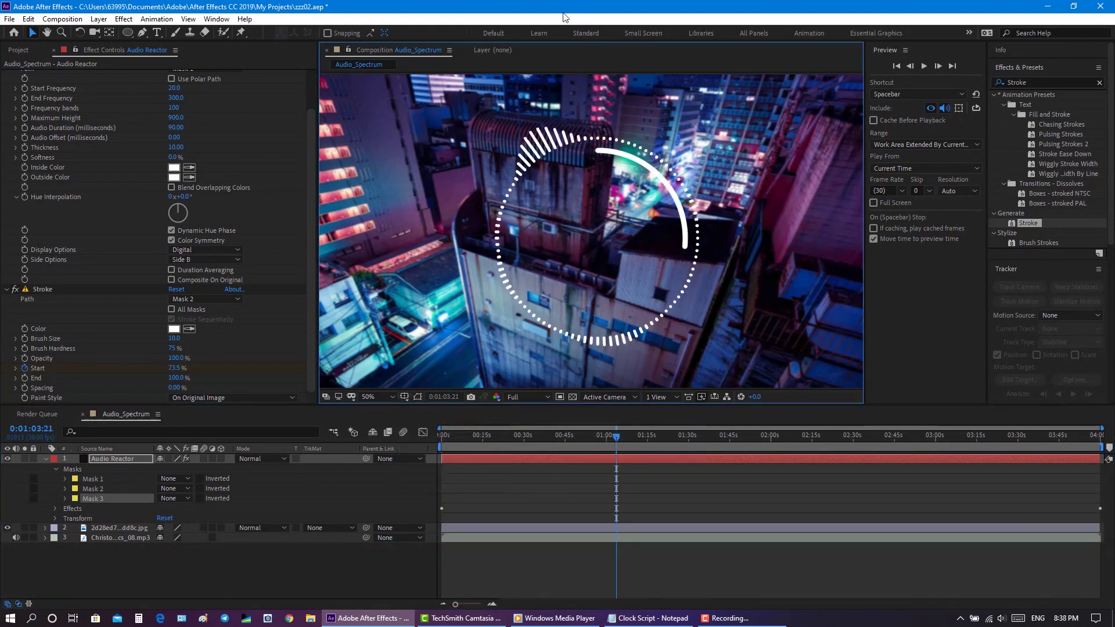
left_click(417, 397)
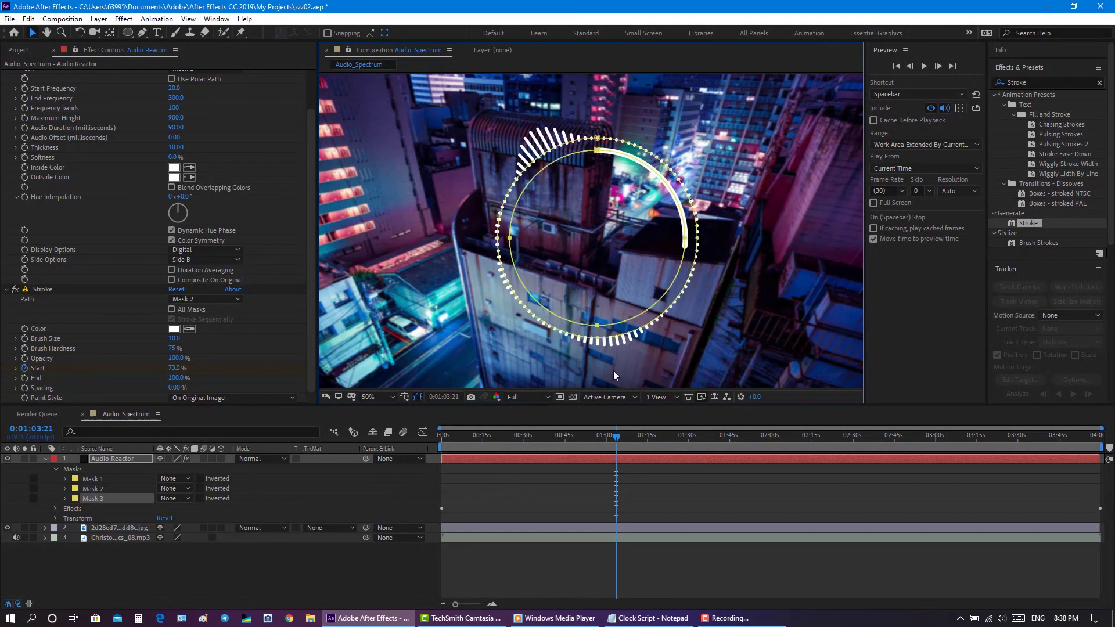
double_click(655, 308)
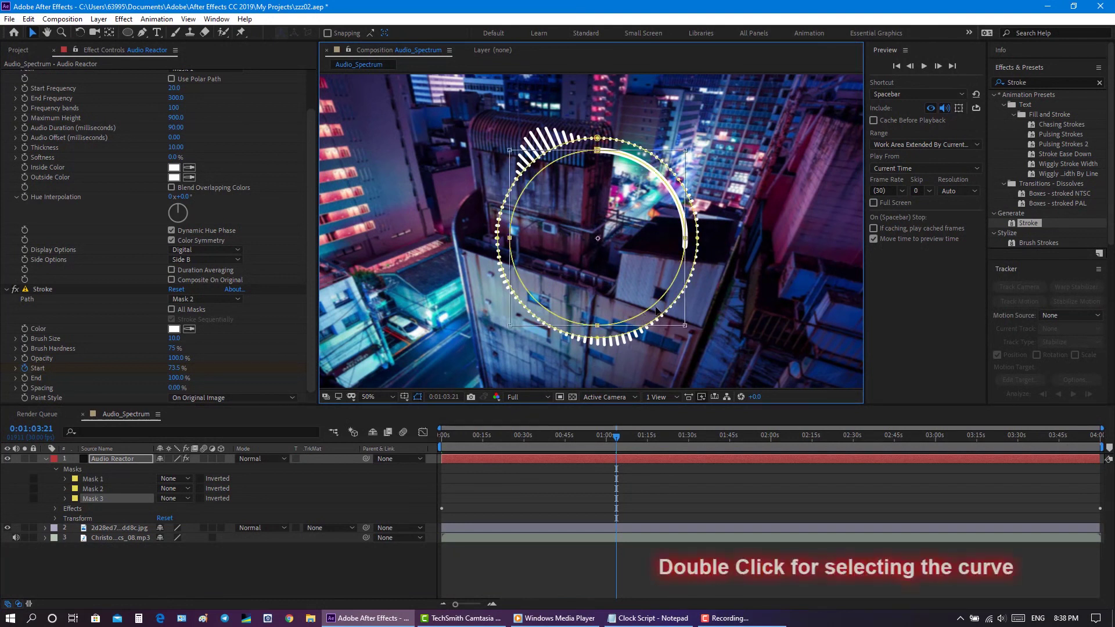
left_click_drag(684, 325, 677, 316)
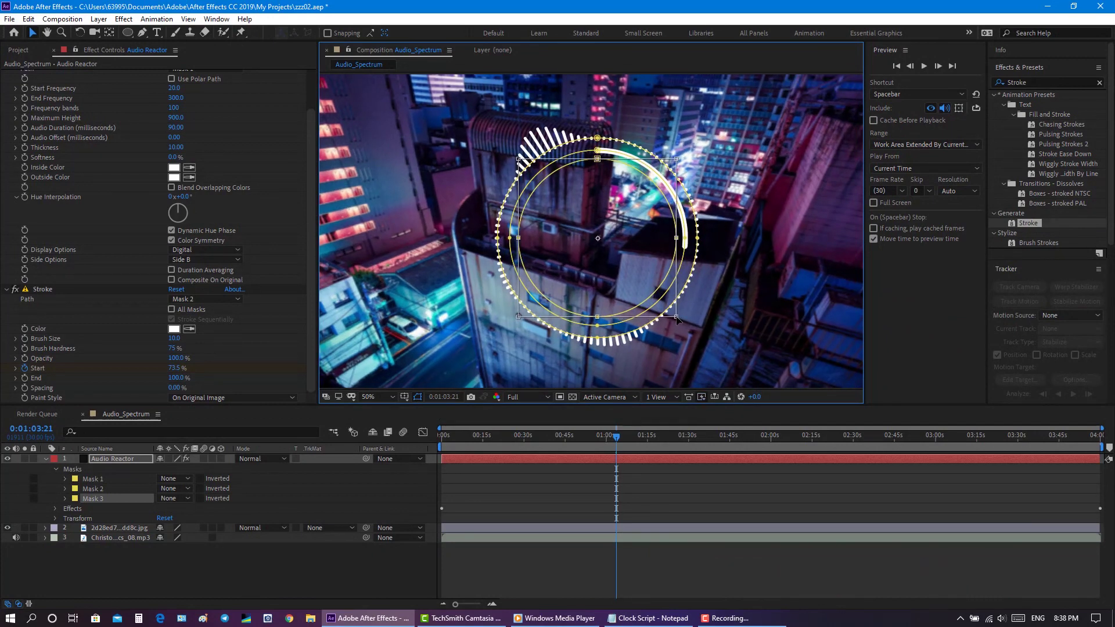
Apply a second Stroke effect to the Audio Reactor layer with its Path set to Mask 3, and hide the mask outlines
double_click(1027, 224)
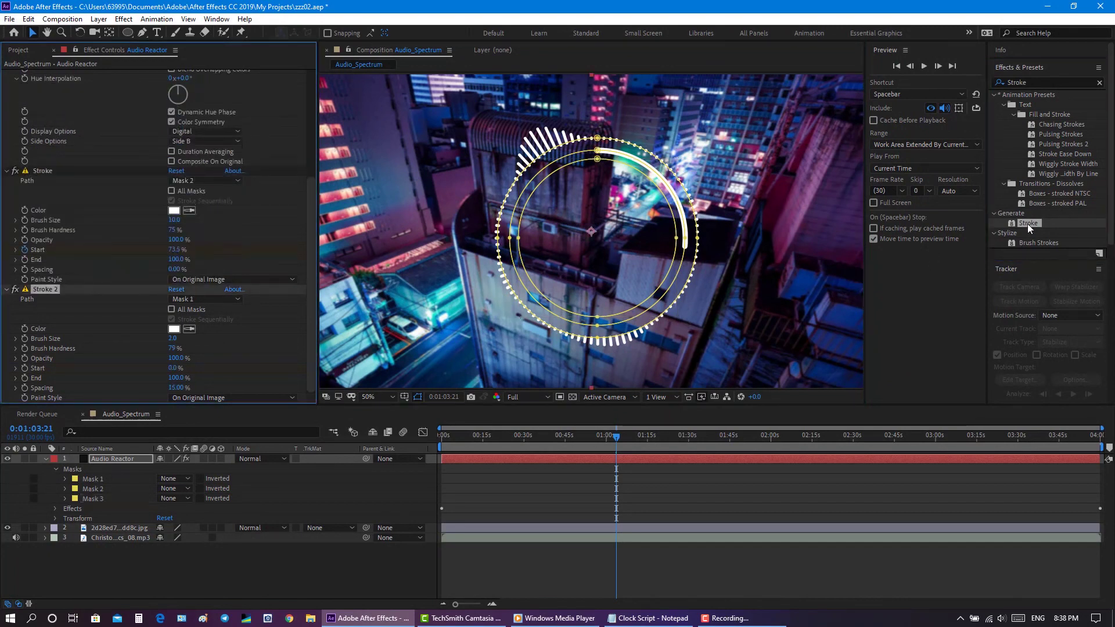
left_click(418, 397)
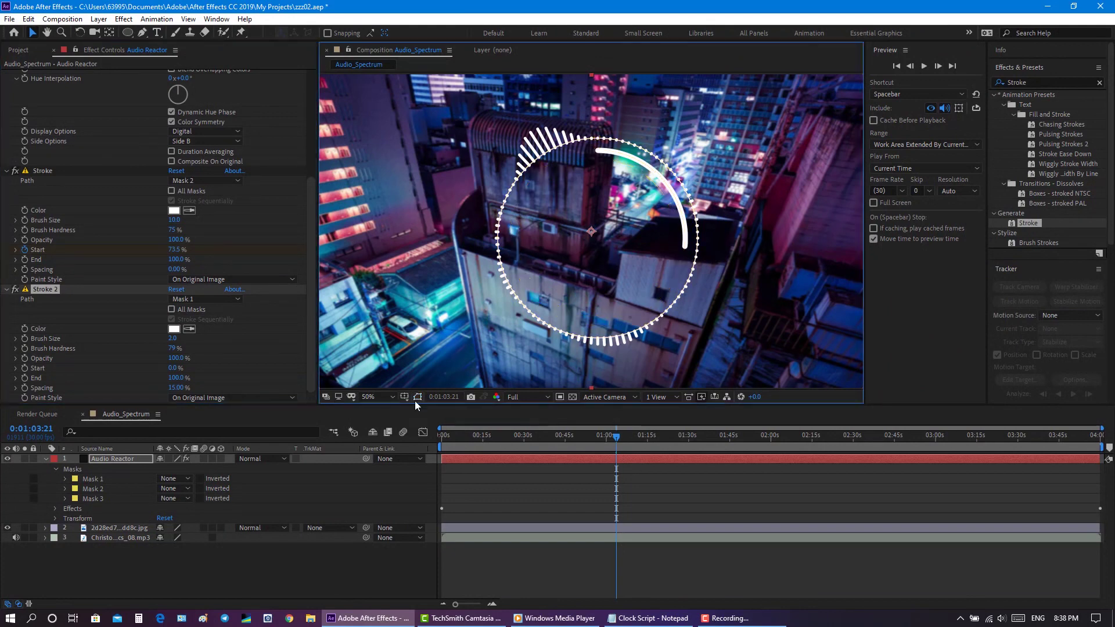
left_click(99, 500)
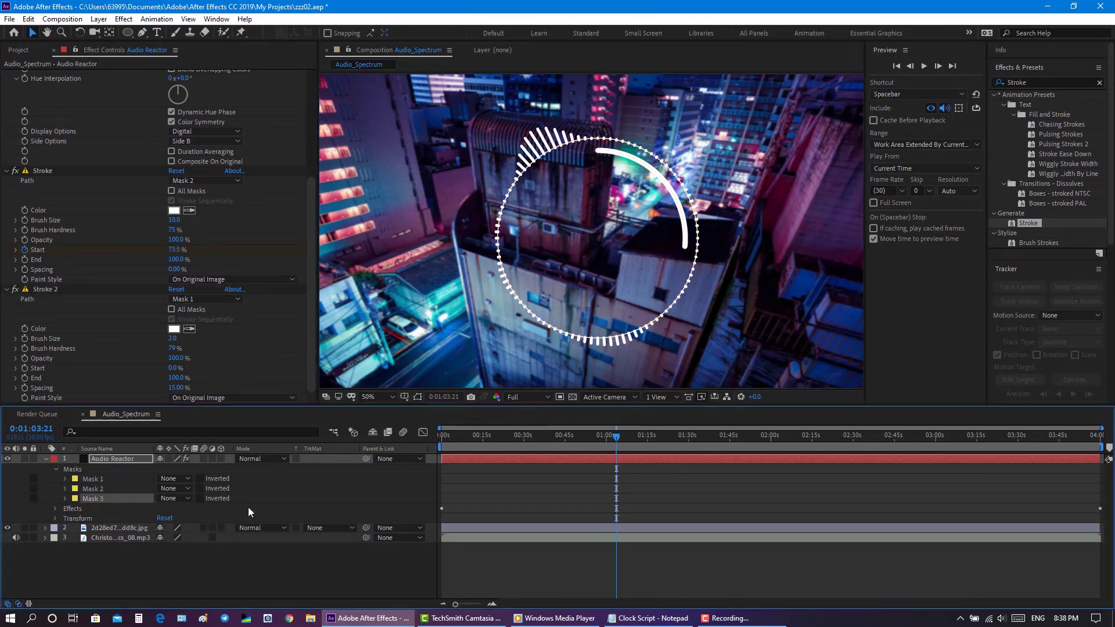
left_click(237, 298)
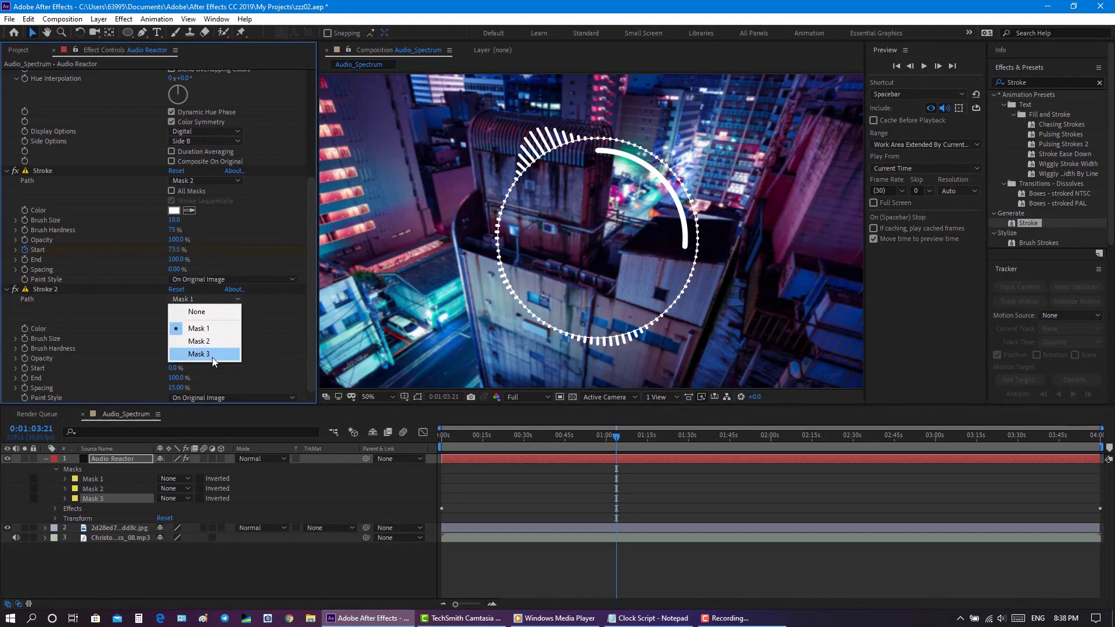
left_click(199, 354)
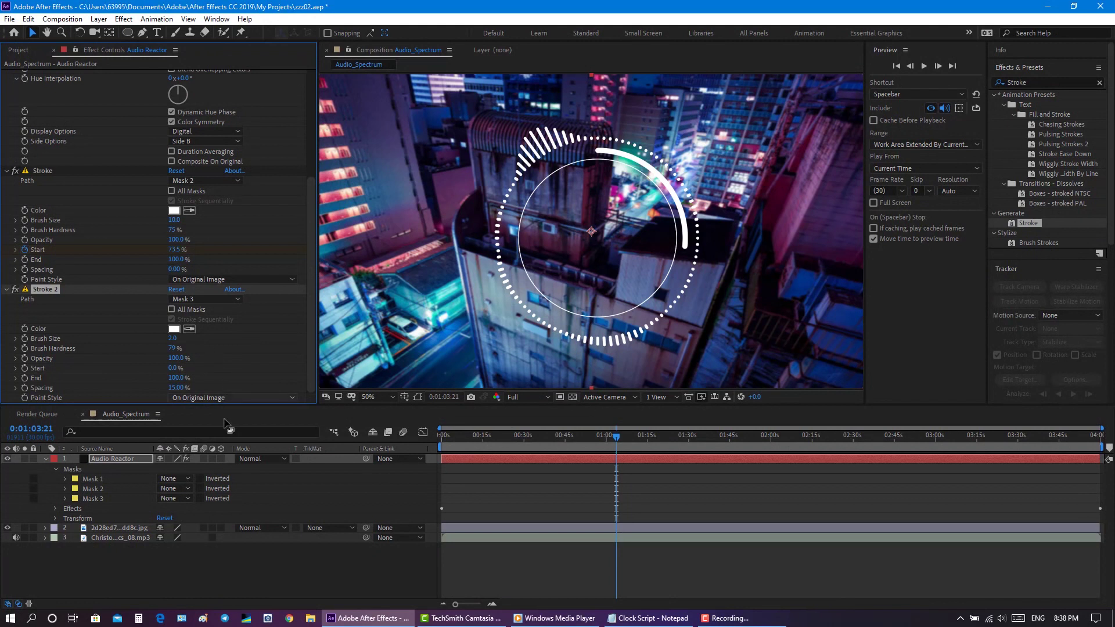
Show the mask outlines and scale Mask 2 up slightly about its centre, closer to the spectrum ring
left_click(99, 490)
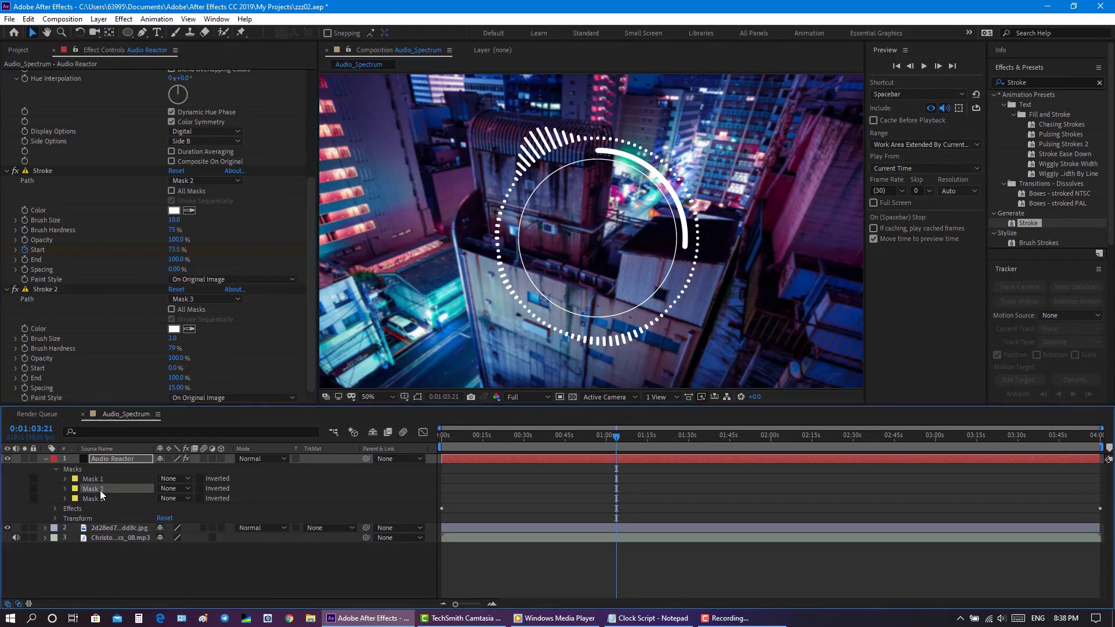
left_click(418, 397)
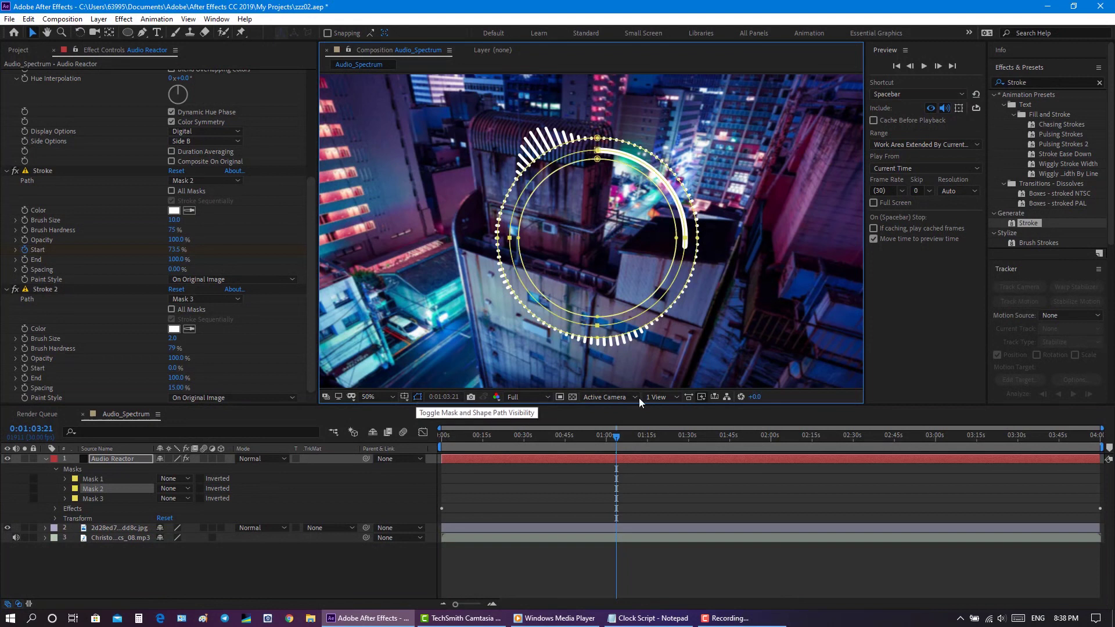
double_click(680, 266)
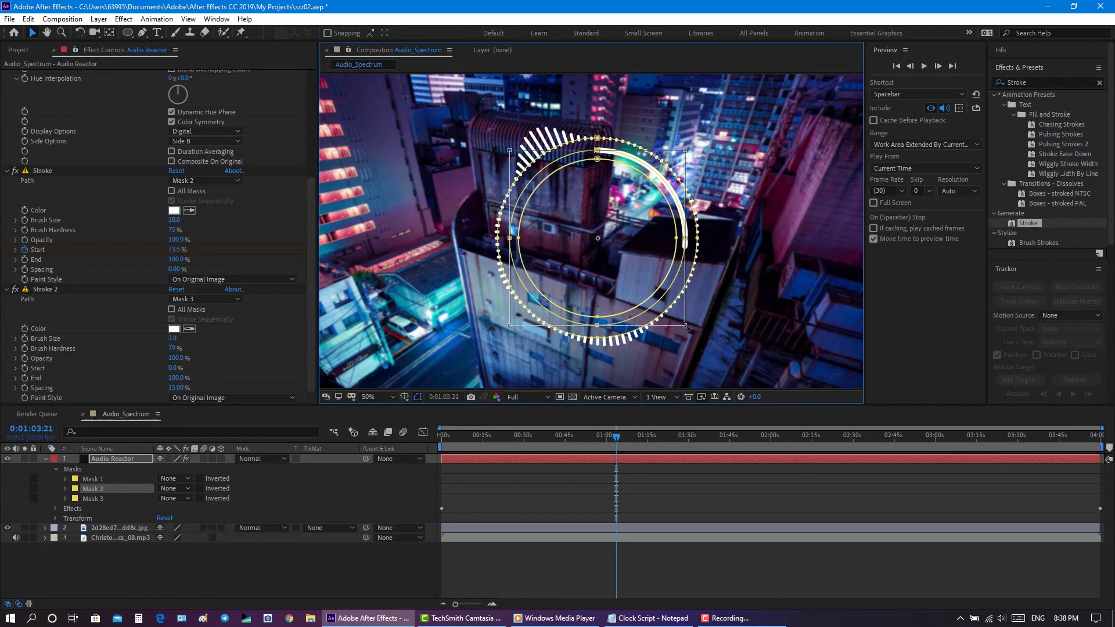
left_click_drag(688, 328, 689, 329)
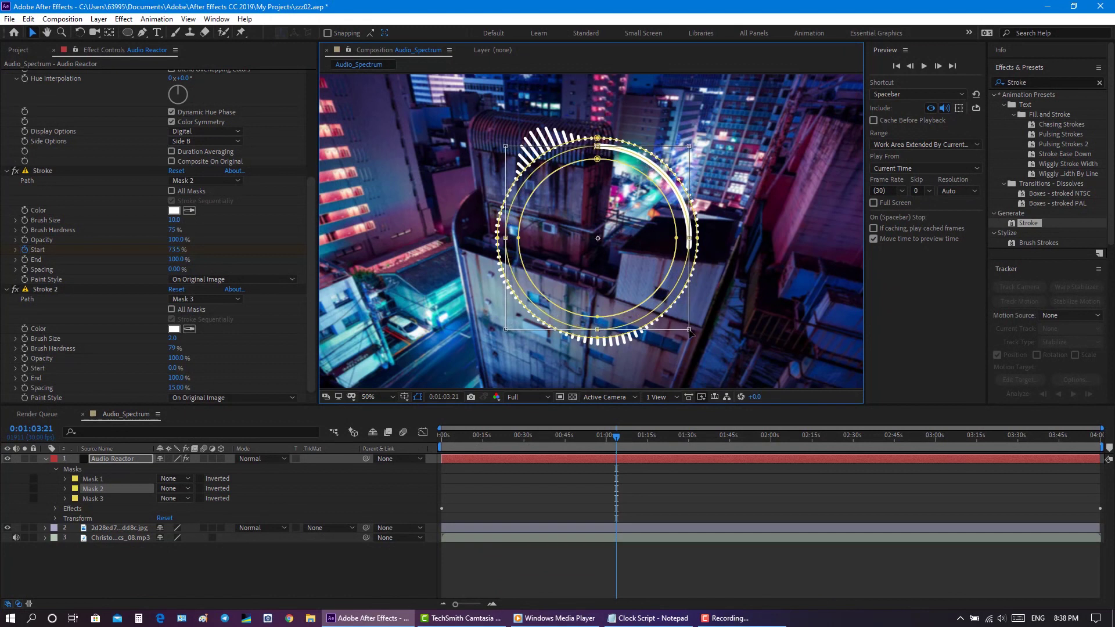
Scale Mask 3 up slightly about its centre, closer to Mask 2, and hide the mask outlines
left_click(107, 497)
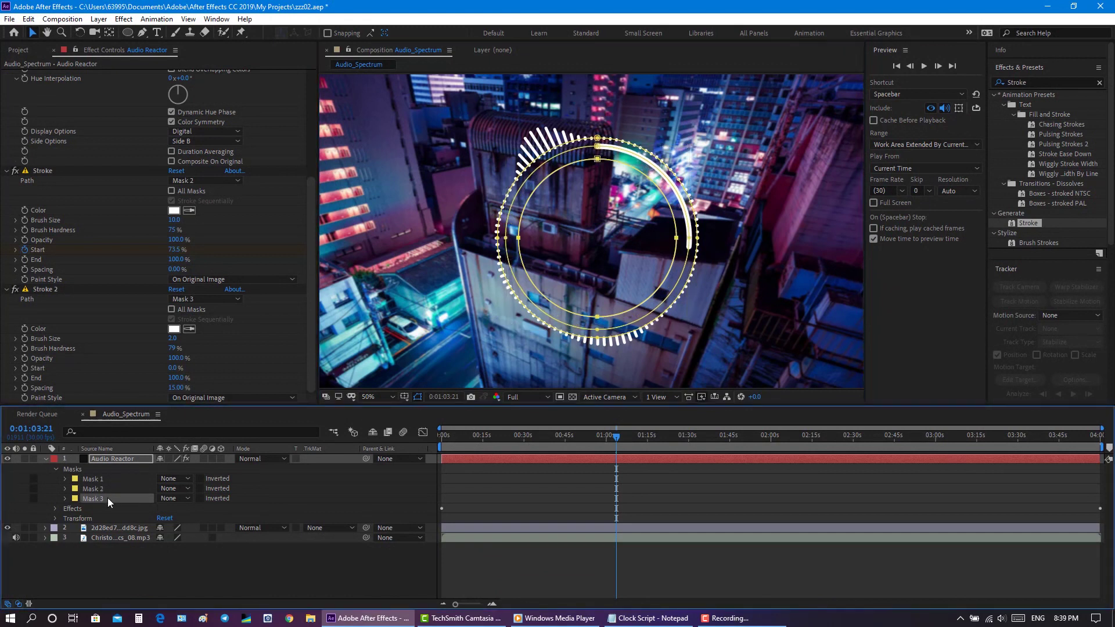
left_click(625, 314)
double_click(625, 314)
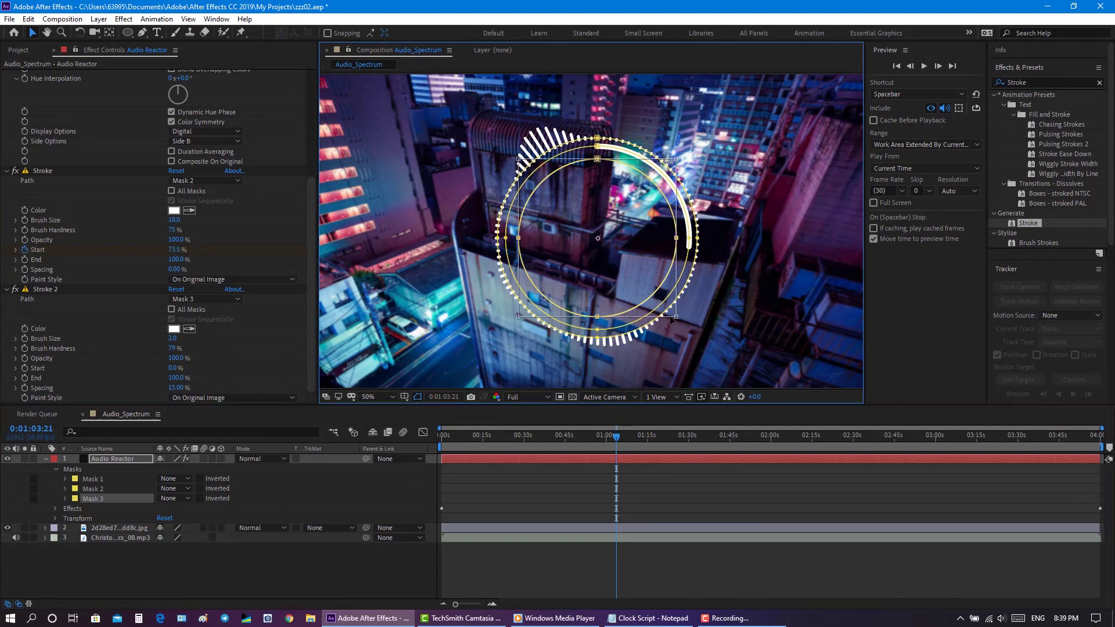
left_click_drag(675, 316, 681, 322)
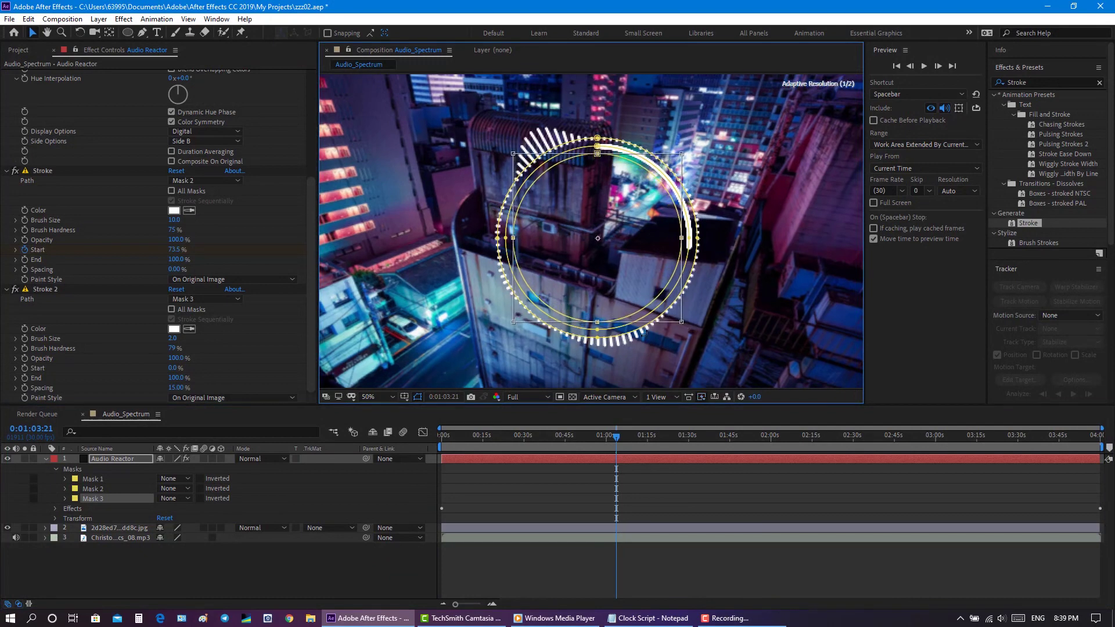
left_click(417, 398)
left_click(397, 567)
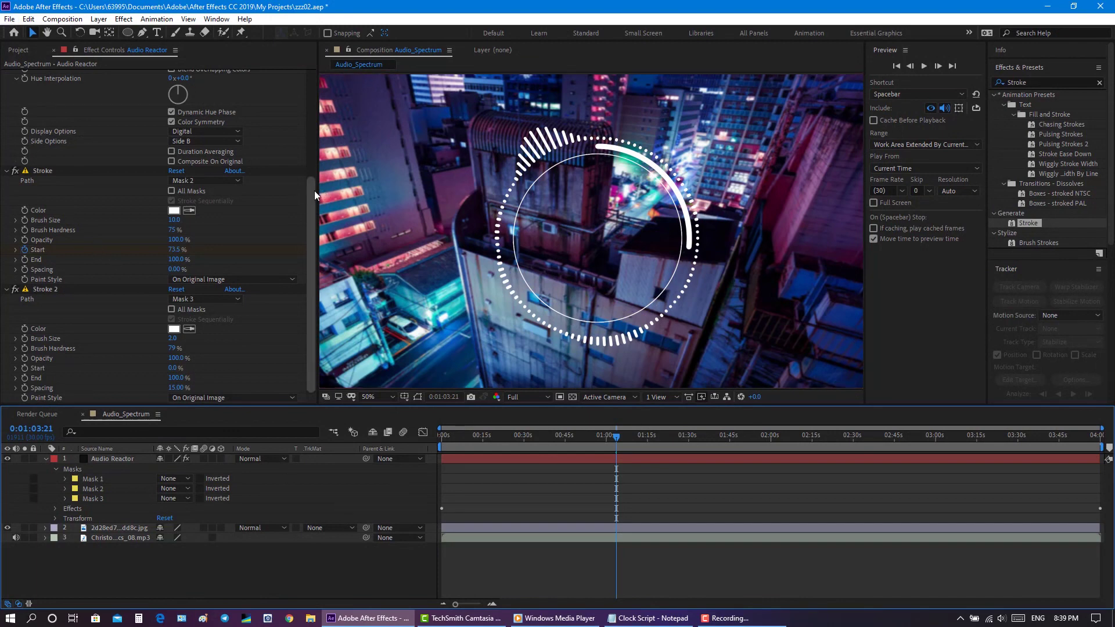
Narrow the effect controls area to enlarge the composition view, and save the project
left_click_drag(317, 180, 266, 108)
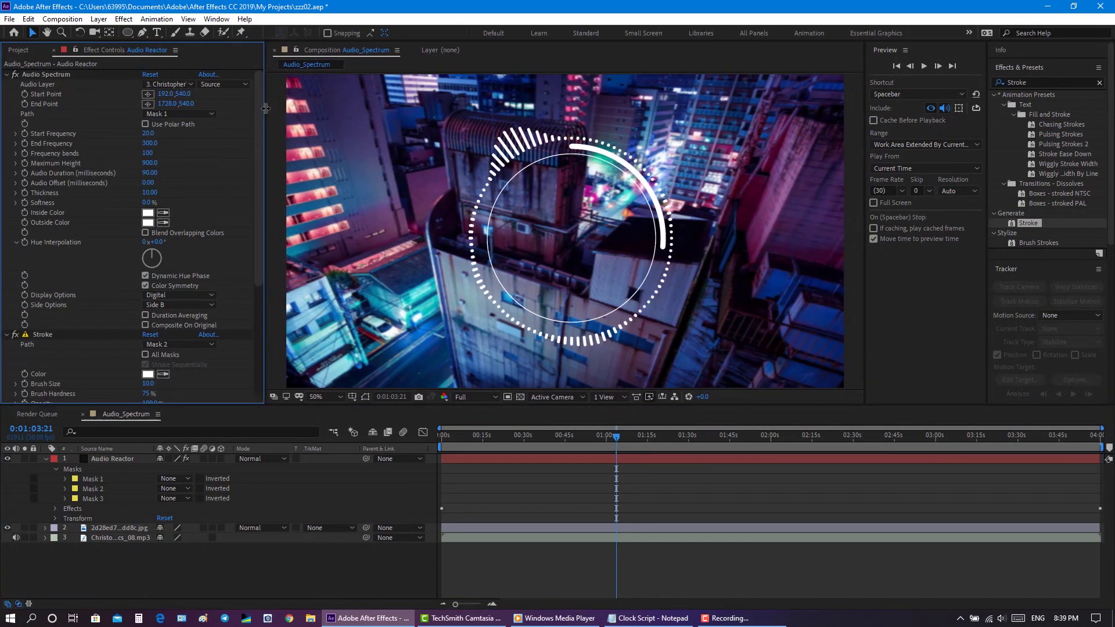
left_click(9, 19)
left_click(32, 126)
Collapse the Audio Reactor layer's properties and add an empty text layer to the composition
left_click(46, 459)
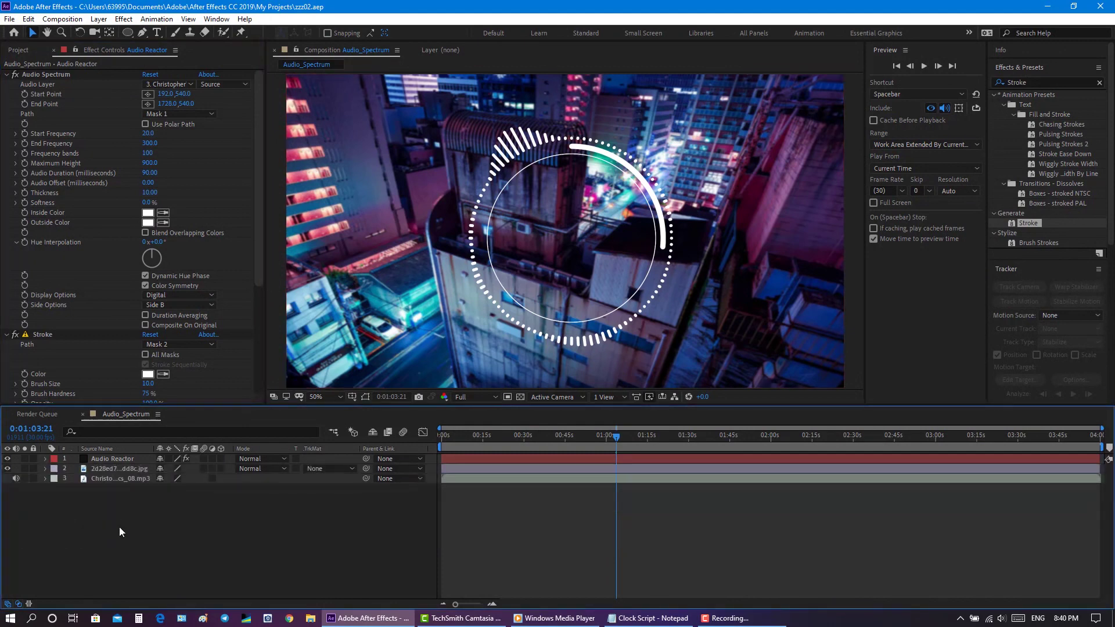
left_click_drag(109, 514, 192, 567)
right_click(160, 531)
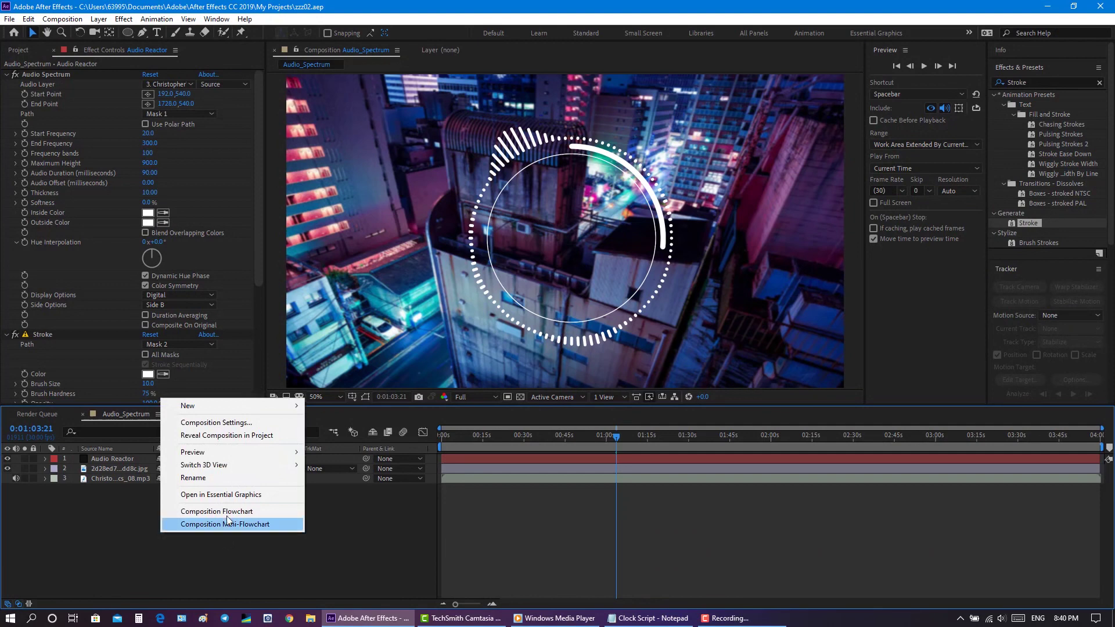
mouse_move(237, 406)
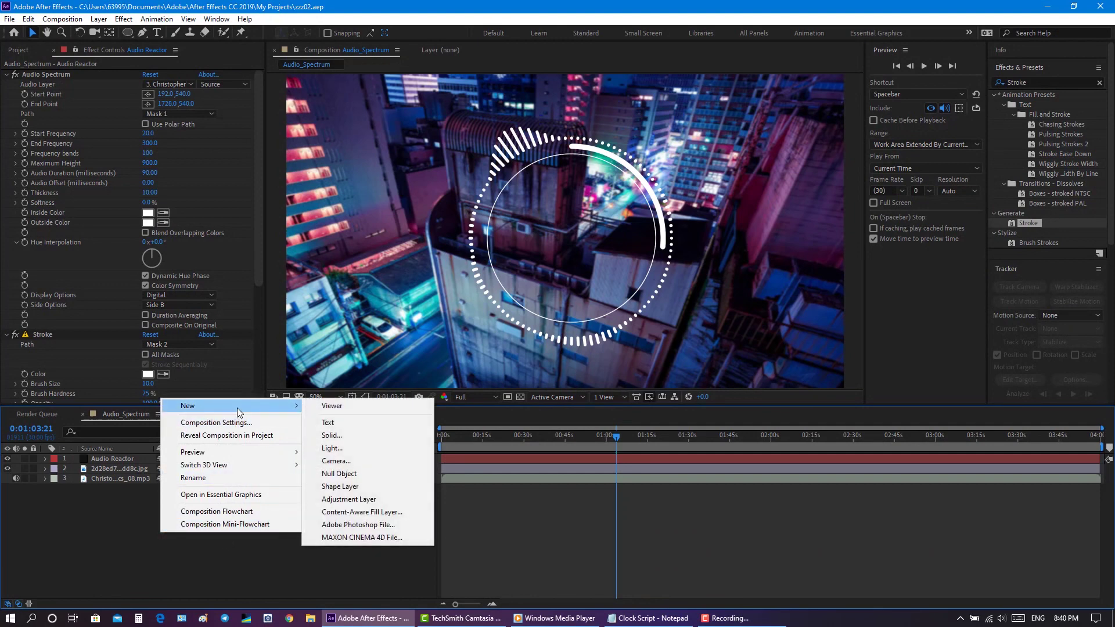
left_click(353, 422)
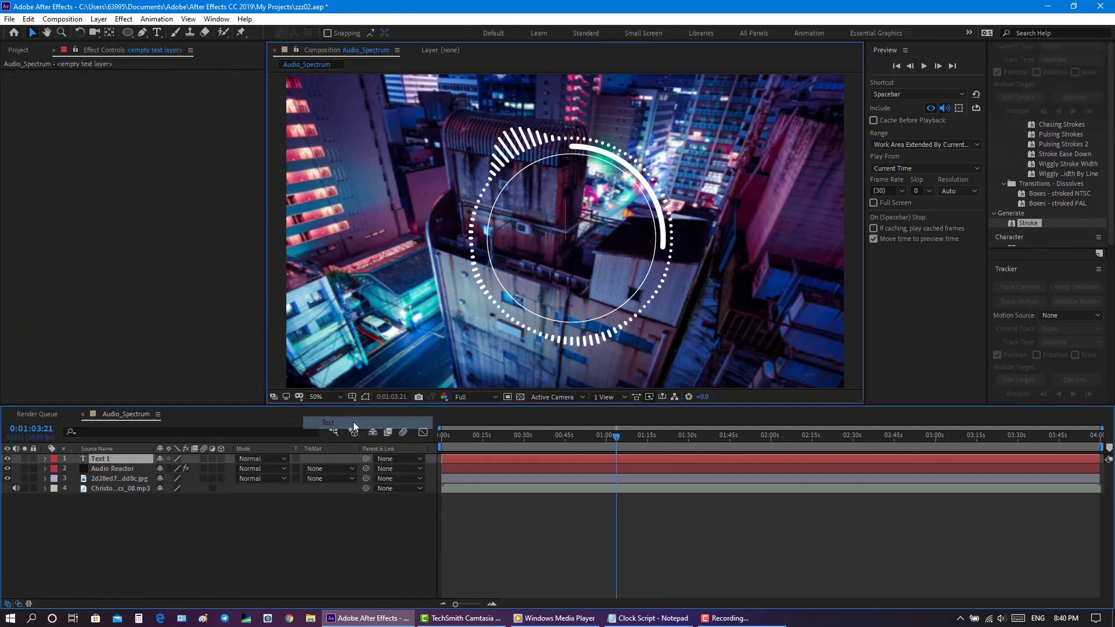
Reveal the empty text layer's Source Text property and enable an expression on it
left_click(44, 458)
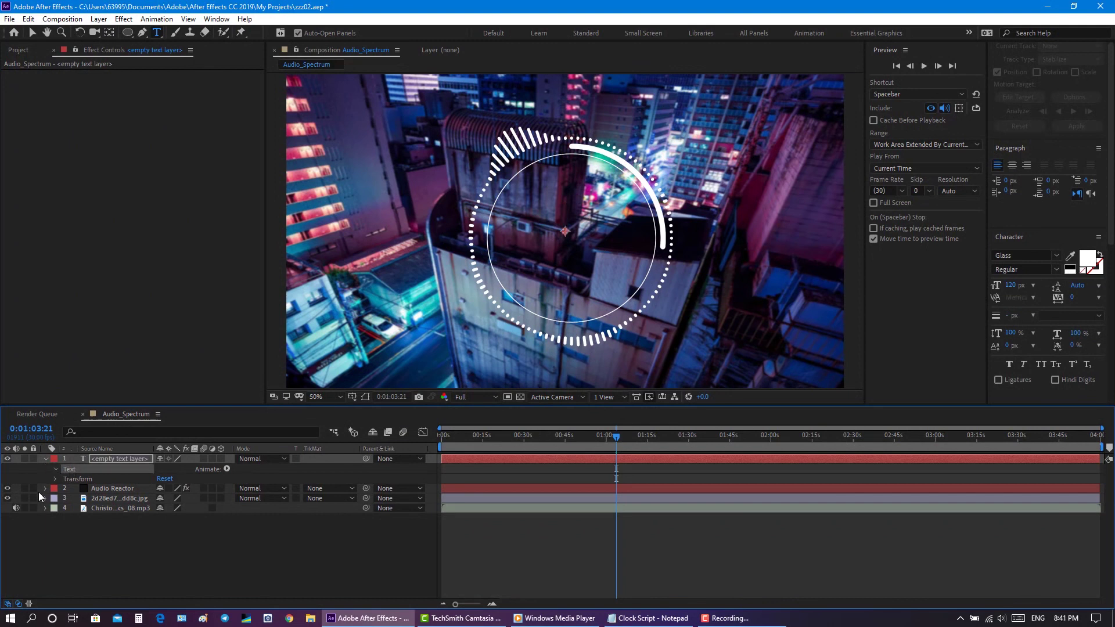
left_click(109, 479)
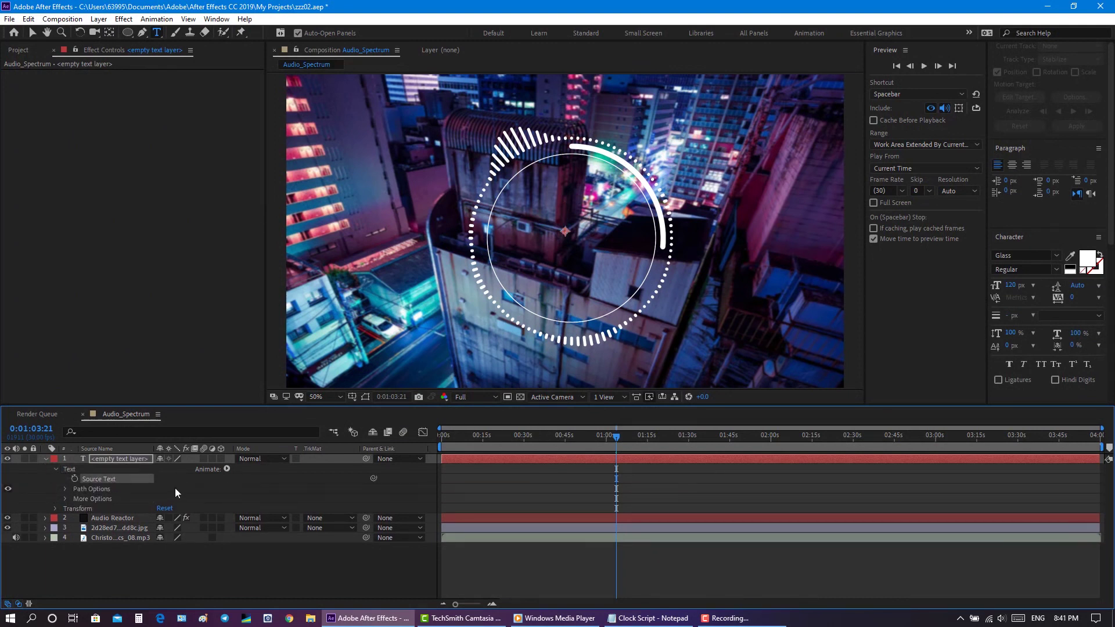
left_click(75, 479, "alt")
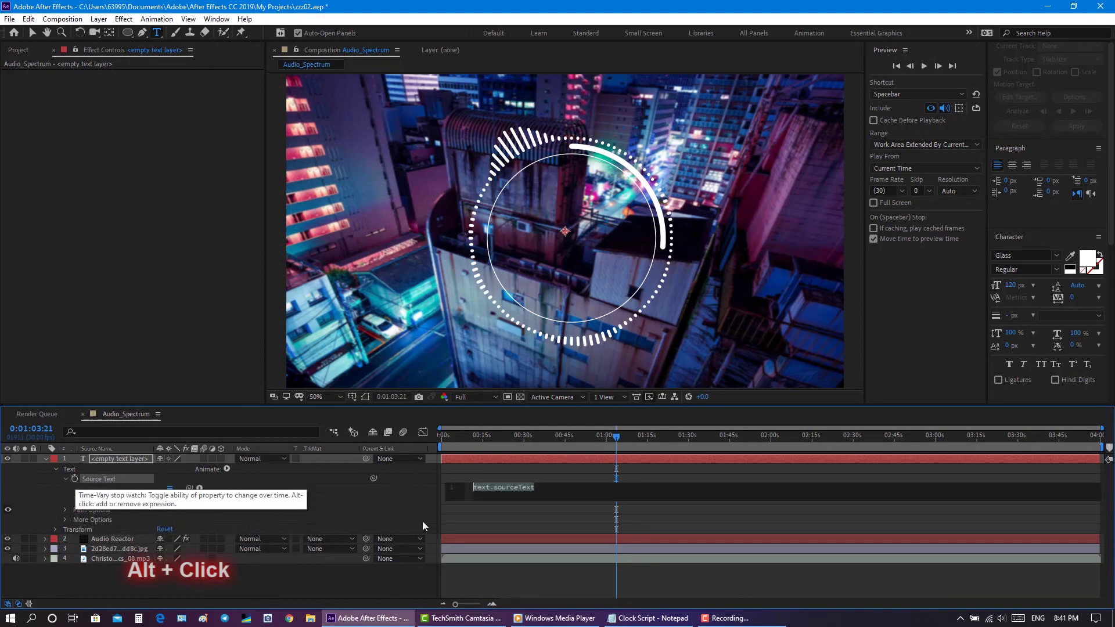
Switch to Notepad, copy the entire Clock Script, and close the file
left_click(640, 617)
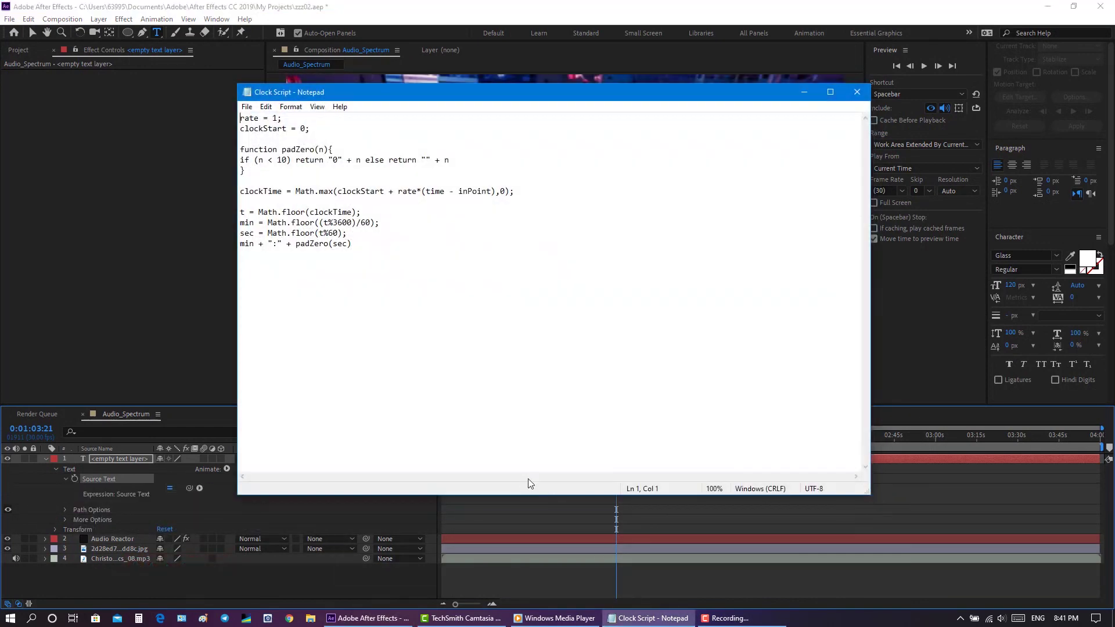
left_click(358, 255)
key("ctrl+a")
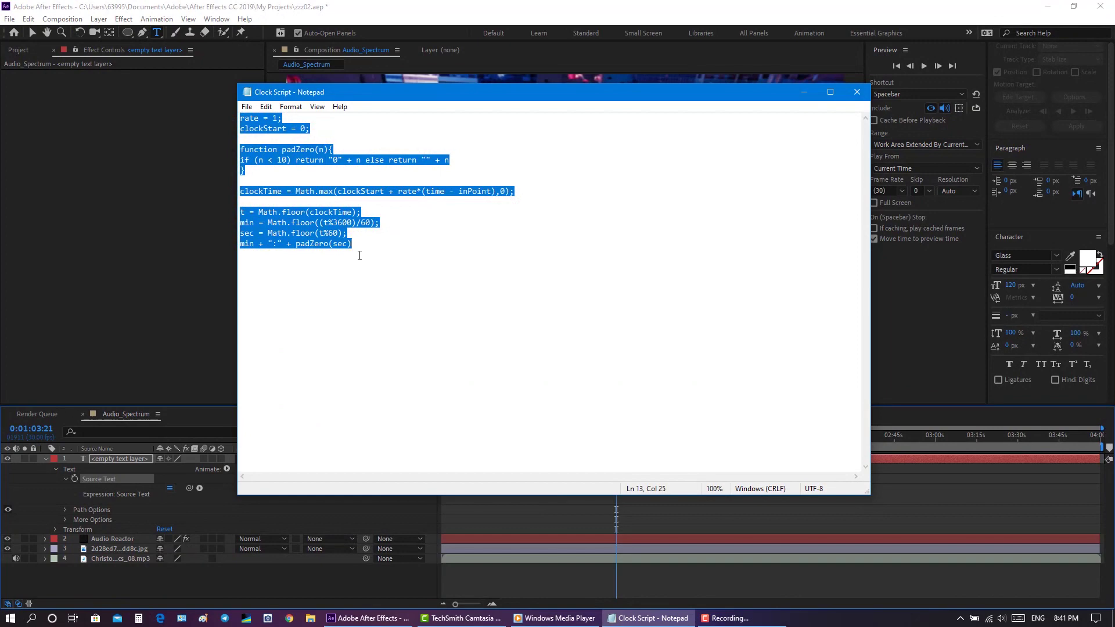
right_click(339, 240)
left_click(273, 286)
left_click(858, 99)
Replace the default Source Text expression with the copied clock script and apply it
left_click(516, 487)
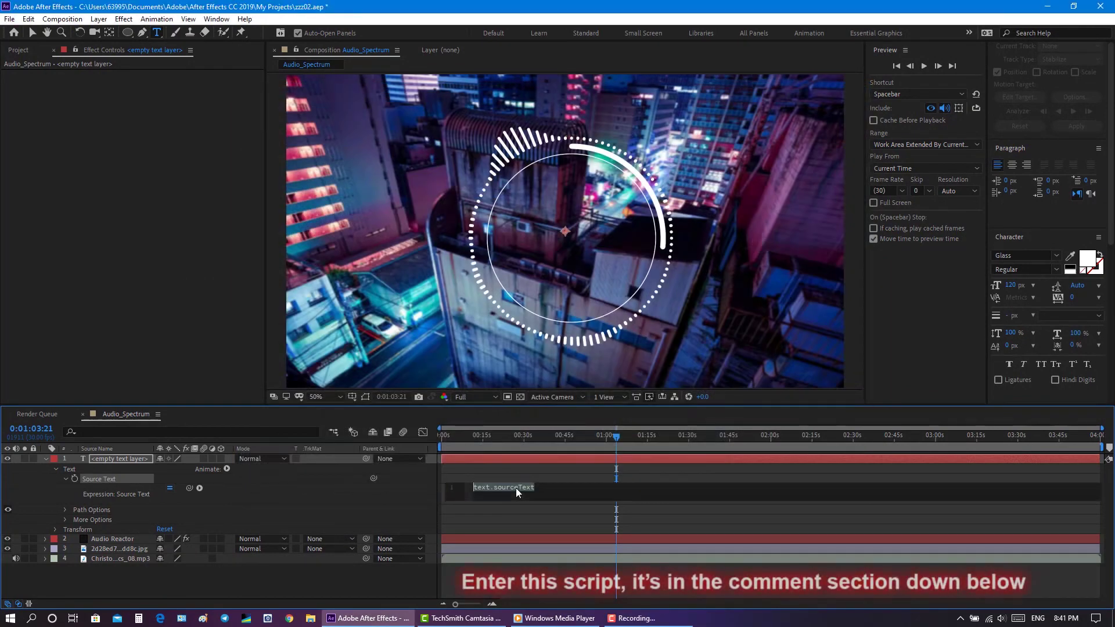
right_click(523, 490)
left_click(570, 552)
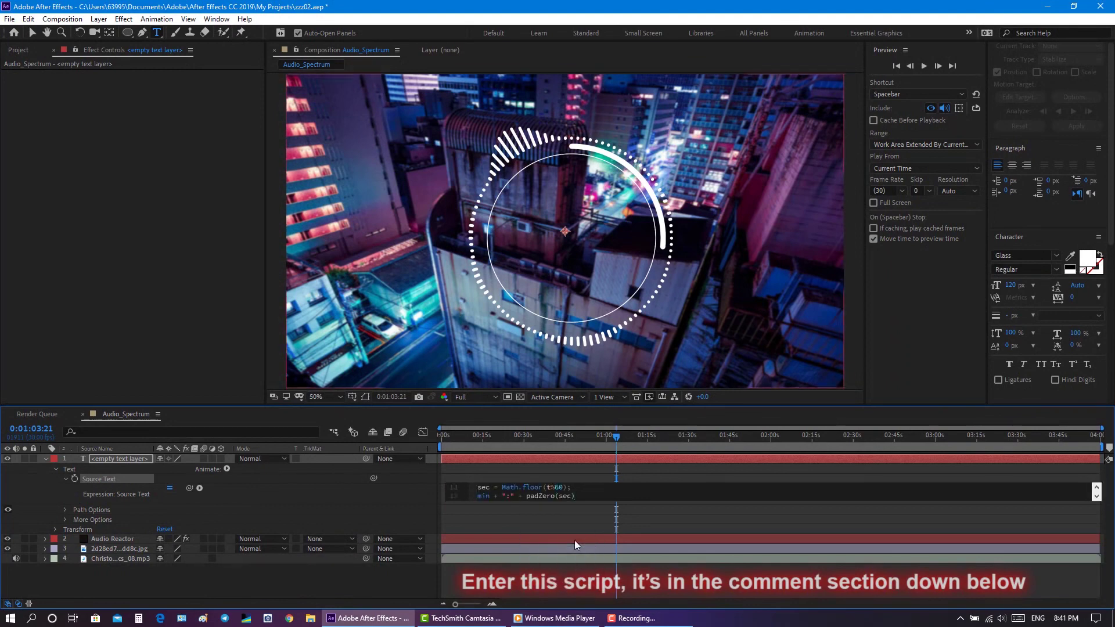
left_click(574, 535)
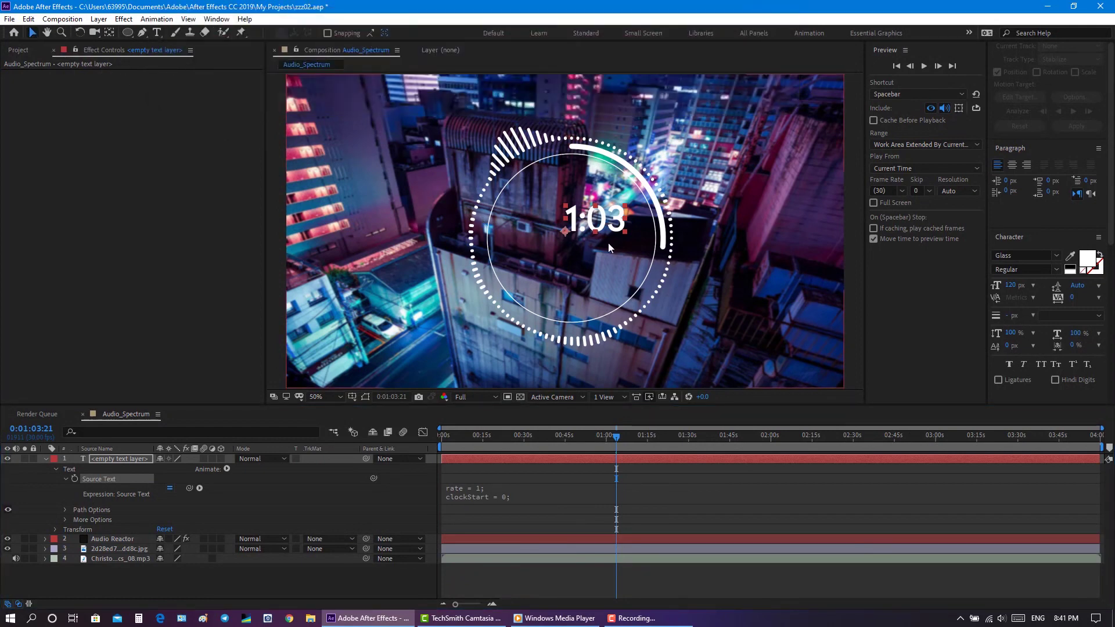
Keep the clock text left-aligned and position it at the centre of the inner ring
left_click(995, 166)
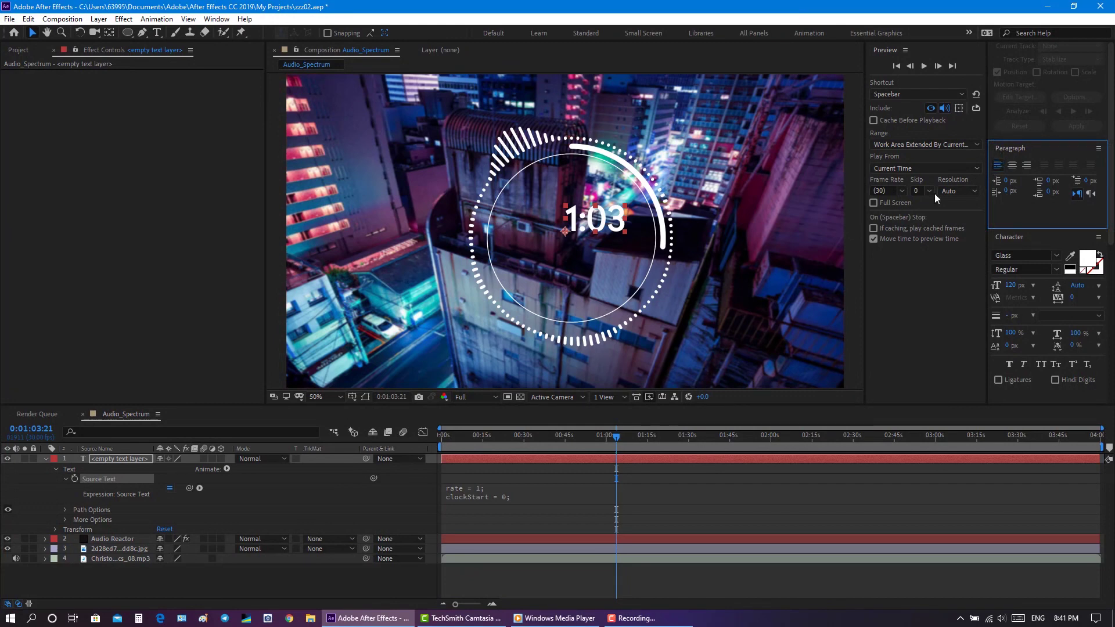
left_click_drag(604, 221, 581, 238)
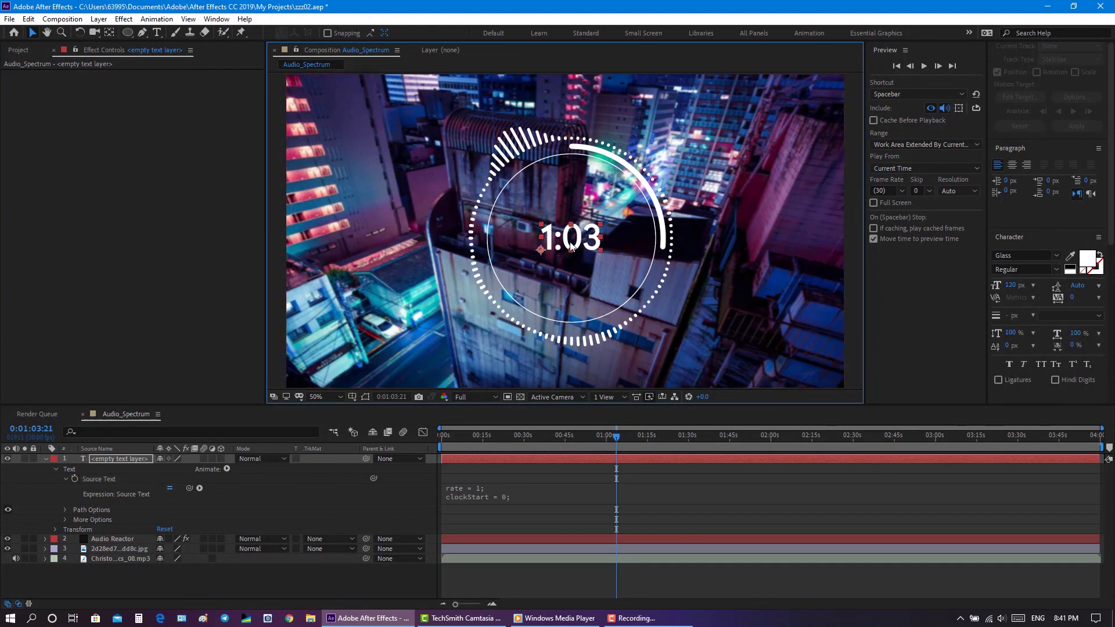
left_click_drag(577, 233, 577, 235)
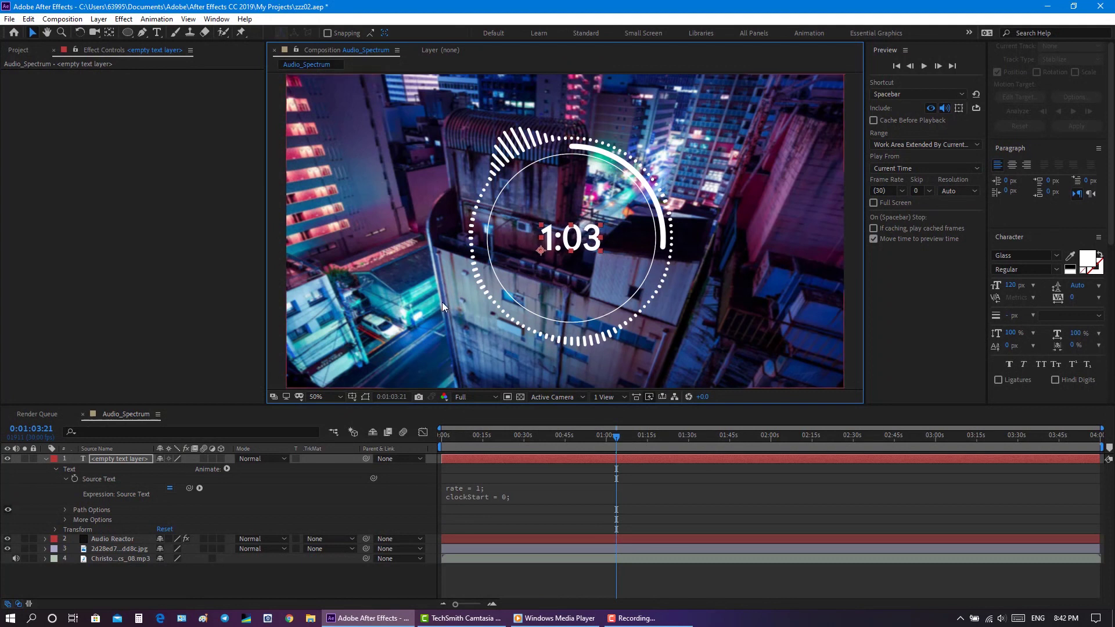
Collapse the text layer's properties and save the project
left_click(65, 478)
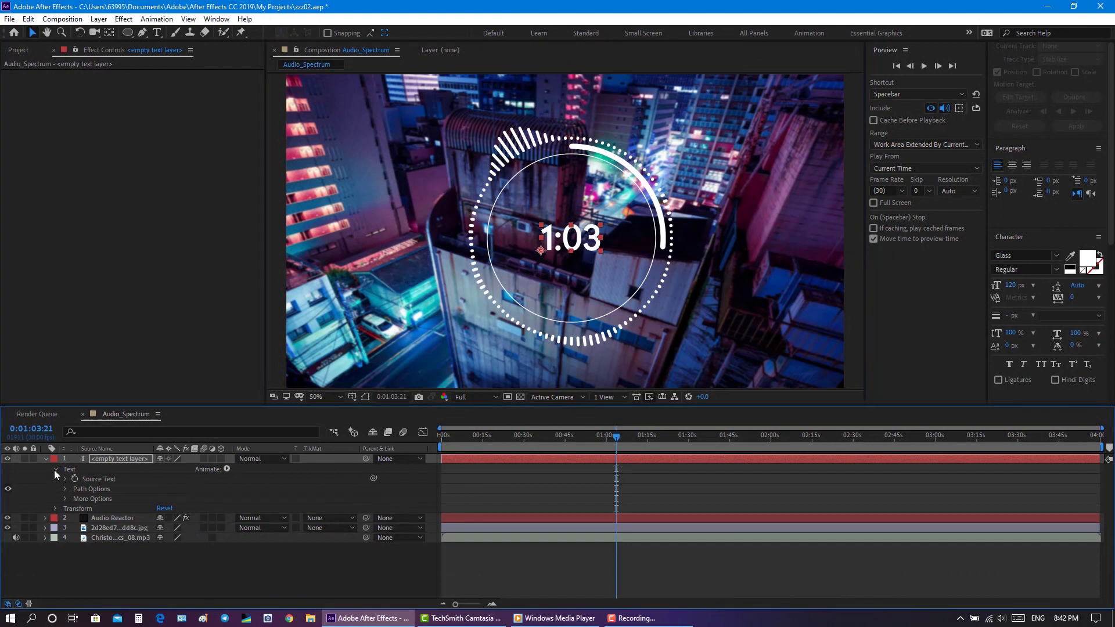
left_click(54, 469)
left_click(45, 458)
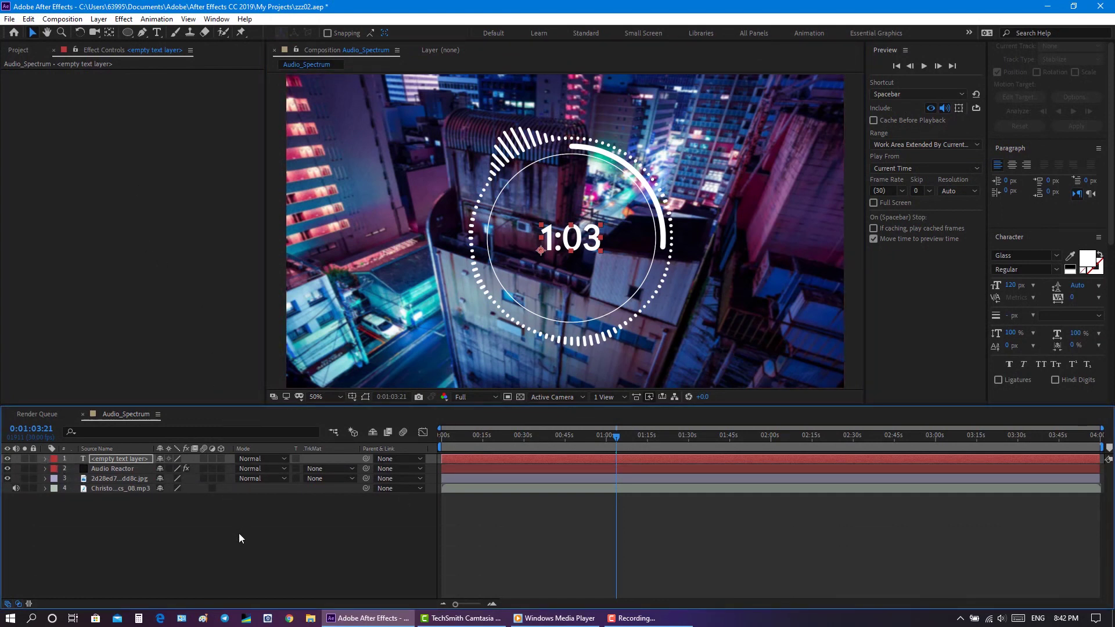
left_click(10, 19)
left_click(36, 127)
Rename the clock text layer as Time
right_click(121, 458)
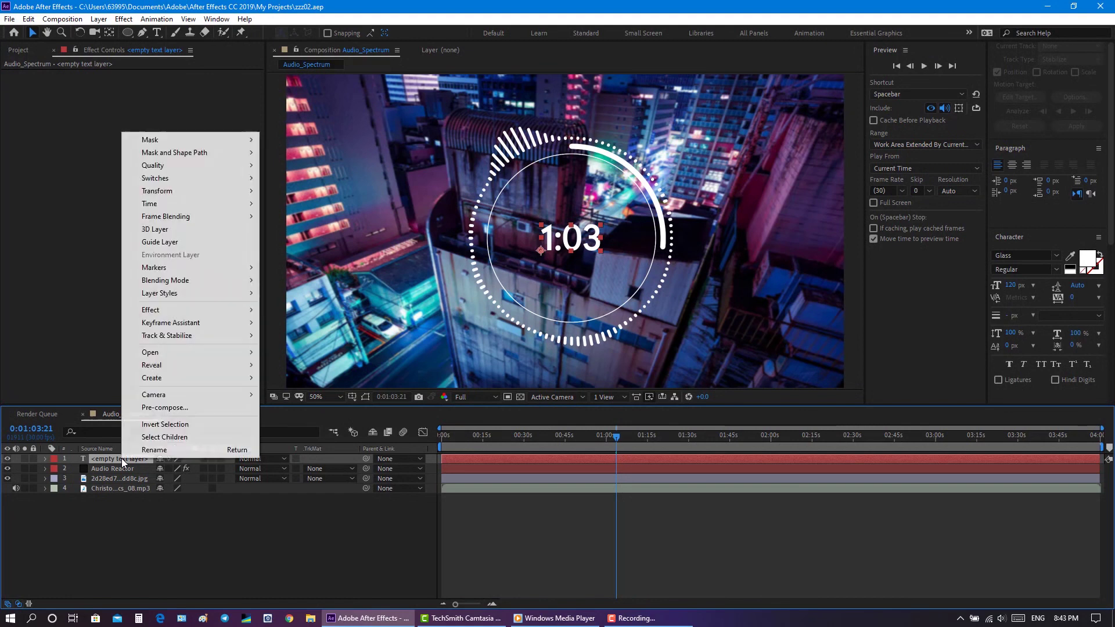
left_click(201, 452)
type("Time")
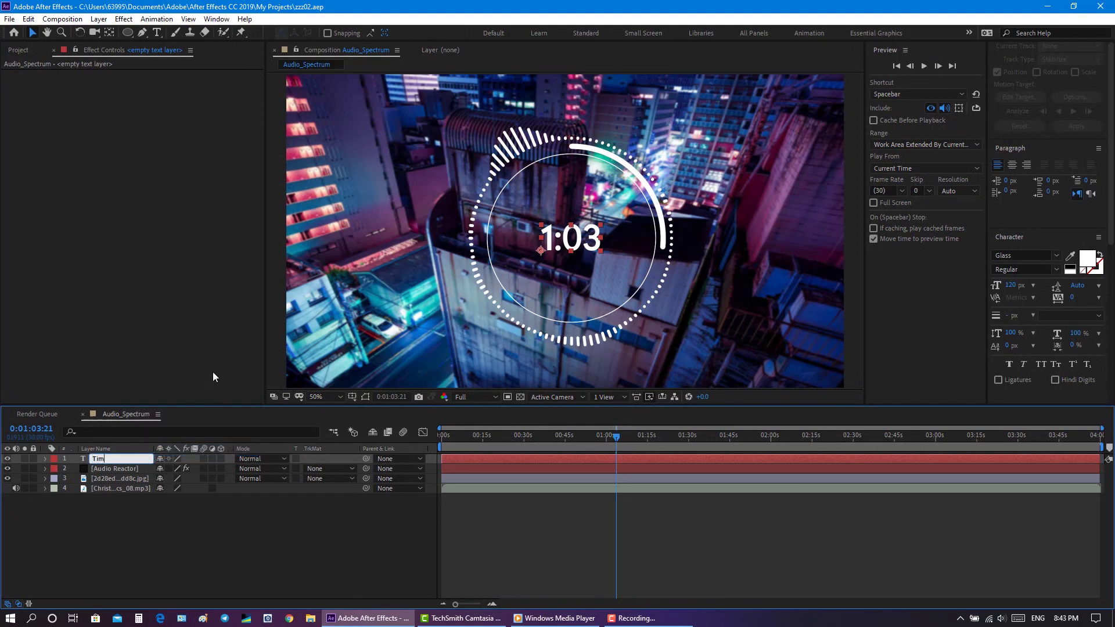
key("Return")
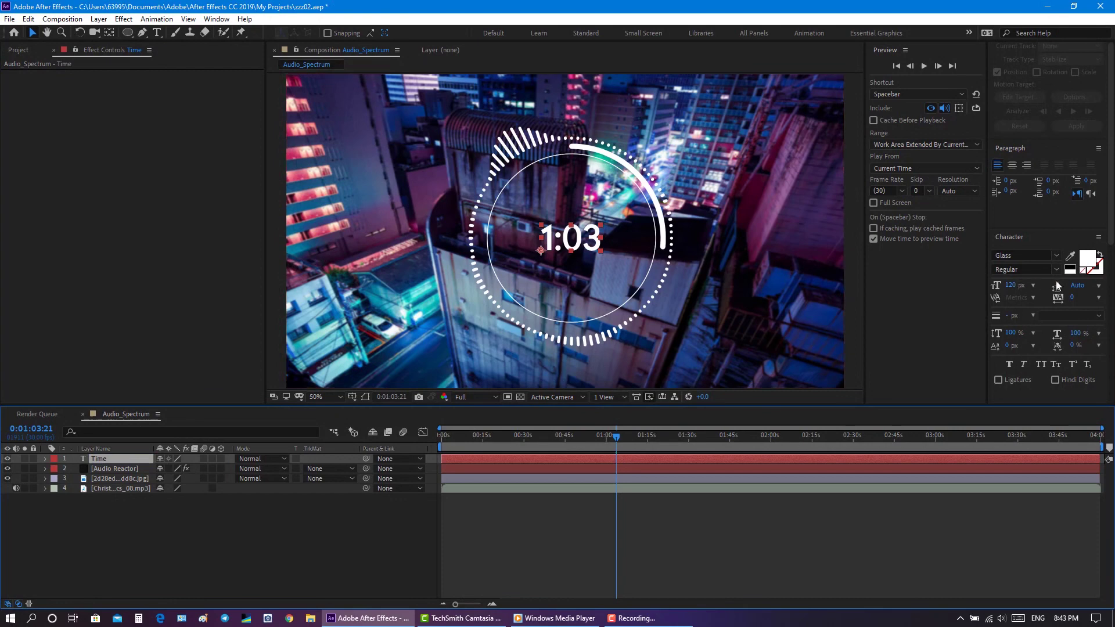
Check the Time layer's text colour without altering it, and save the project
left_click(1091, 262)
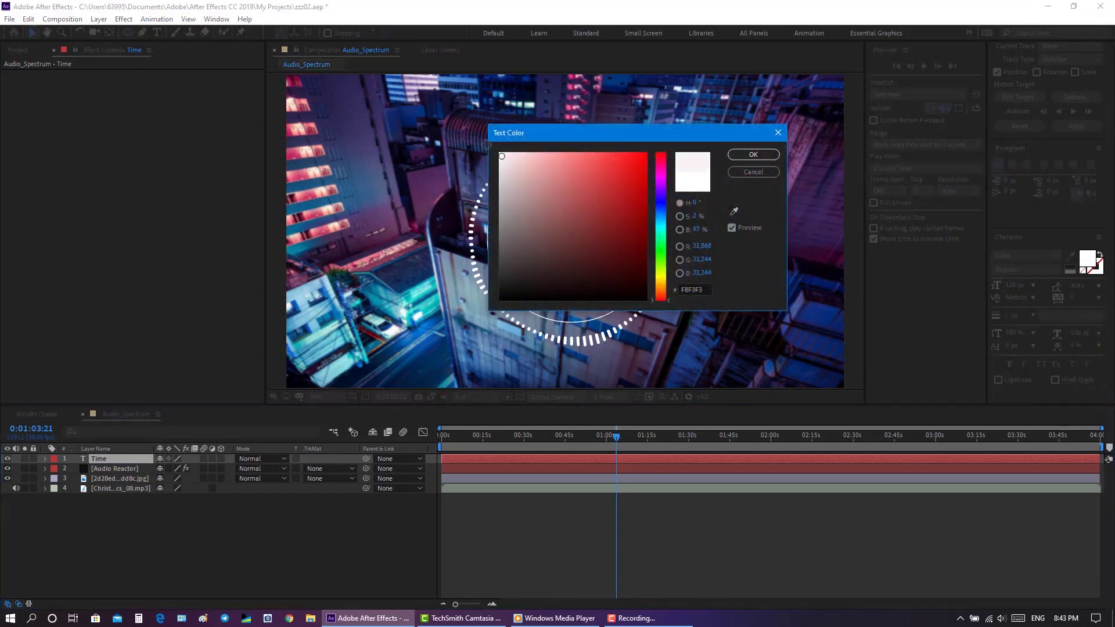
left_click(755, 162)
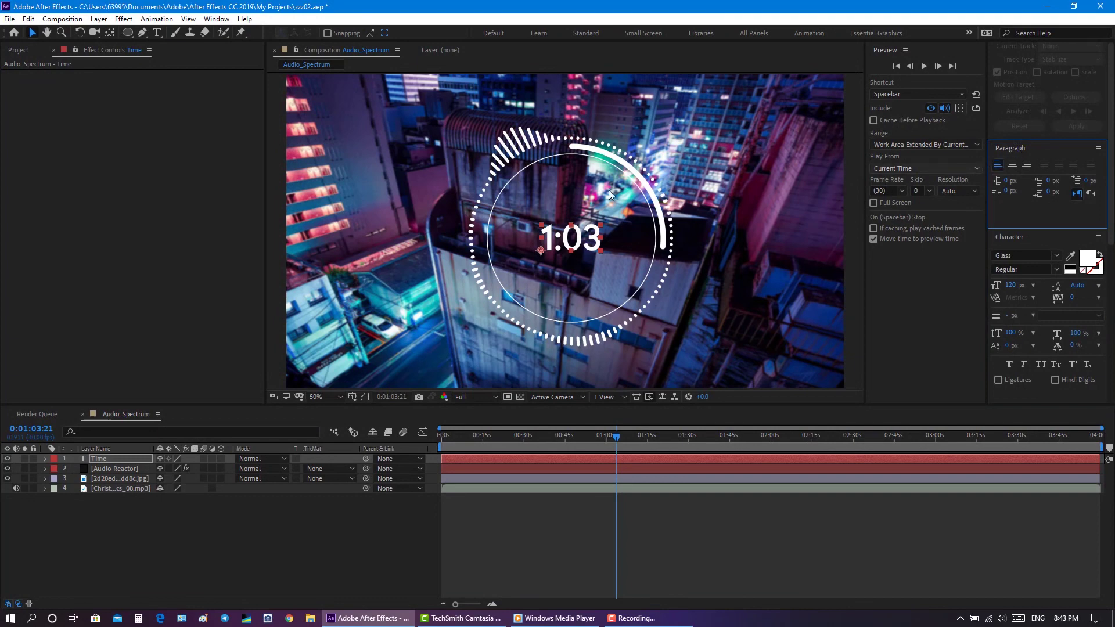
left_click(9, 20)
left_click(58, 124)
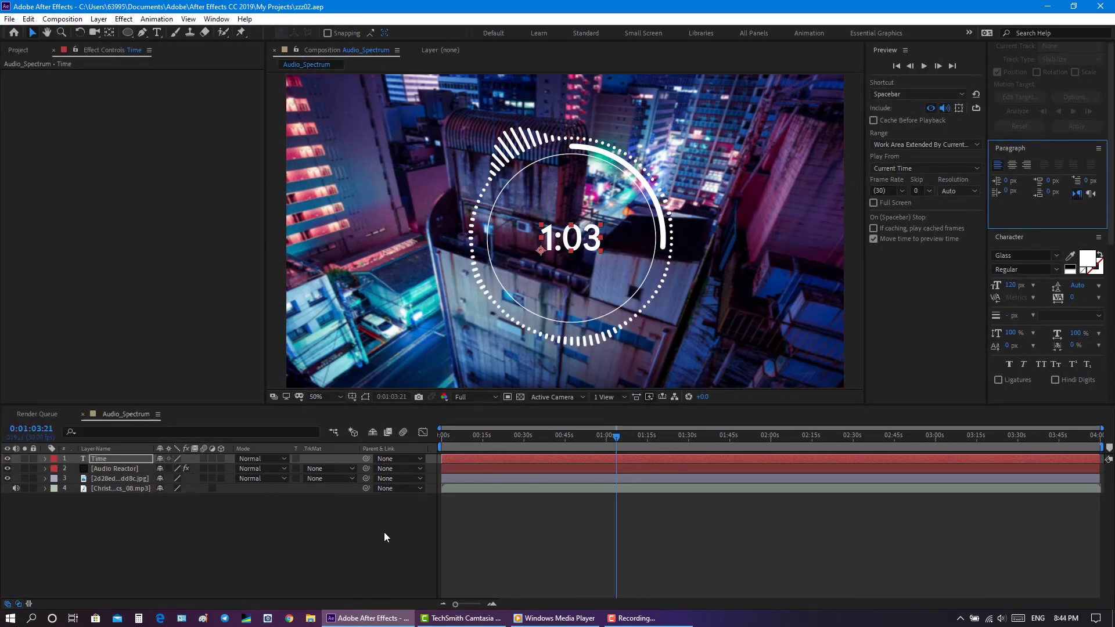
Pre-compose the Time and Audio Reactor layers together as Audio_Reactor, moving all attributes into the new composition, and save the project
left_click(117, 461)
left_click(118, 467, "shift")
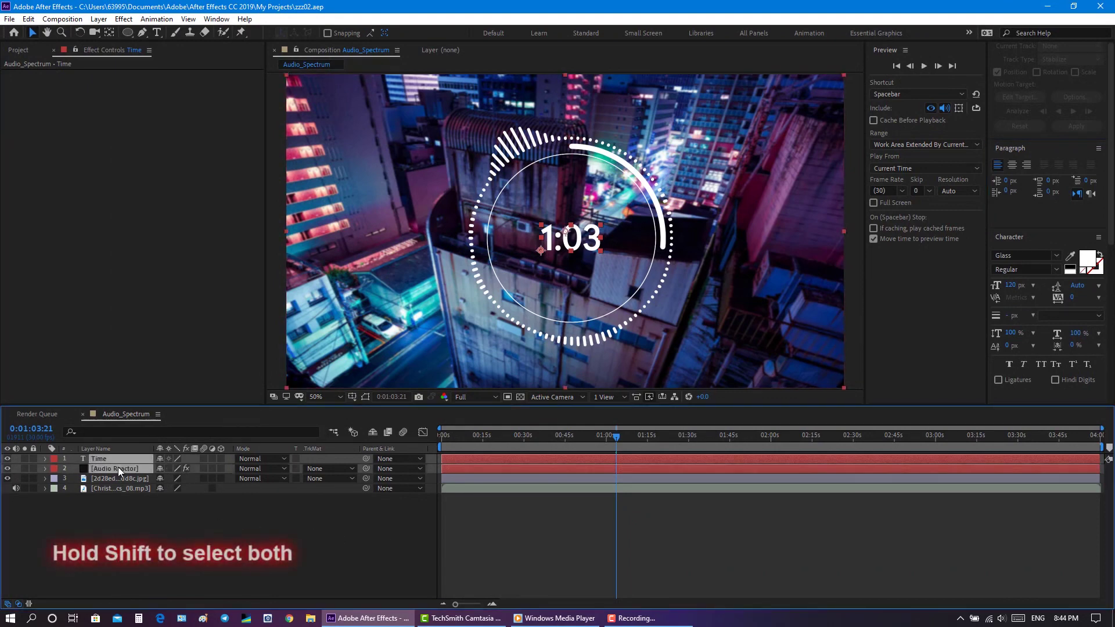
right_click(117, 467)
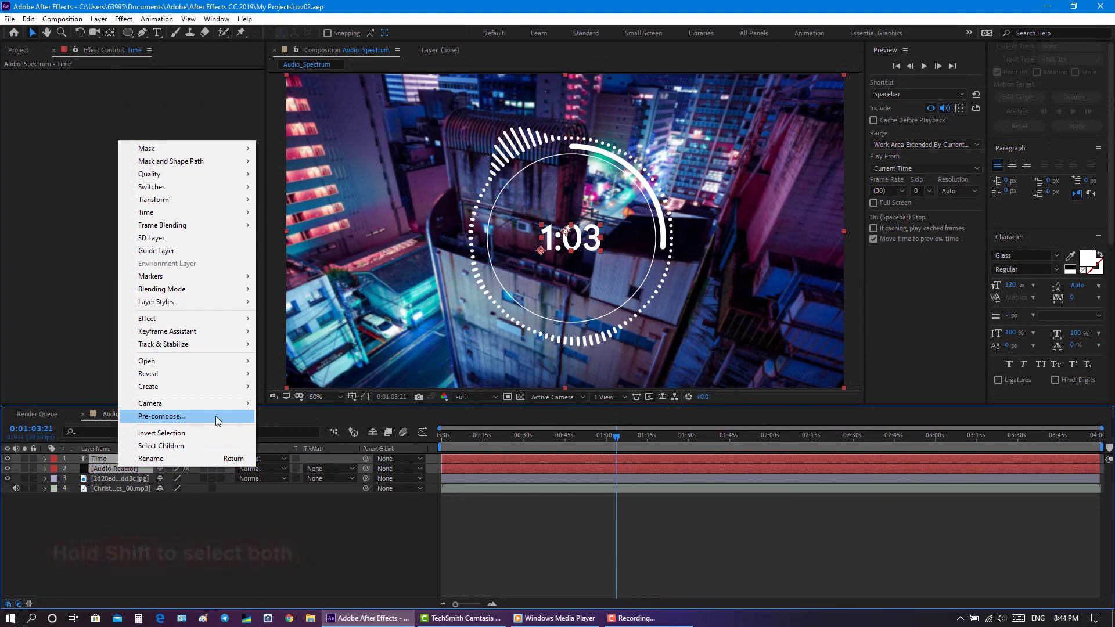
left_click(196, 416)
type("Au")
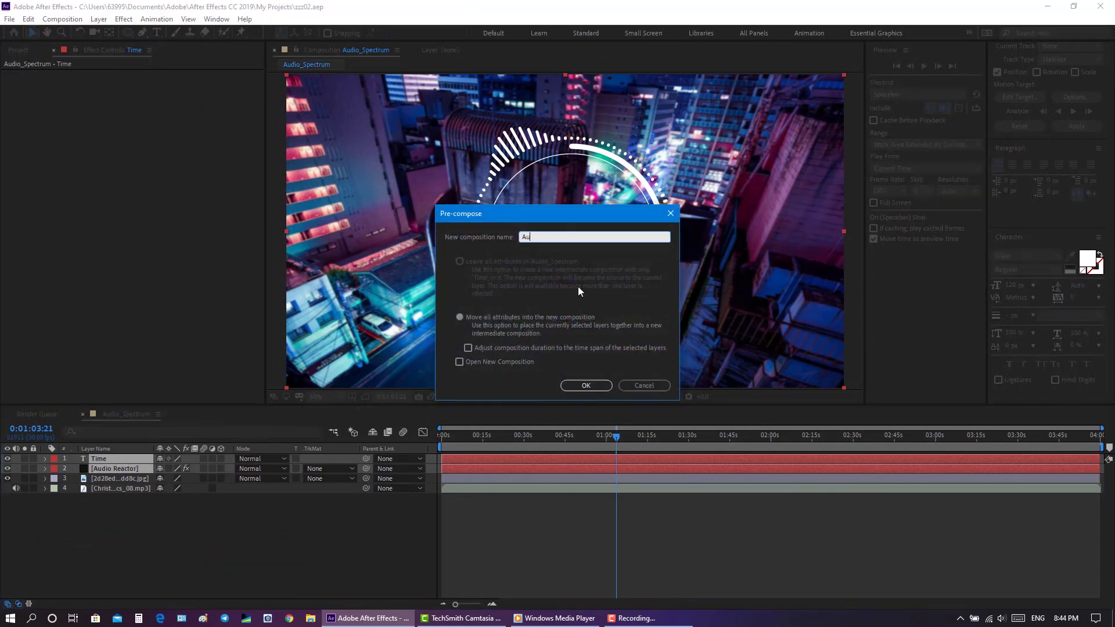
type("dio_Reactor")
left_click(586, 385)
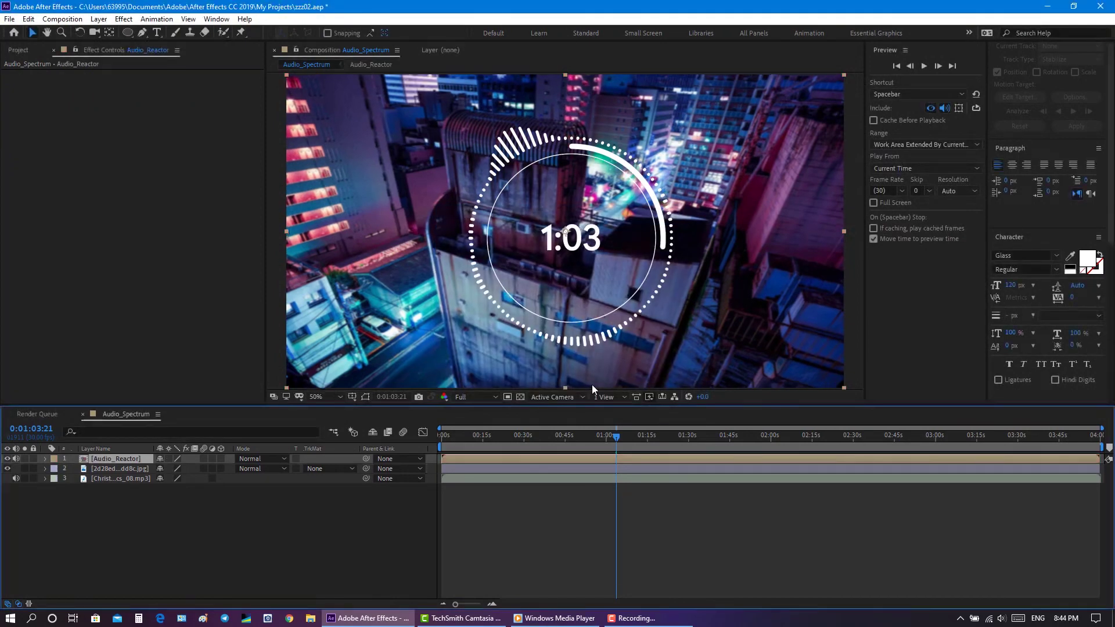
left_click(9, 18)
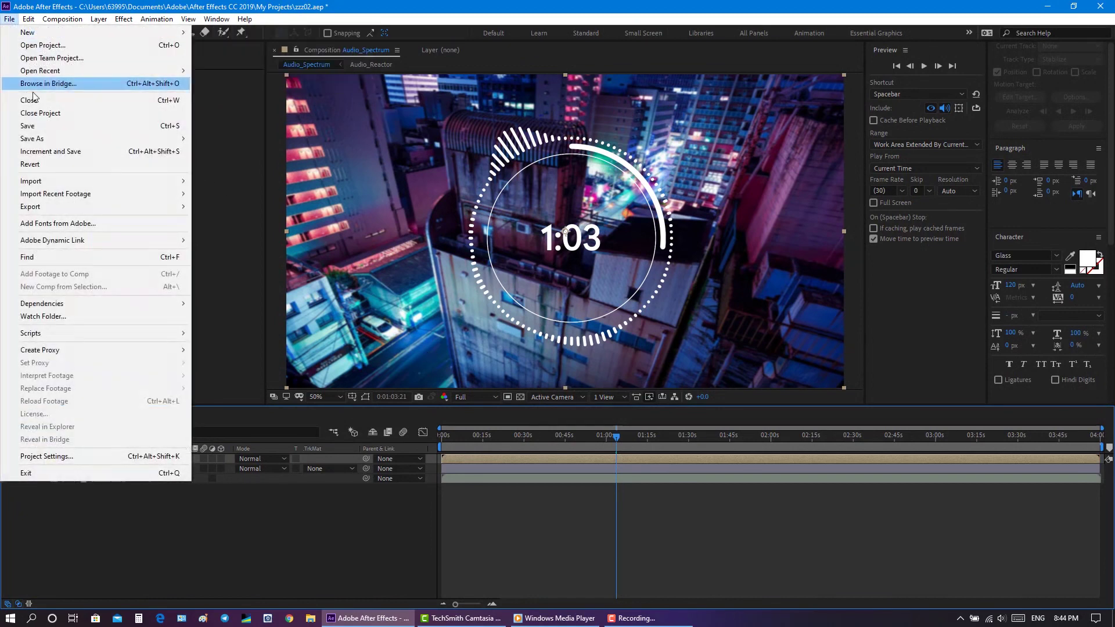
left_click(46, 129)
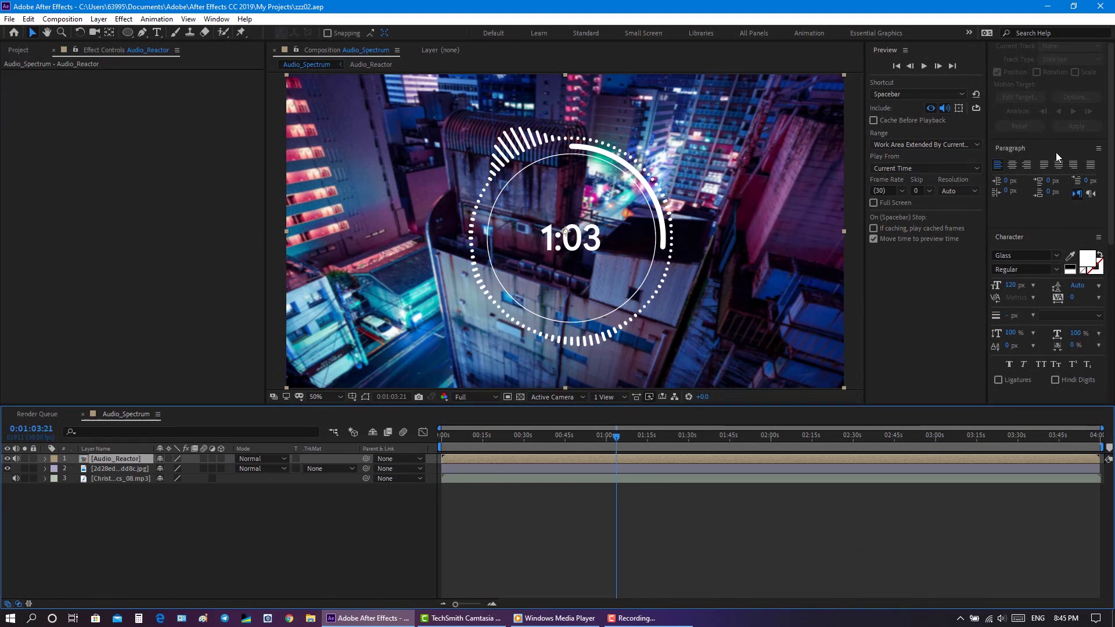
Find the 4-Color Gradient effect and apply it to the Audio_Reactor layer
left_click_drag(1111, 192, 1112, 112)
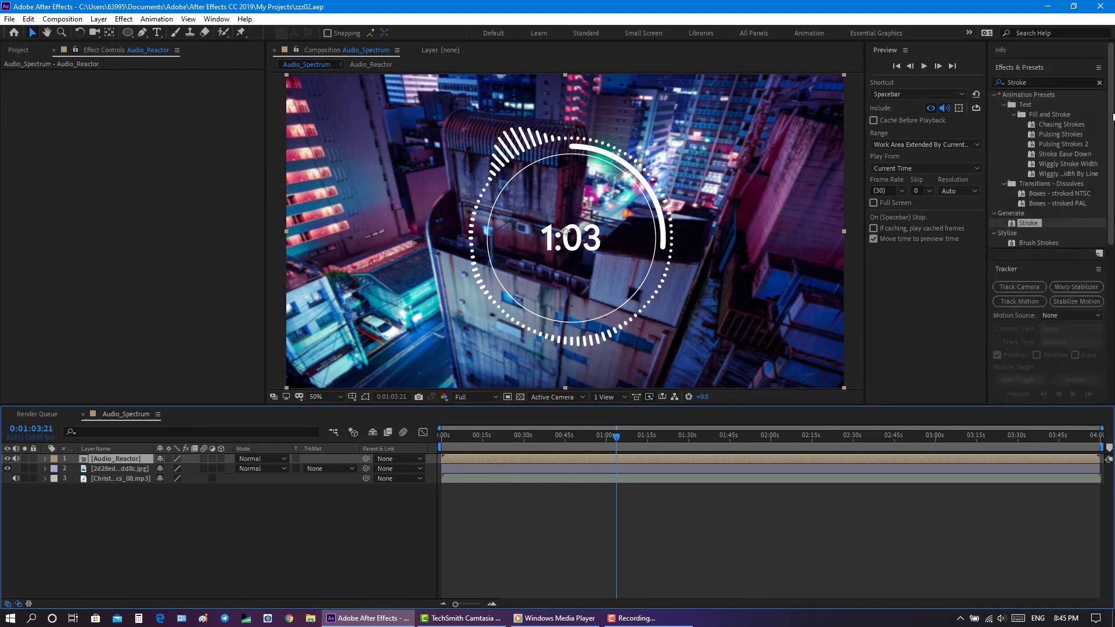
left_click(1051, 84)
double_click(1035, 85)
type("4")
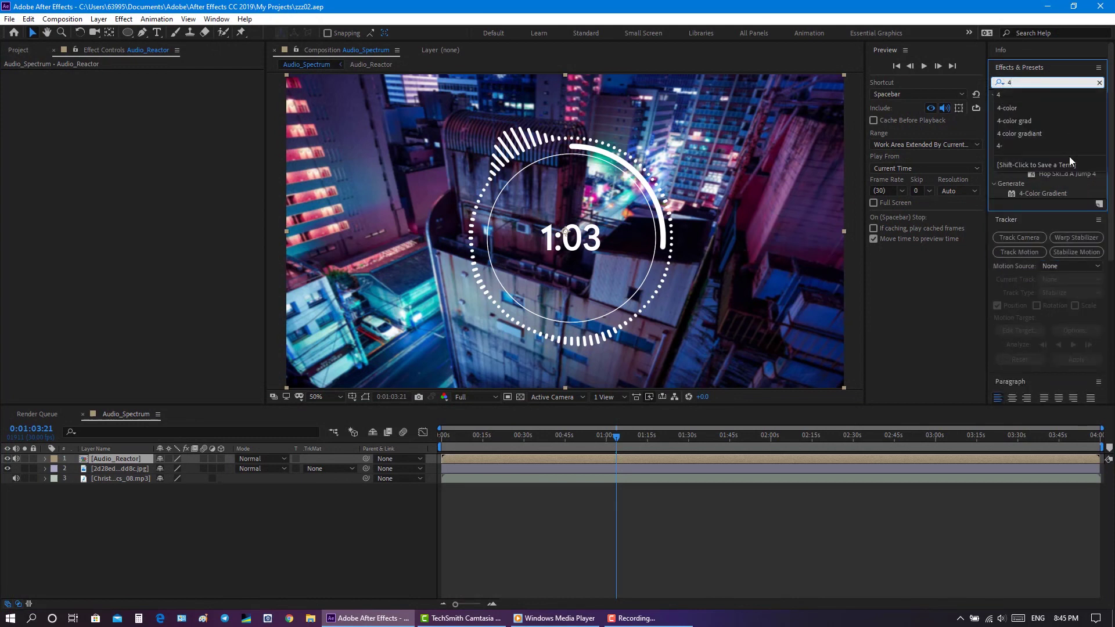
left_click(1060, 193)
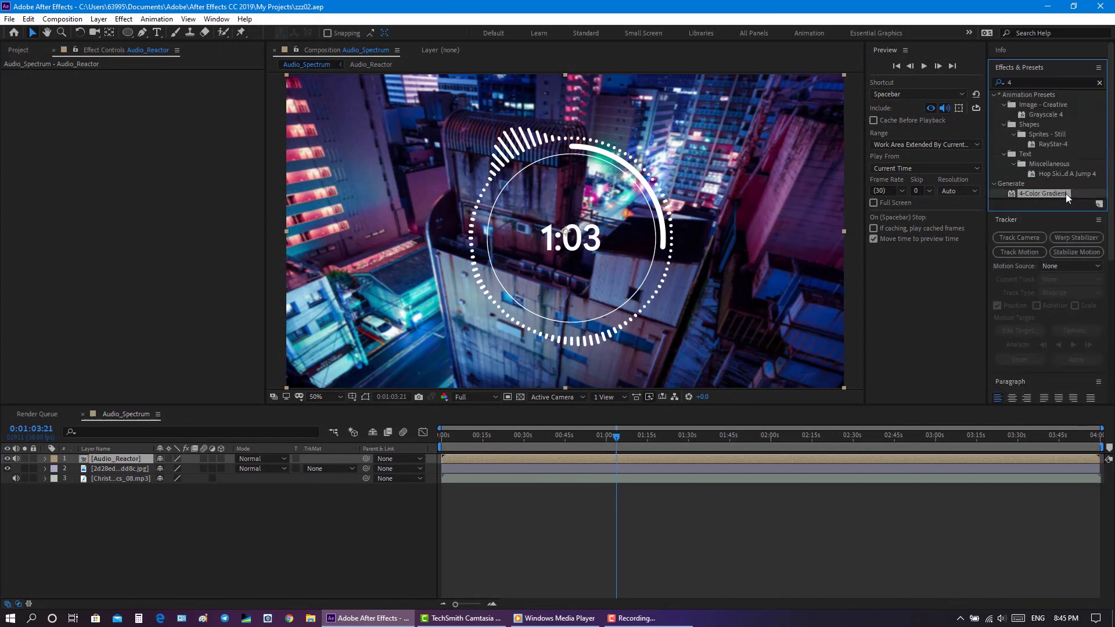
double_click(1061, 192)
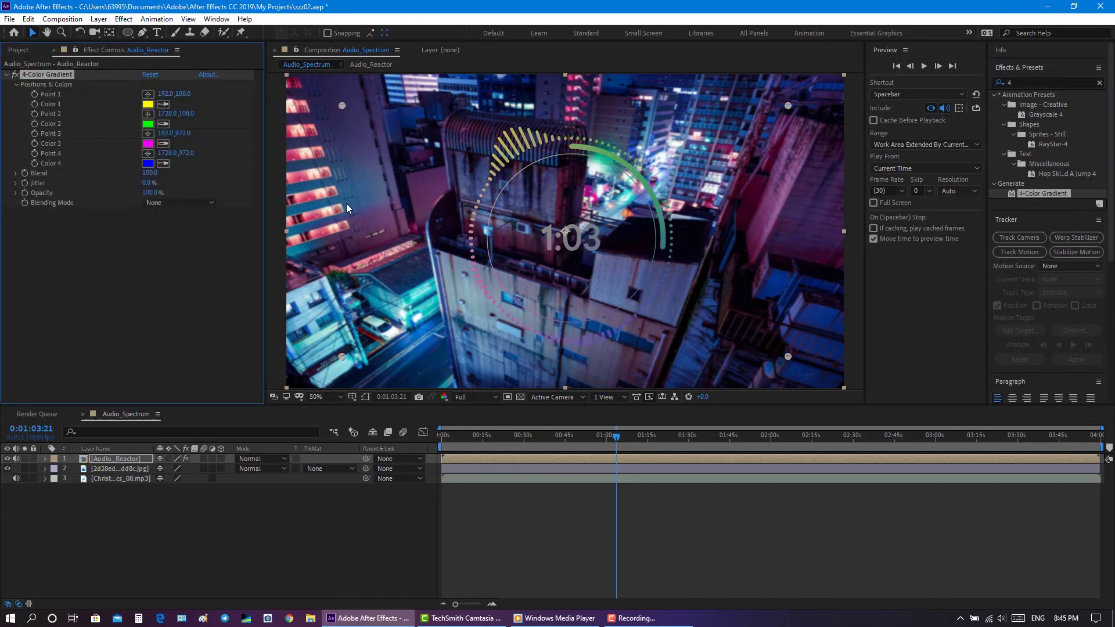
Set the gradient's Color 1 to pale yellow FFECA2 and move Point 1 just above the ring's tall bars, to about 832, 136
left_click(148, 104)
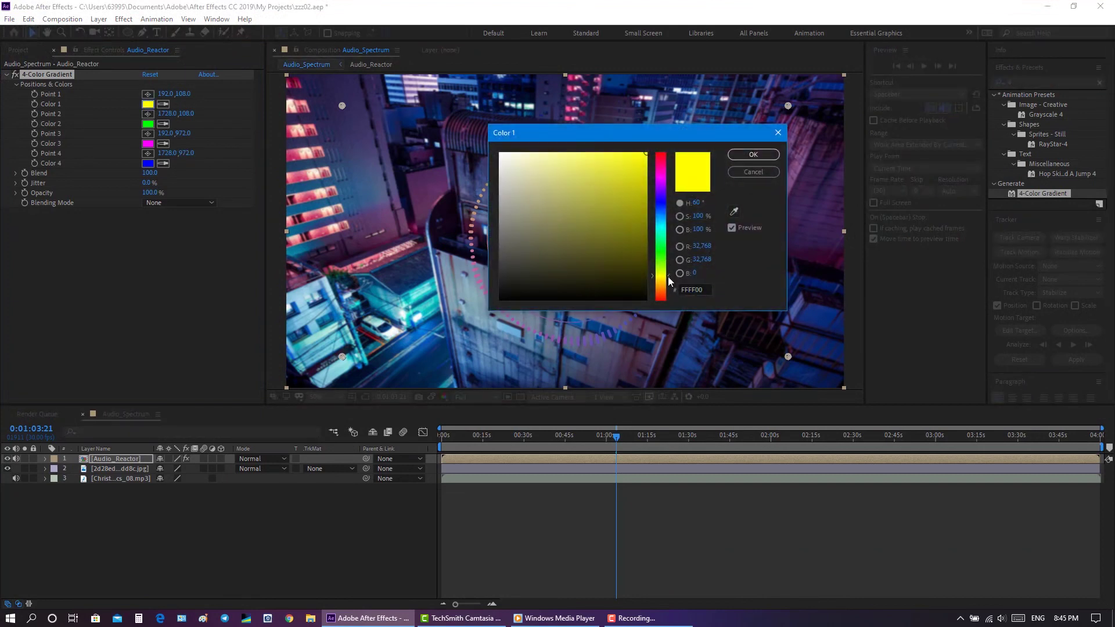
left_click_drag(668, 276, 668, 283)
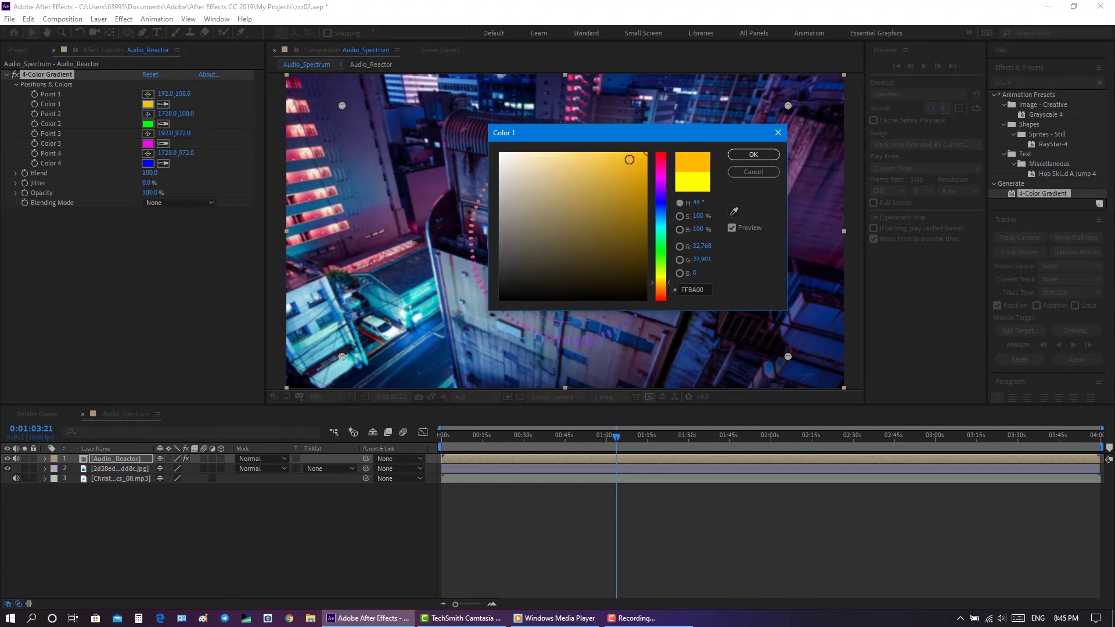
left_click_drag(602, 155, 597, 151)
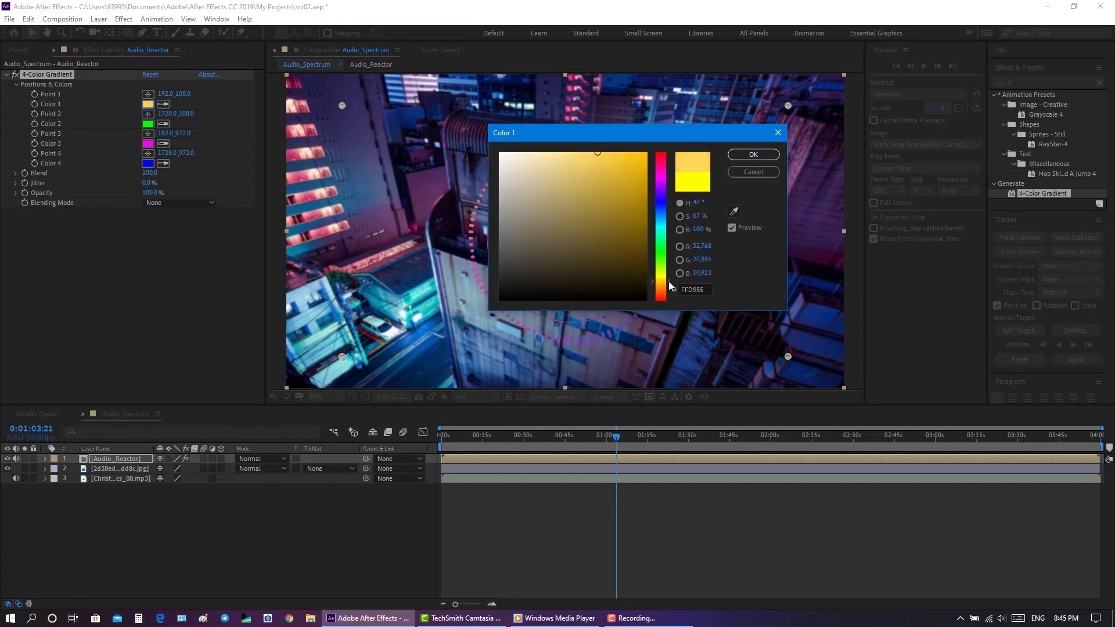
left_click(553, 150)
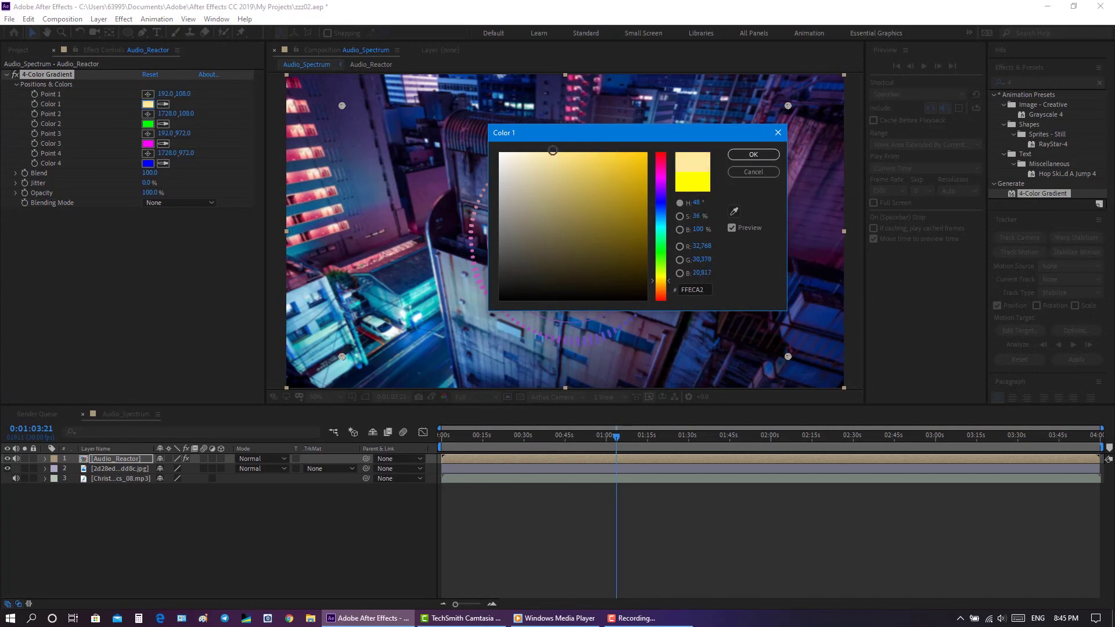
left_click(753, 155)
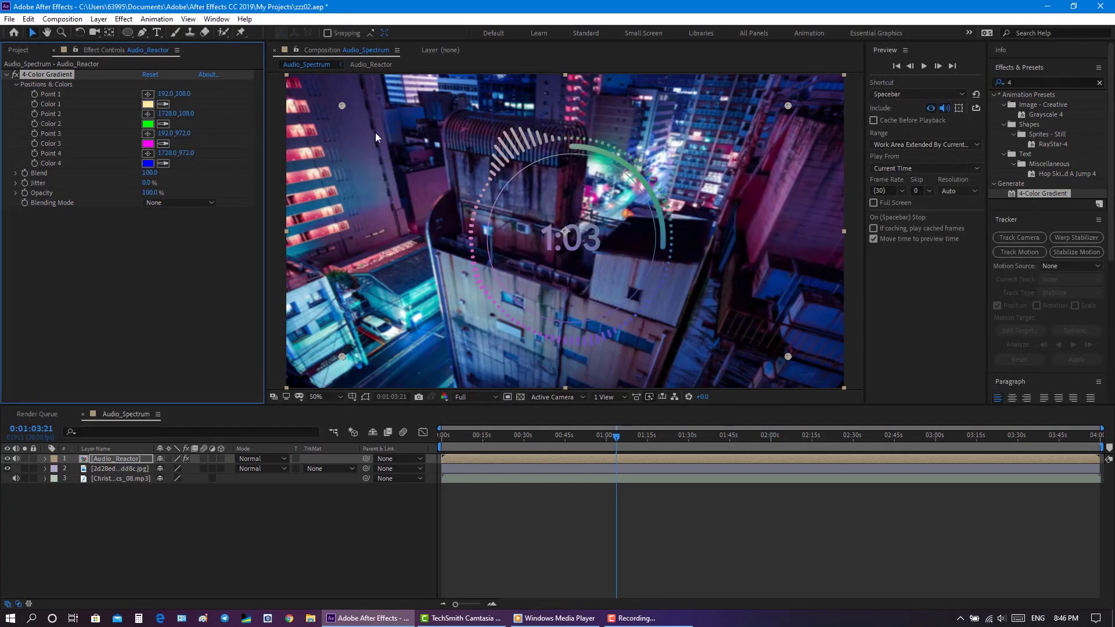
left_click_drag(342, 106, 529, 110)
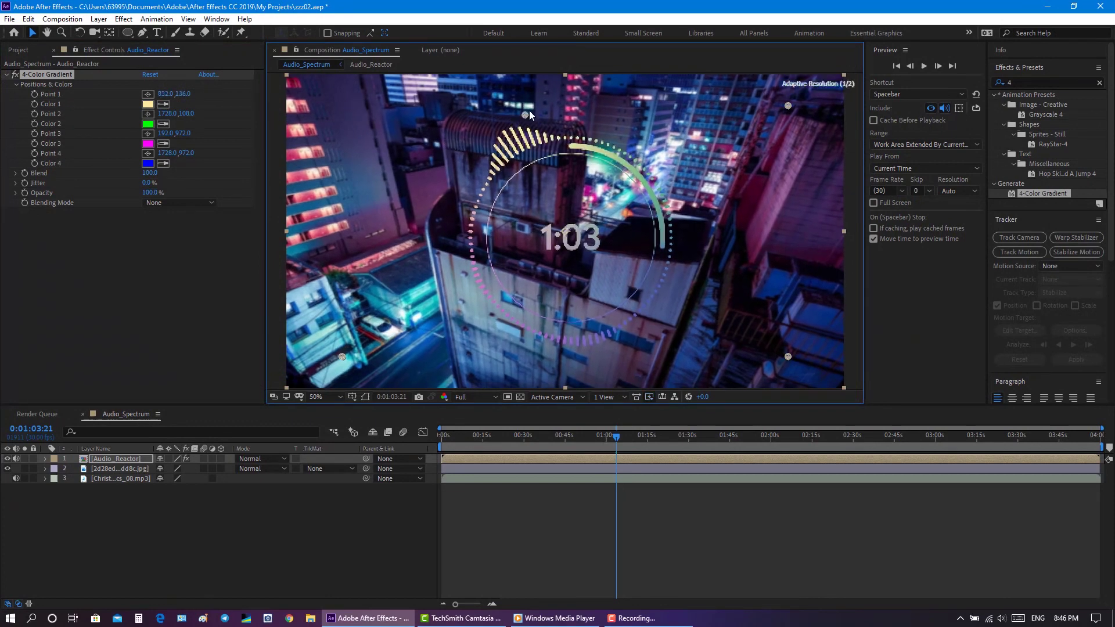
Try more saturated yellows, FFCC00 and FFF600, for the gradient's Color 1
left_click(152, 104)
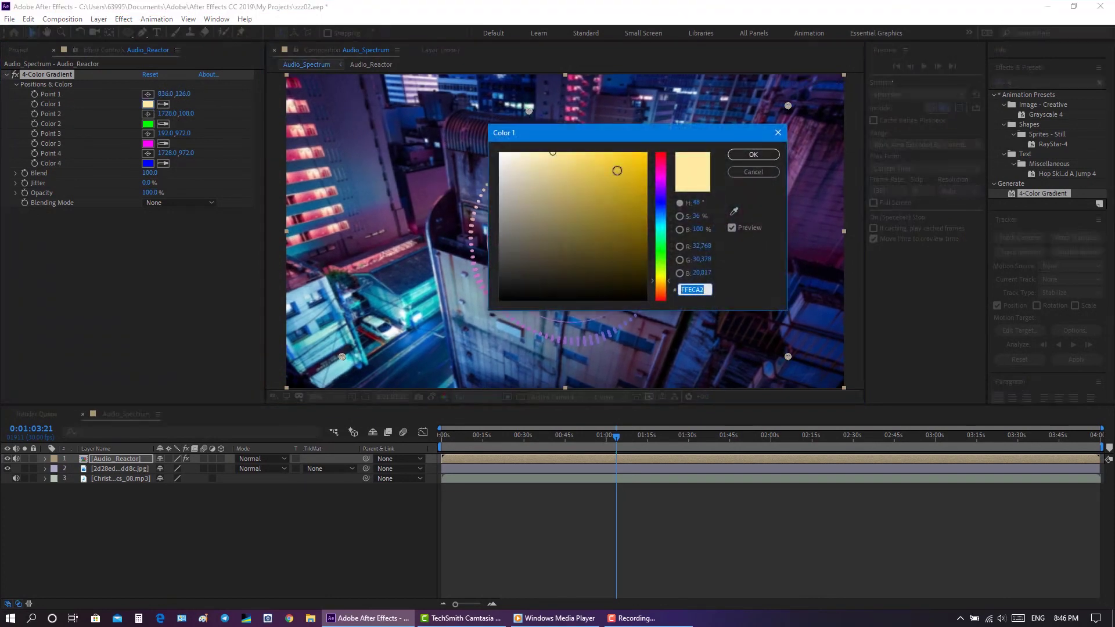
left_click_drag(617, 172, 676, 153)
left_click(752, 156)
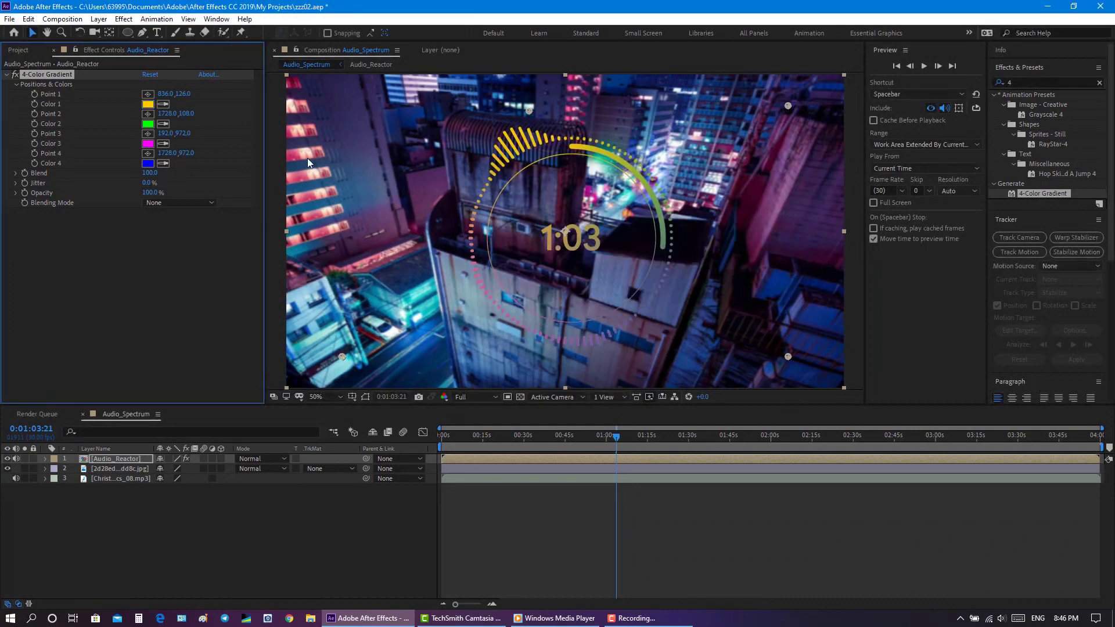
left_click(148, 105)
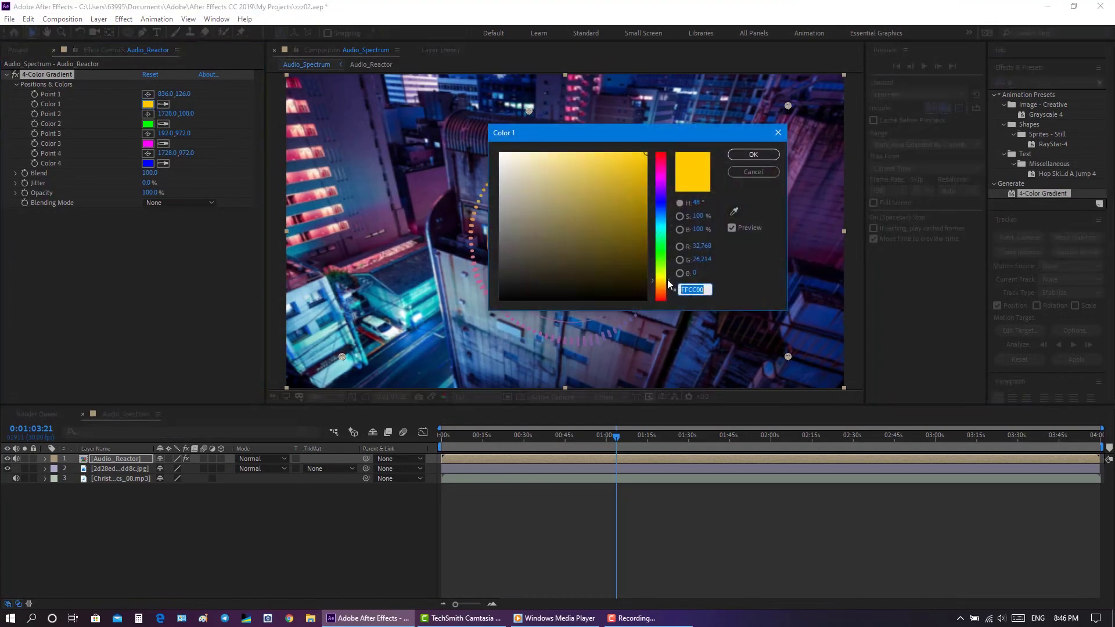
left_click_drag(668, 283, 668, 280)
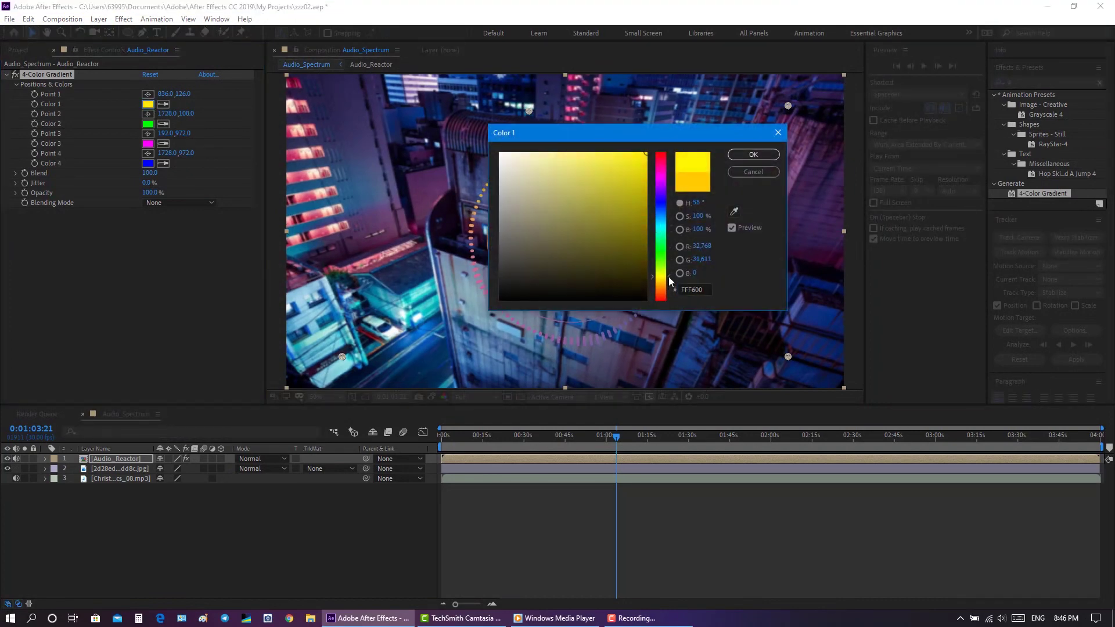
left_click(753, 154)
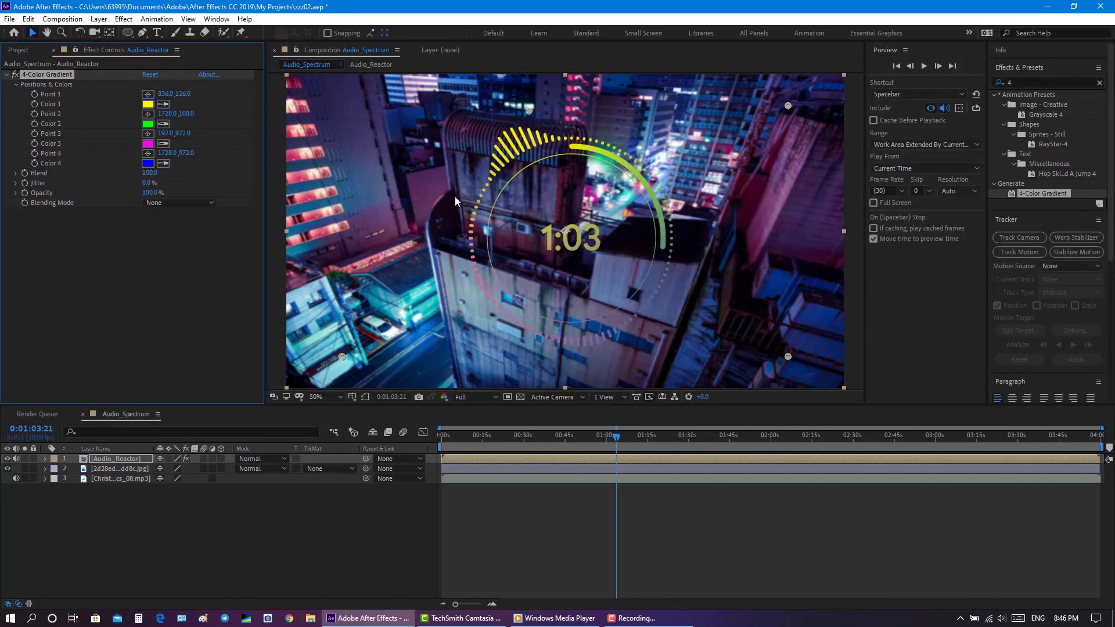
Set the gradient's Color 1 to a slightly softened golden yellow with a warmer, more orange hue
left_click(148, 105)
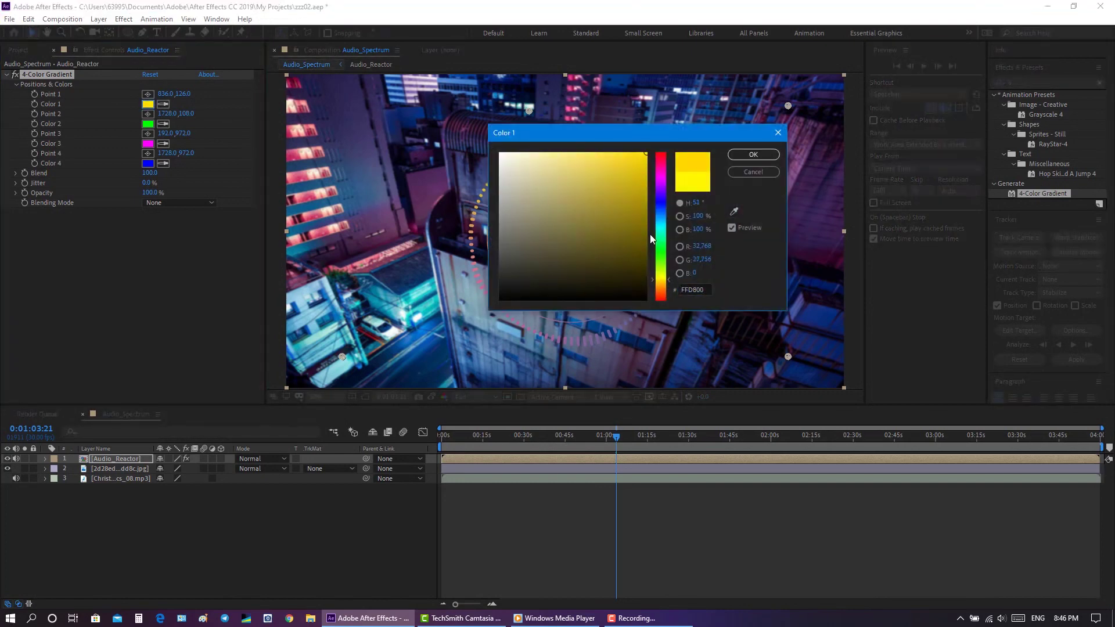
left_click(638, 153)
left_click(753, 156)
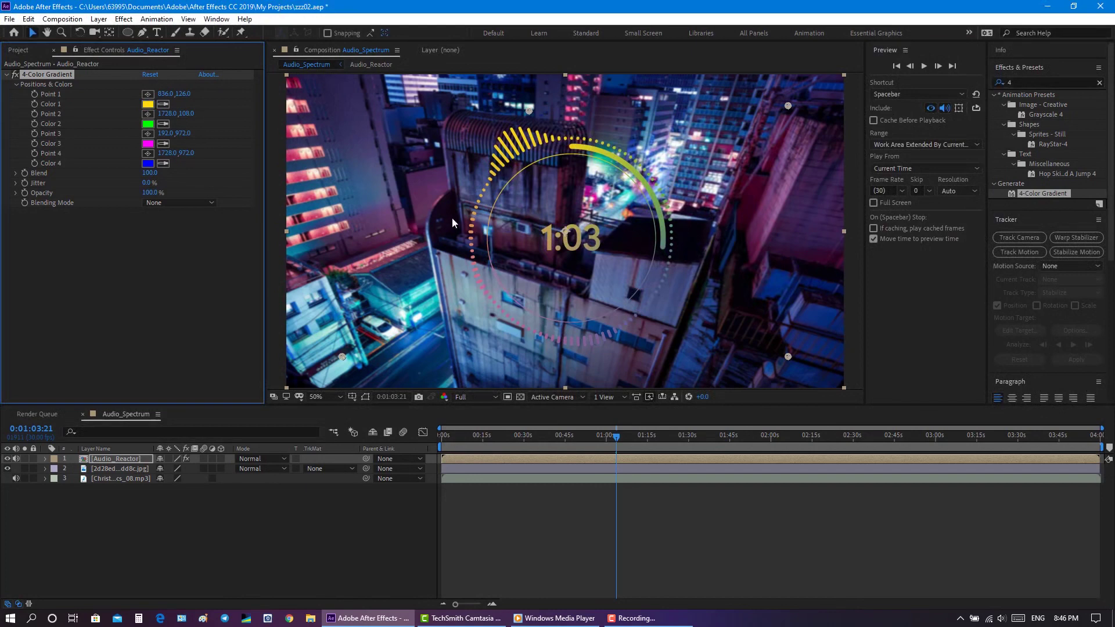
left_click(148, 105)
left_click_drag(628, 155, 628, 147)
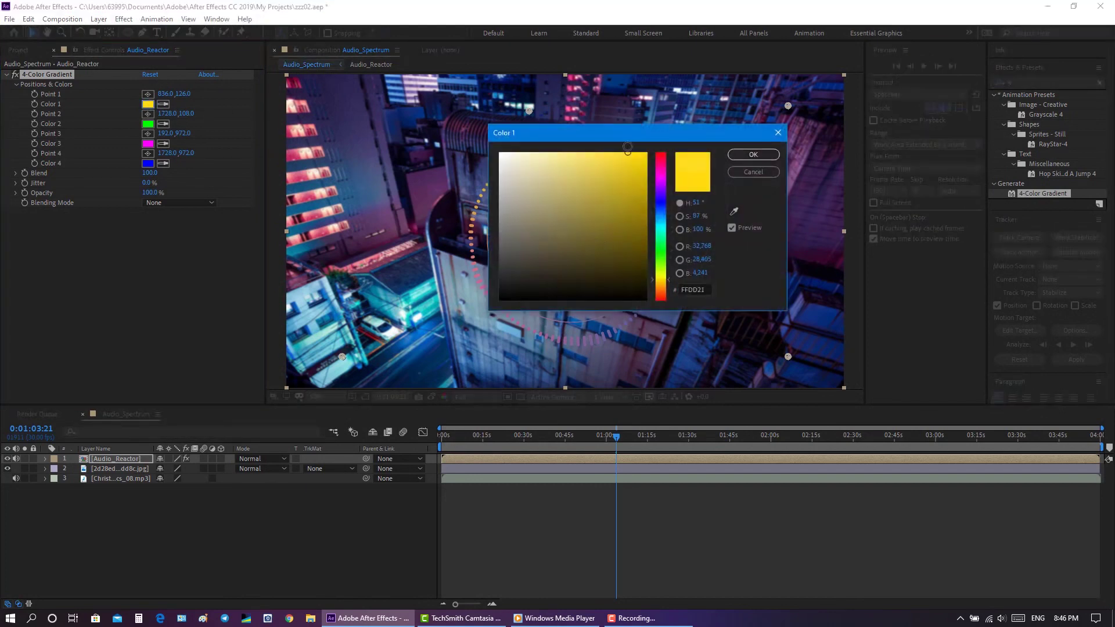
left_click_drag(670, 280, 670, 282)
left_click(752, 155)
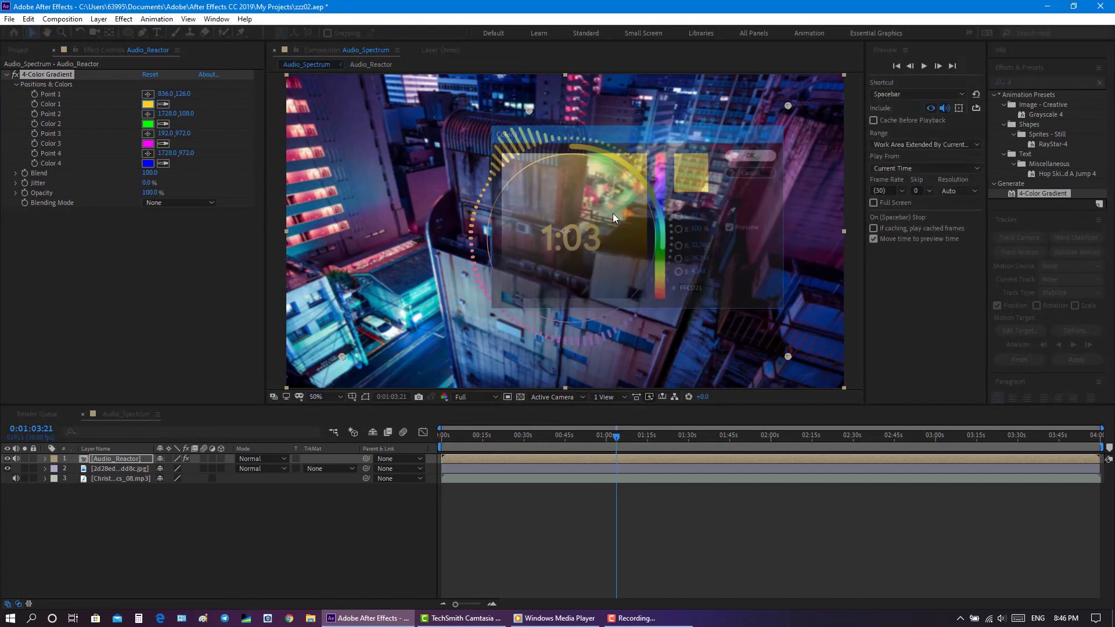
Set the gradient's Color 2 to bright green 2EFF5F and move Point 2 beside the ring's upper-right edge, to about 1390, 416
left_click(148, 123)
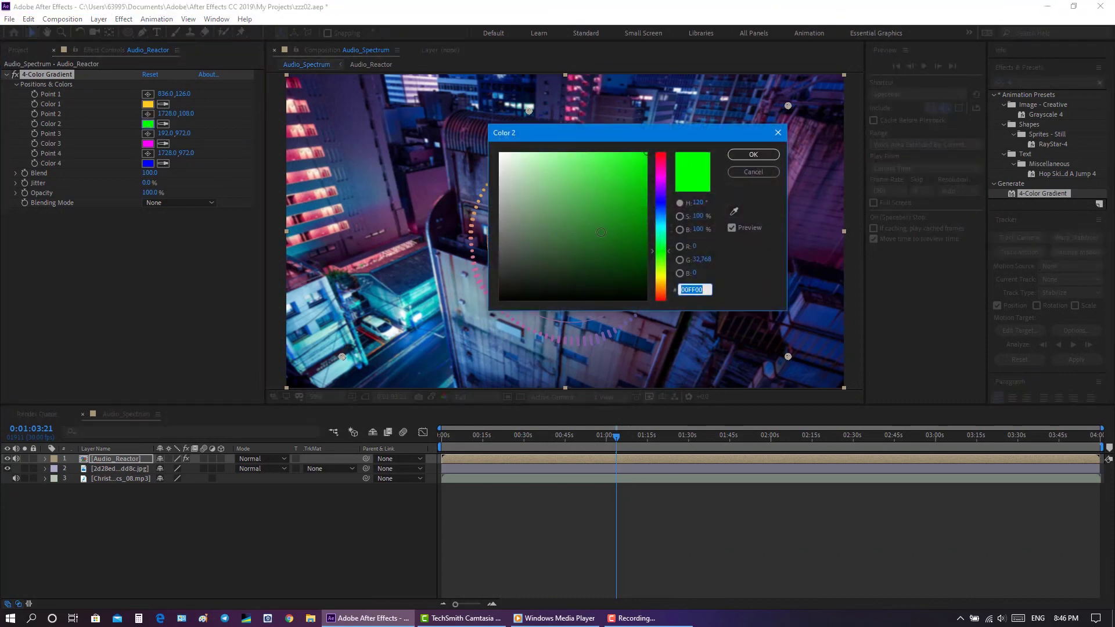
left_click_drag(670, 253, 670, 249)
left_click_drag(670, 249, 670, 245)
left_click_drag(632, 155, 620, 150)
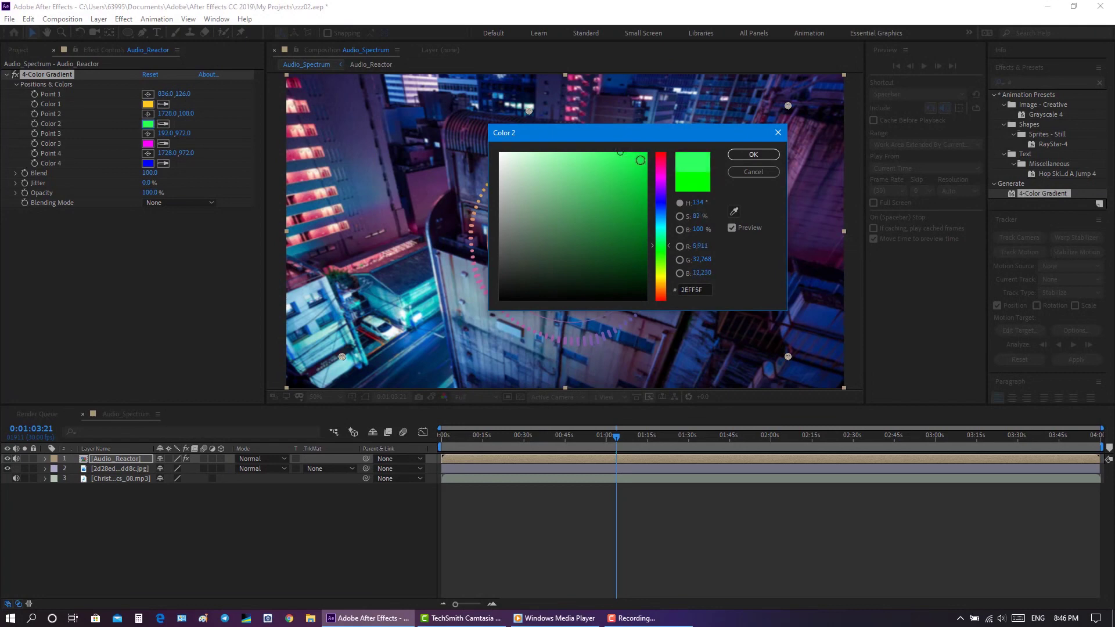
left_click(753, 154)
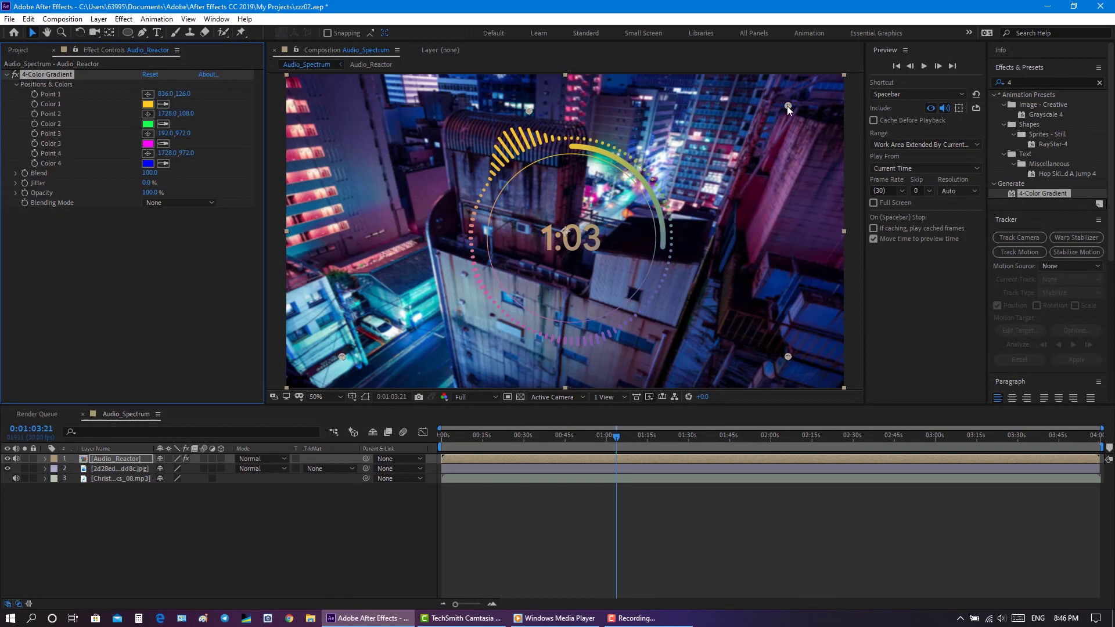
left_click_drag(788, 106, 690, 196)
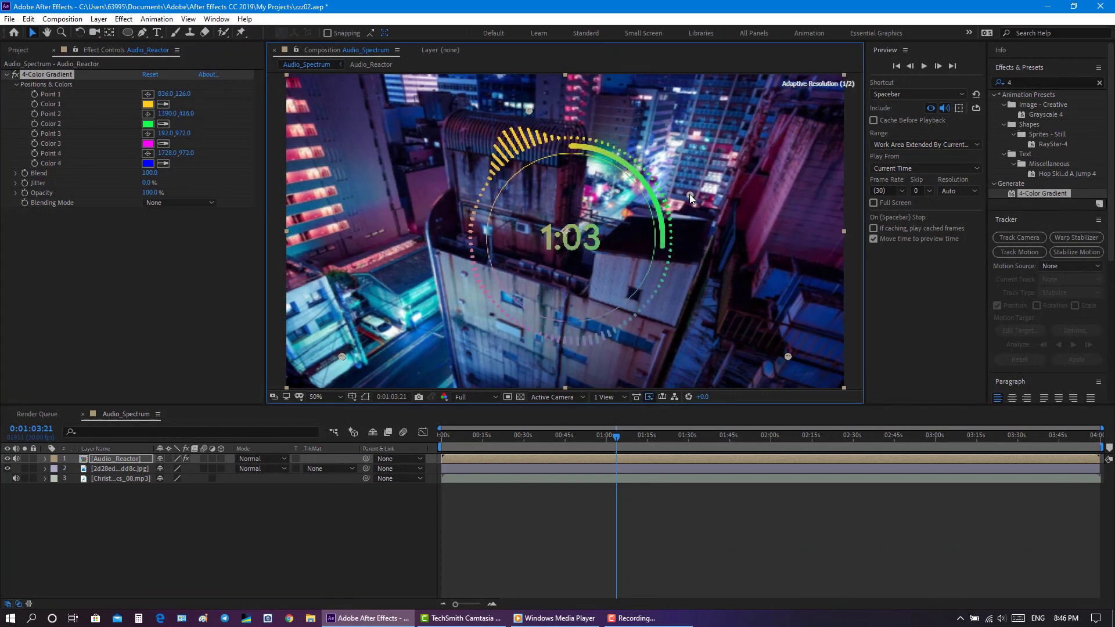
Set the gradient's Color 3 to magenta FF13E6 and move Point 3 near the ring's lower-left edge, to about 602, 814
left_click(149, 144)
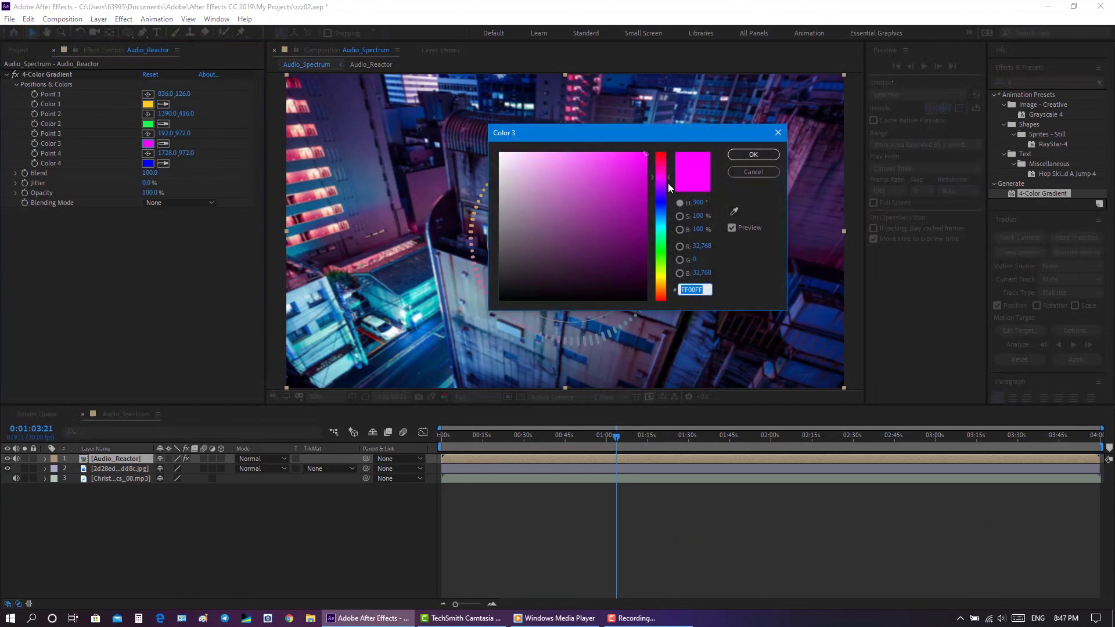
left_click_drag(668, 178, 668, 175)
left_click(636, 152)
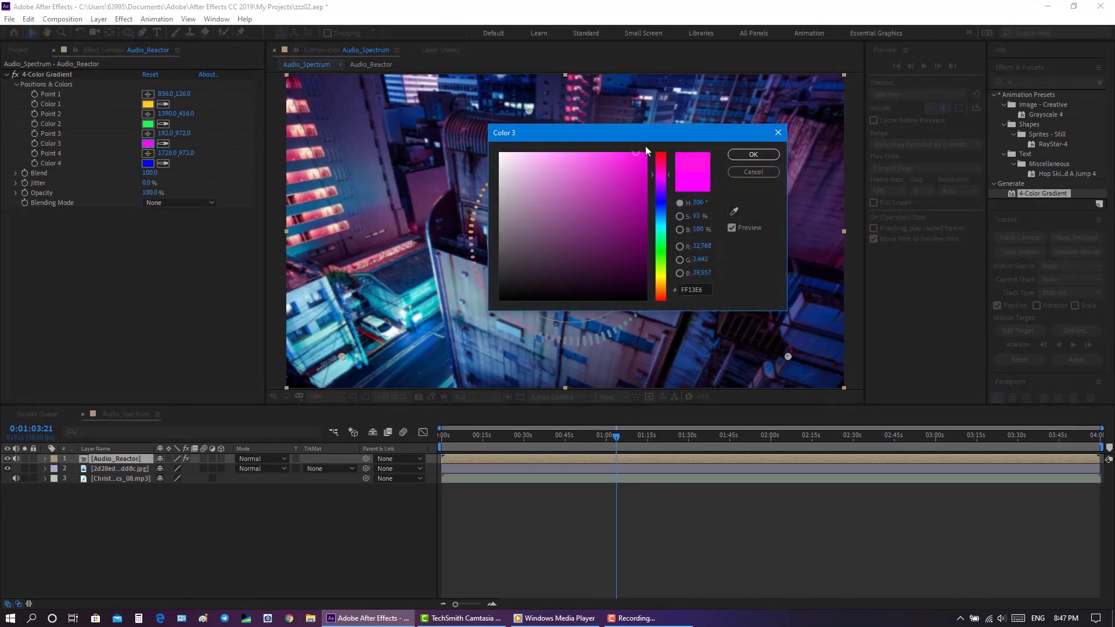
left_click(753, 154)
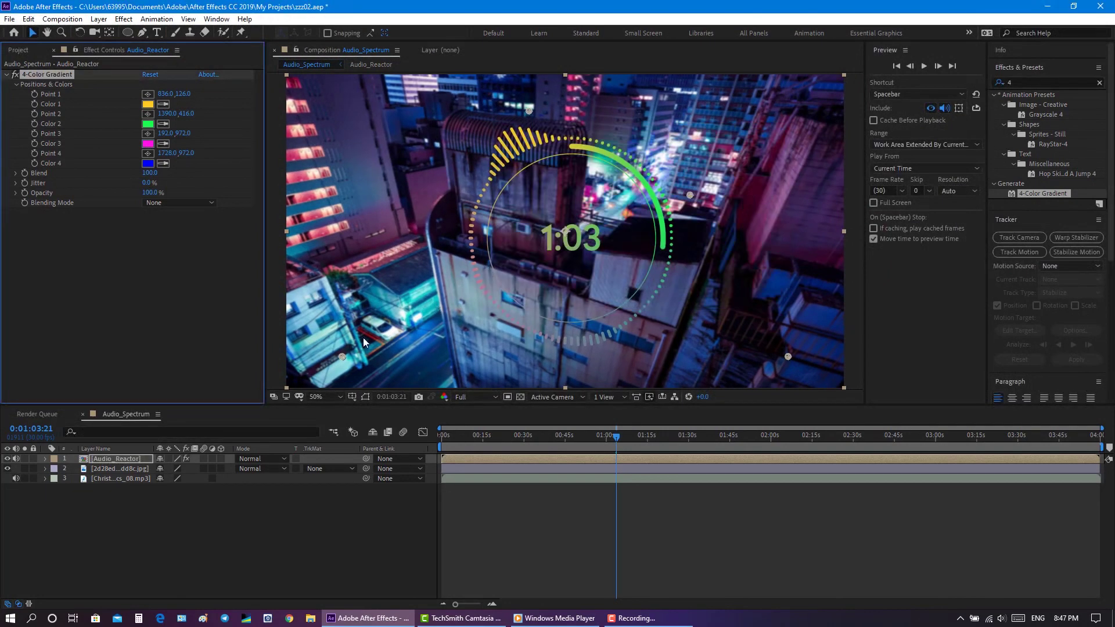
left_click_drag(342, 355, 466, 308)
Set the gradient's Color 4 to cyan 00F6FF and move Point 4 near the ring's lower-right edge, to about 1312, 854
left_click(148, 163)
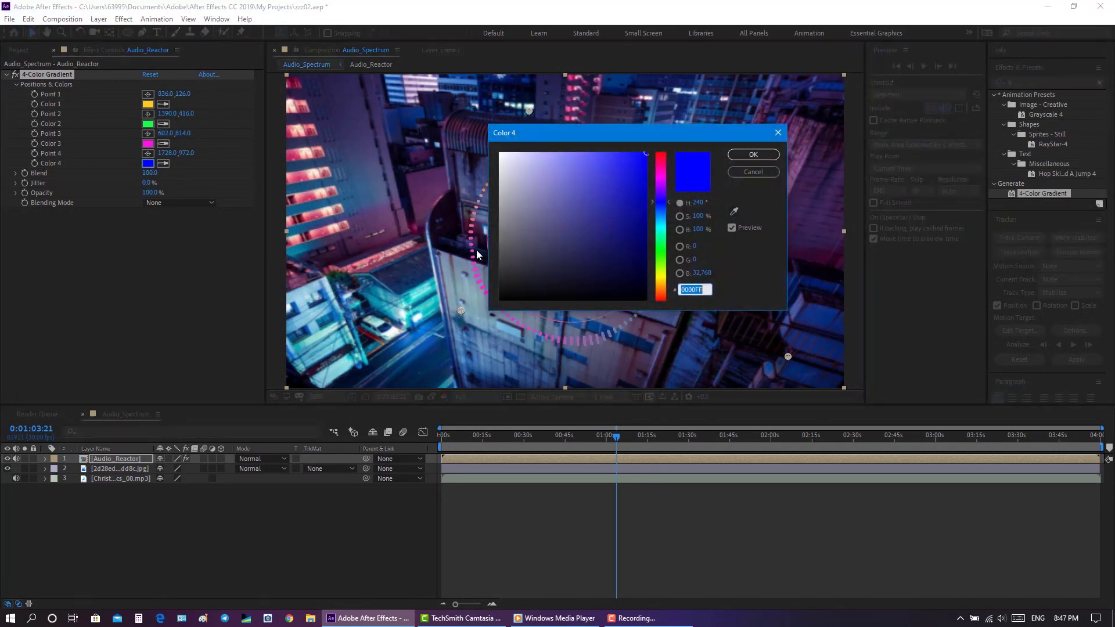
left_click(671, 206)
left_click_drag(668, 203, 670, 225)
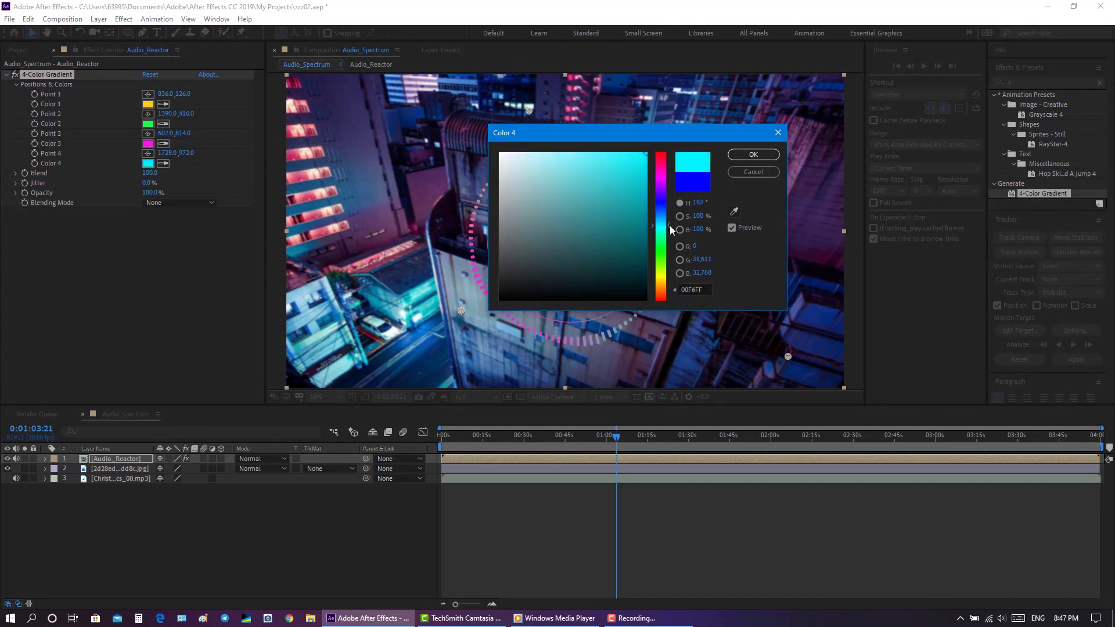
left_click(749, 154)
left_click_drag(787, 356, 666, 321)
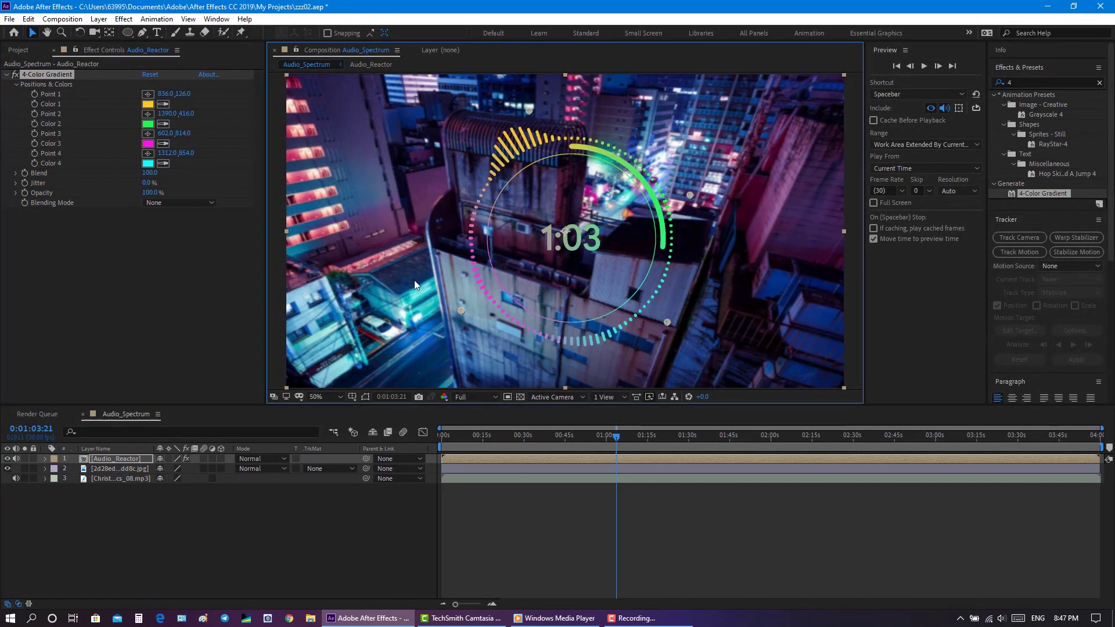
Move the current time to about 0:00:38:03 to check the gradient at another moment, and save the project
left_click(546, 437)
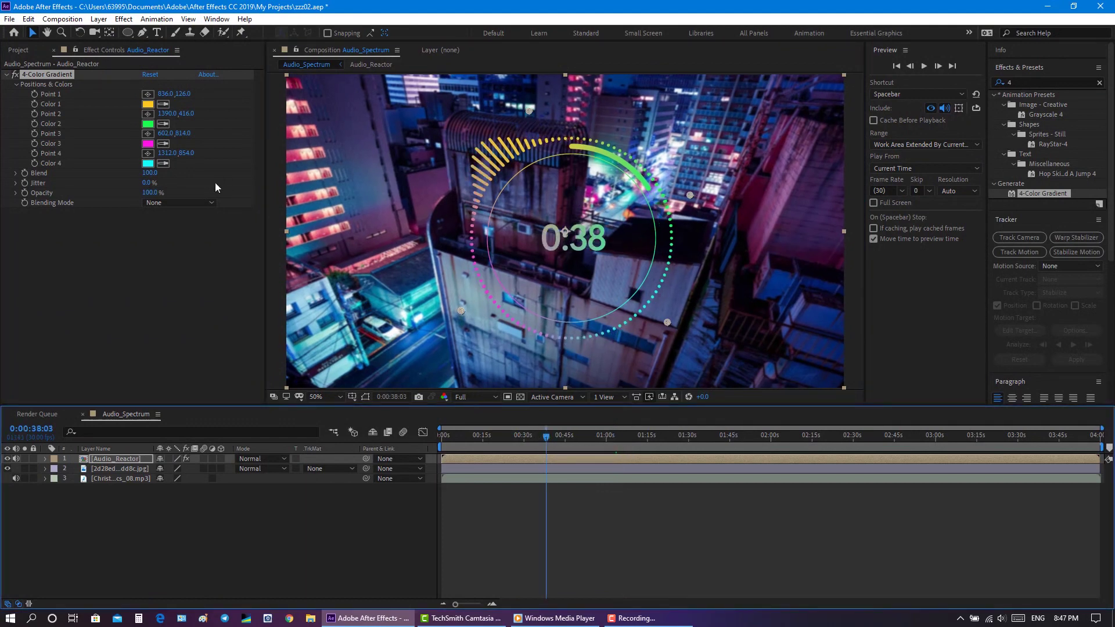
left_click(9, 19)
left_click(35, 122)
Try the Screen, Overlay, Soft Light, Multiply and Lighten blending modes on the Audio_Reactor layer
left_click(120, 458)
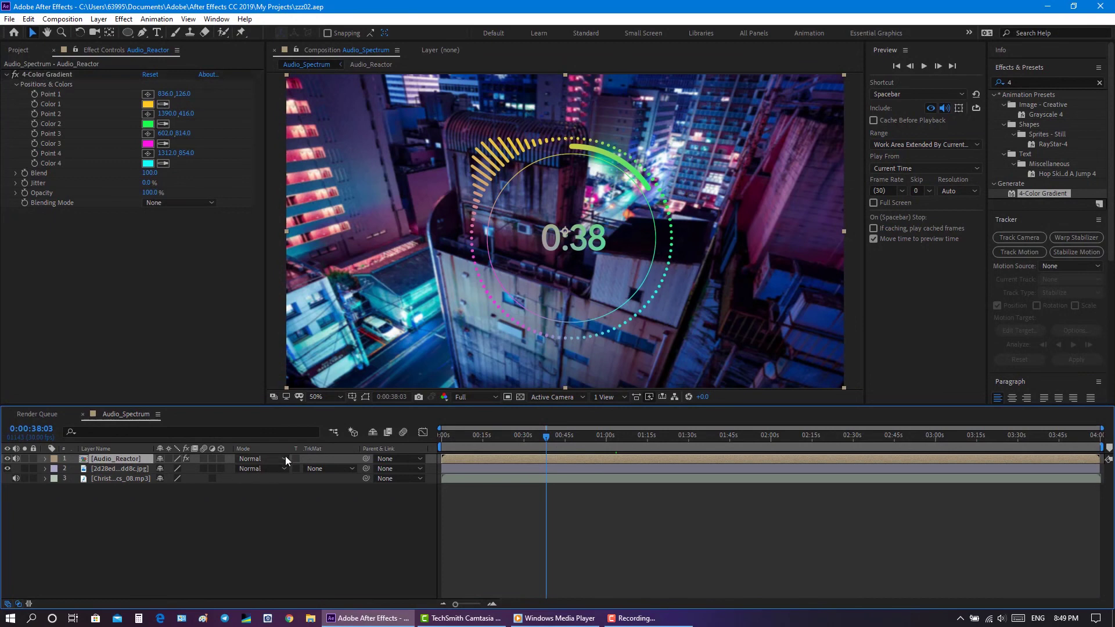
left_click(284, 462)
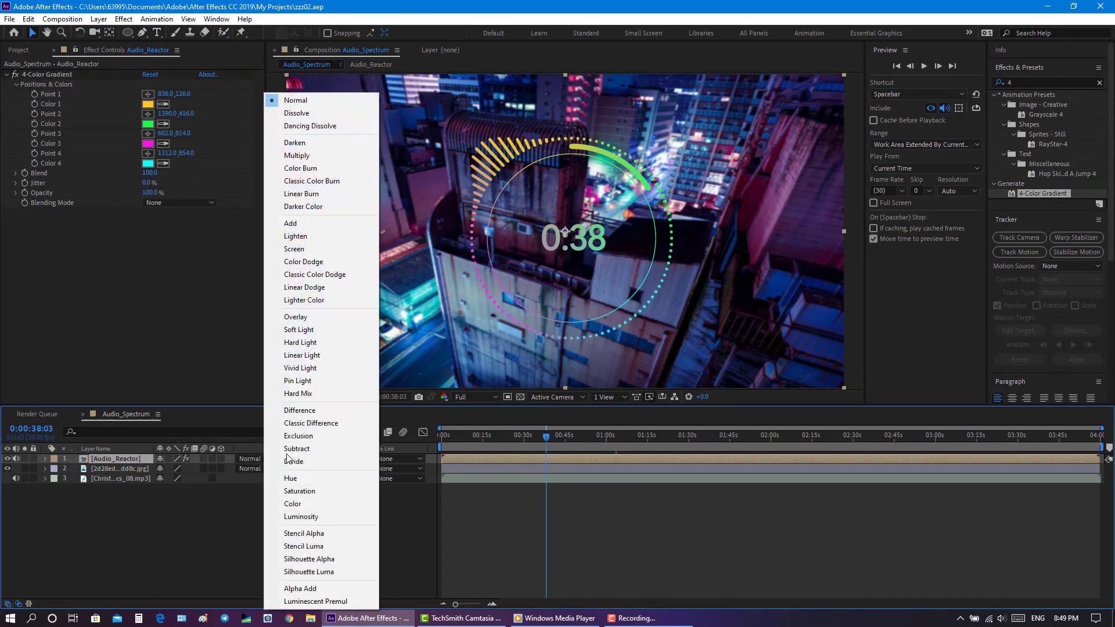
left_click(315, 248)
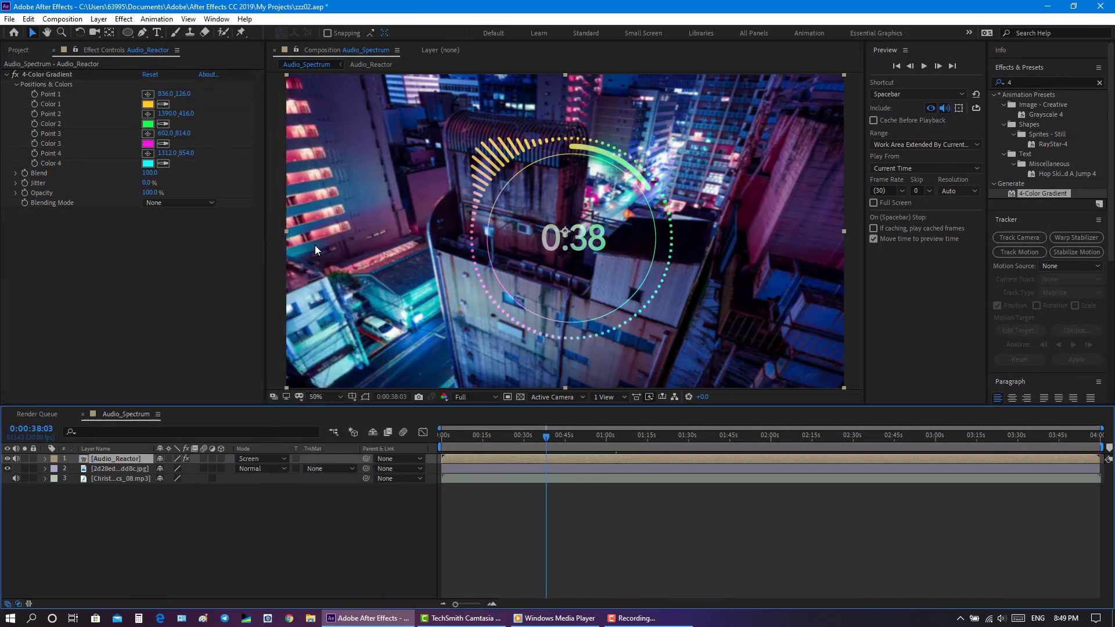
left_click(270, 458)
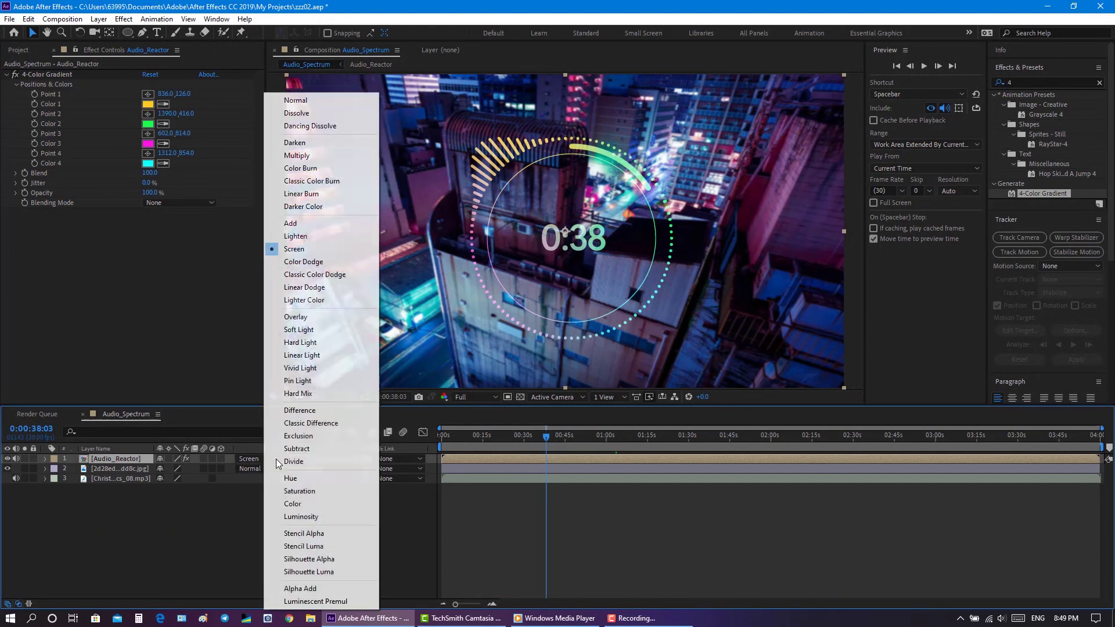
left_click(313, 316)
left_click(270, 458)
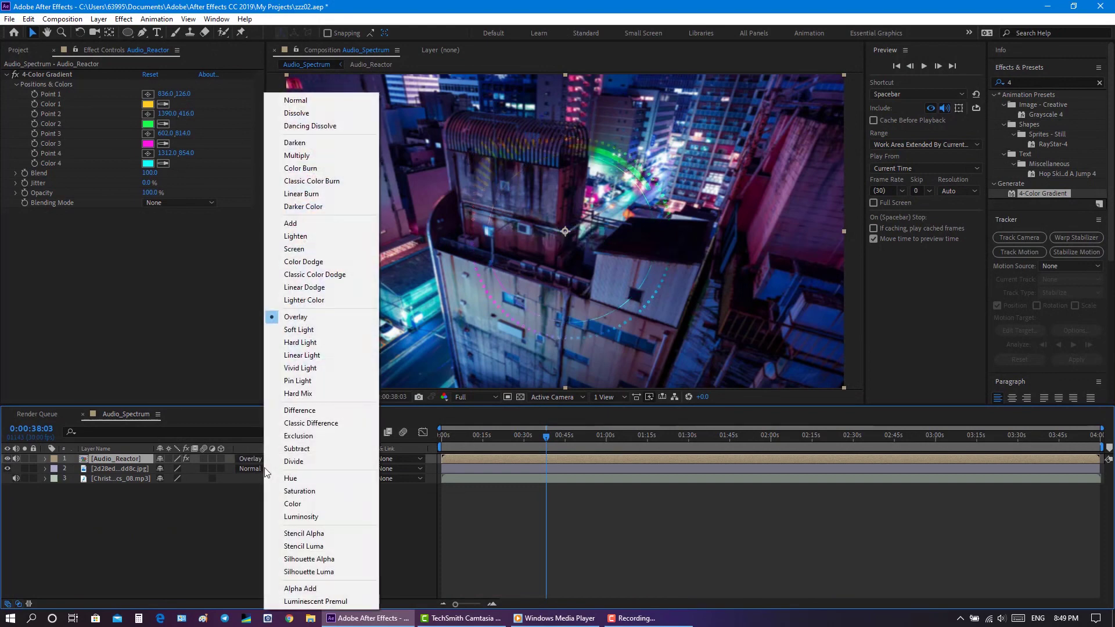
left_click(306, 332)
left_click(255, 458)
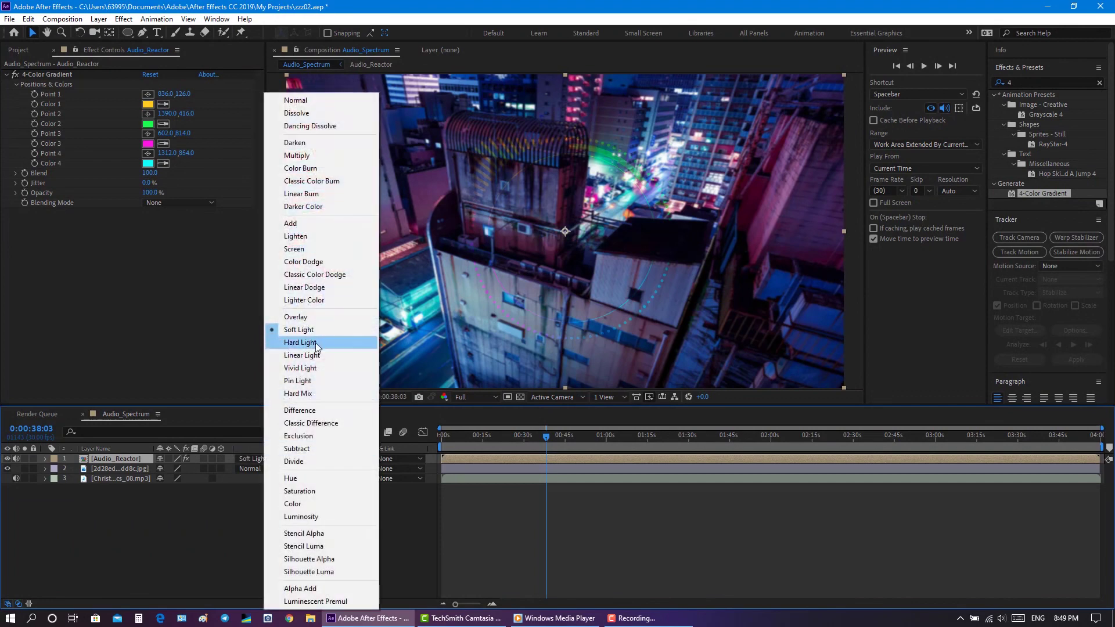
left_click(315, 157)
left_click(282, 459)
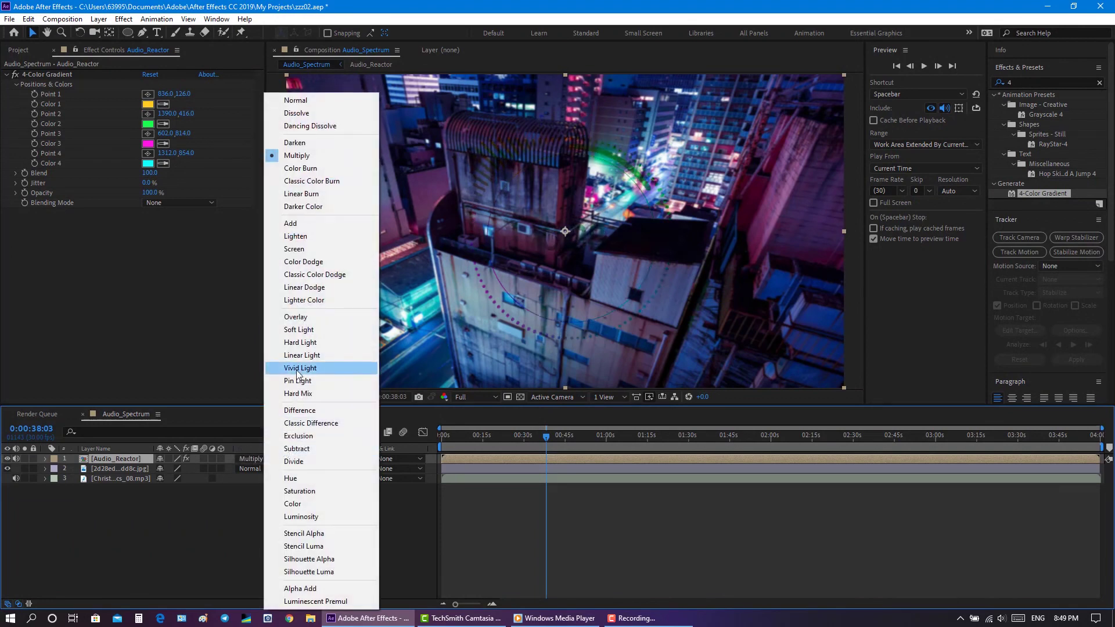
left_click(312, 241)
Try the Color Dodge, Classic Color Dodge, Linear Dodge and Lighter Color blending modes on the Audio_Reactor layer
left_click(276, 458)
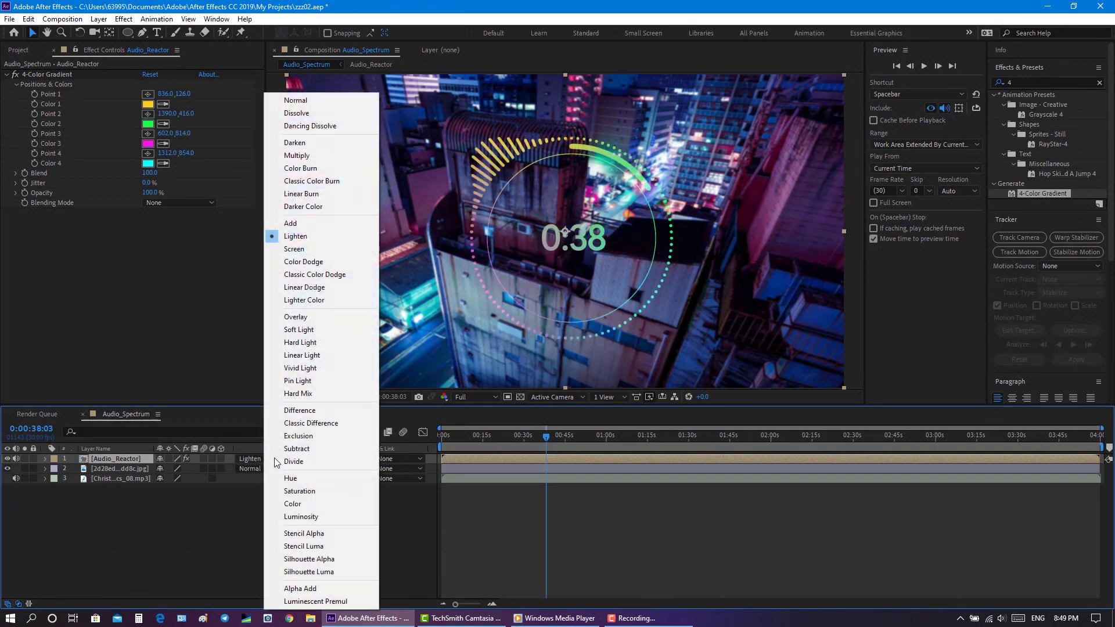
left_click(313, 262)
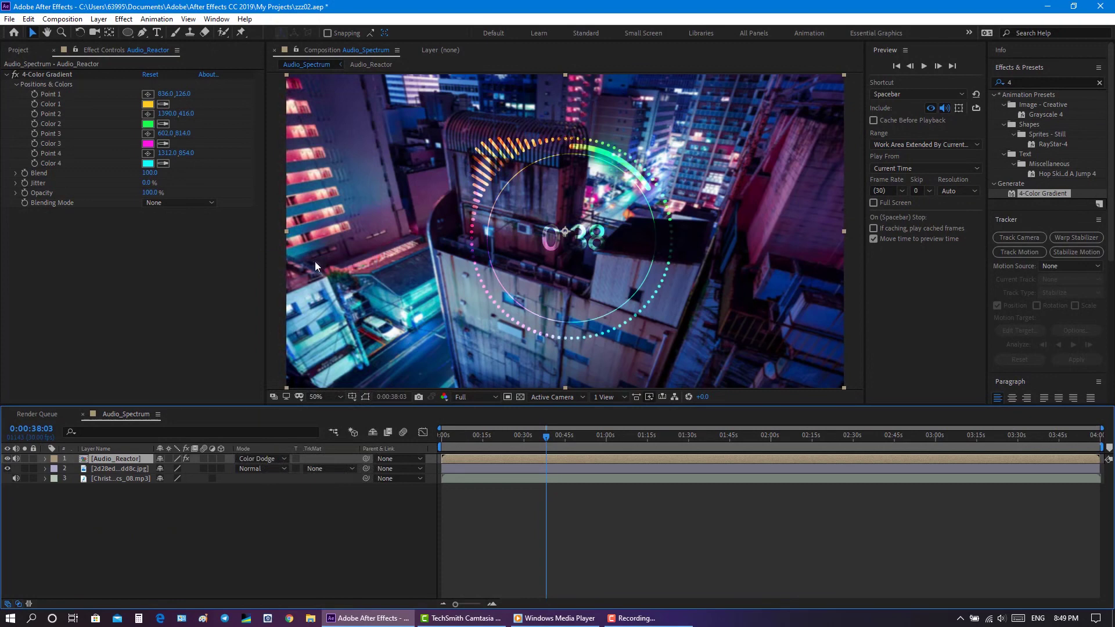
left_click(259, 458)
left_click(308, 274)
left_click(265, 458)
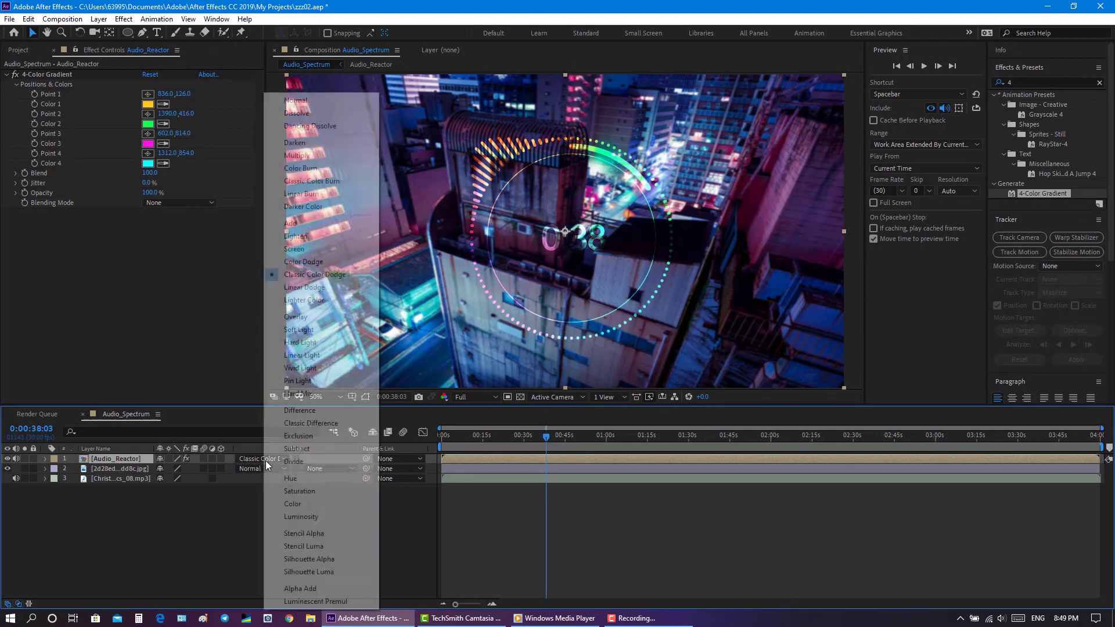
left_click(304, 287)
left_click(253, 459)
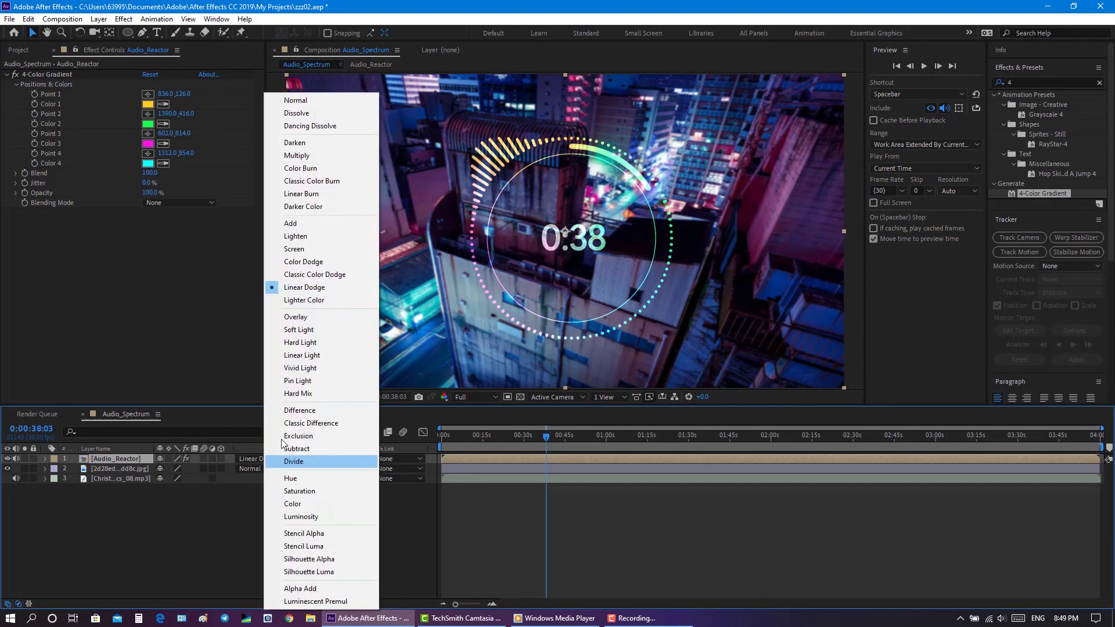
left_click(303, 300)
Try the Lighter Color, Screen and Divide blending modes on the Audio_Reactor layer
left_click(256, 458)
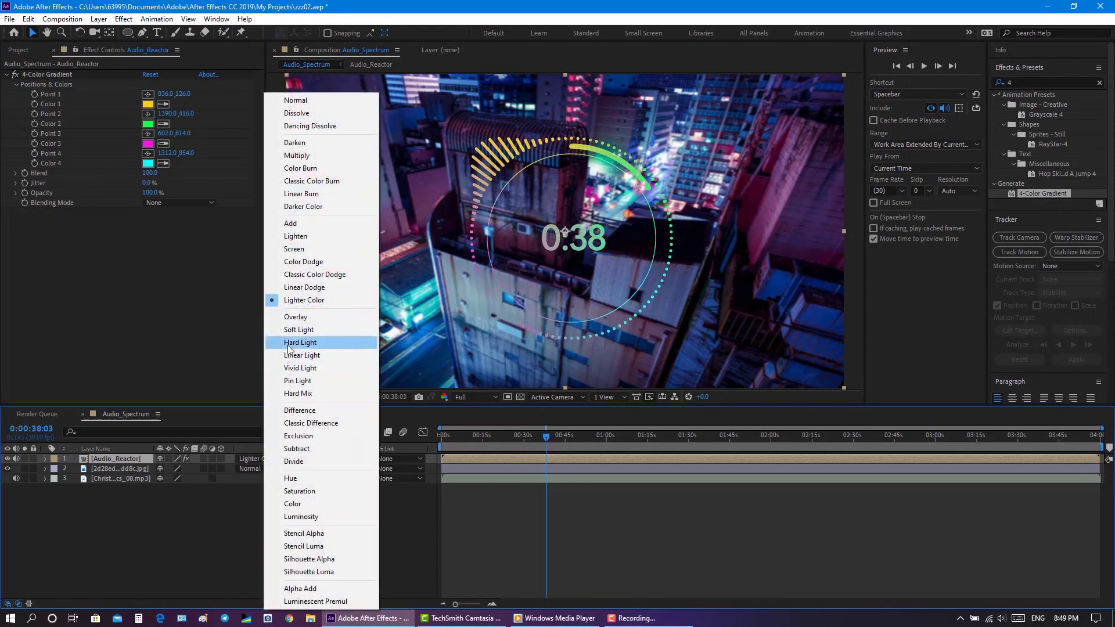
left_click(330, 249)
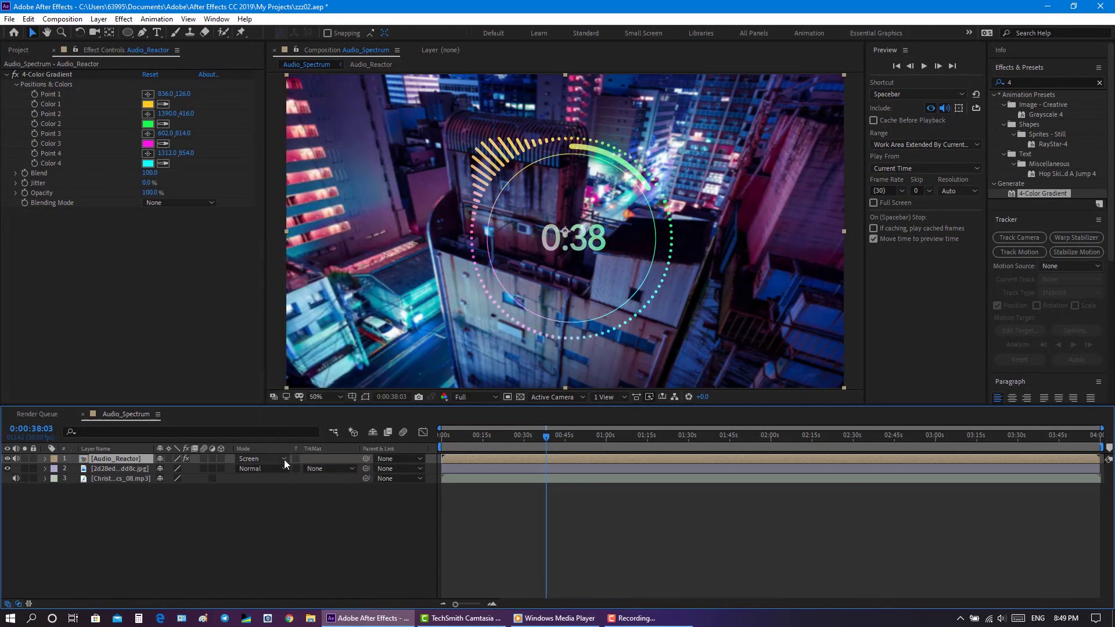
left_click(254, 459)
left_click(330, 298)
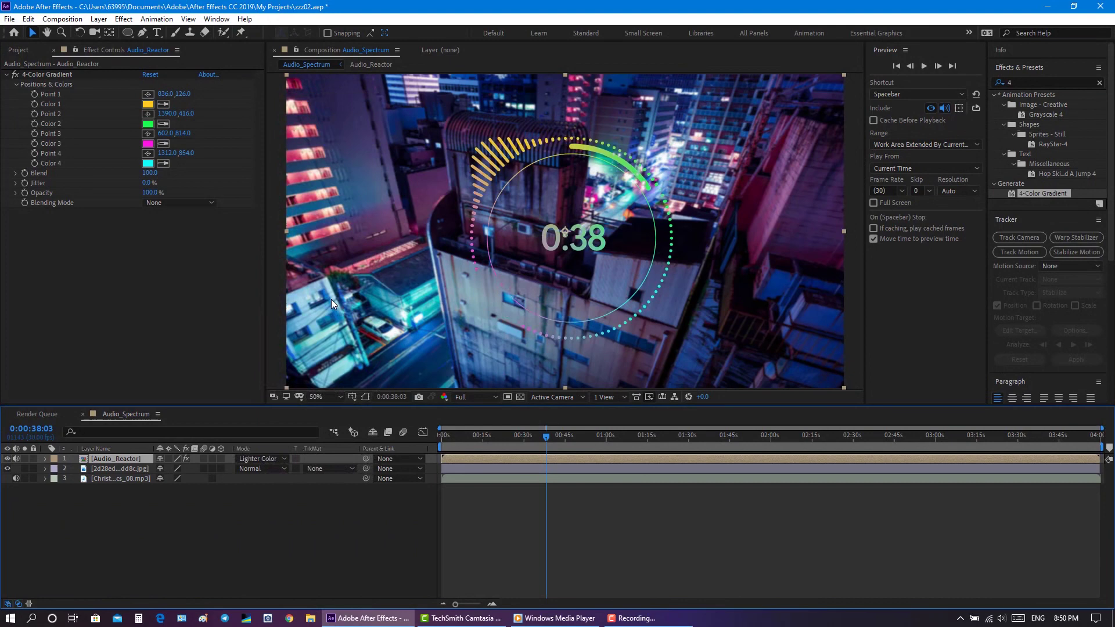
left_click(280, 458)
left_click(284, 458)
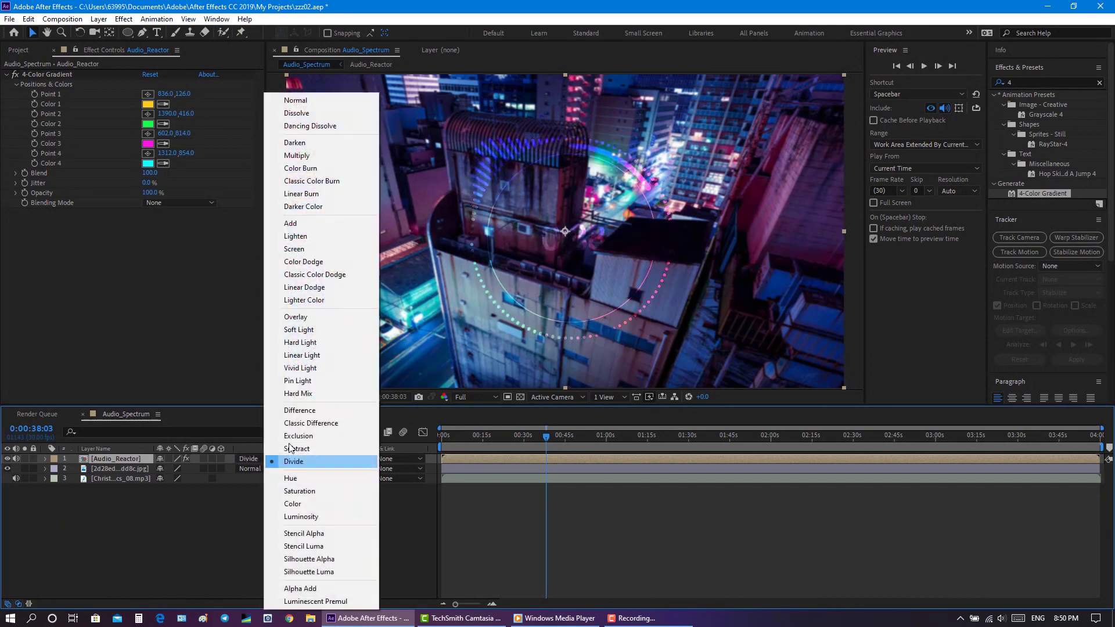
Compare the Normal and Lighter Color blending modes on the Audio_Reactor layer and settle on Screen
left_click(322, 100)
left_click(255, 459)
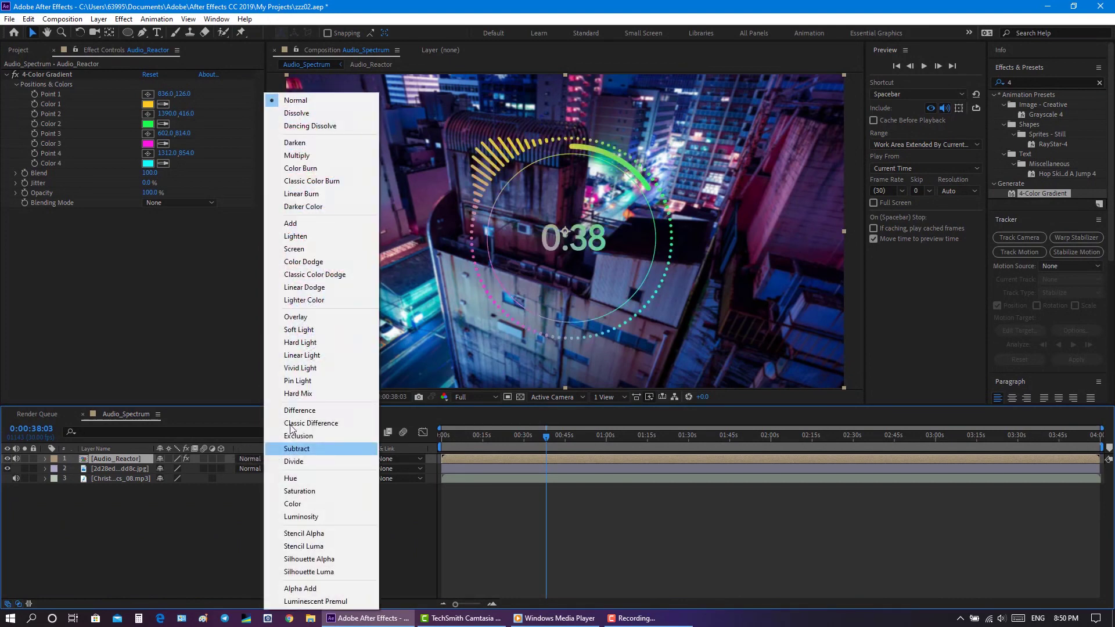
left_click(304, 300)
left_click(251, 459)
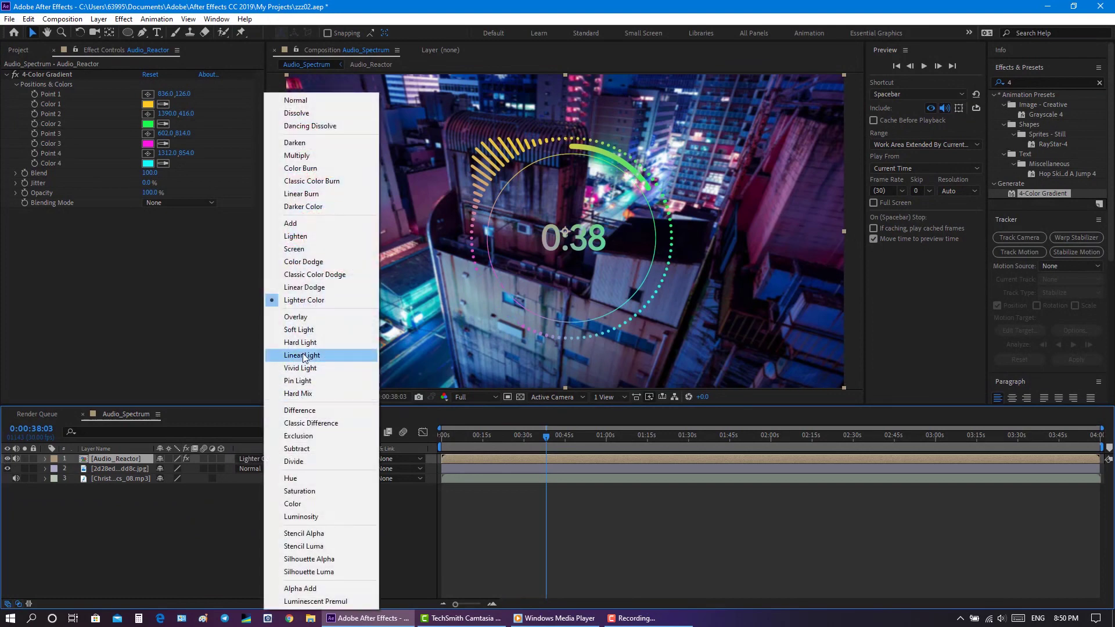
left_click(333, 249)
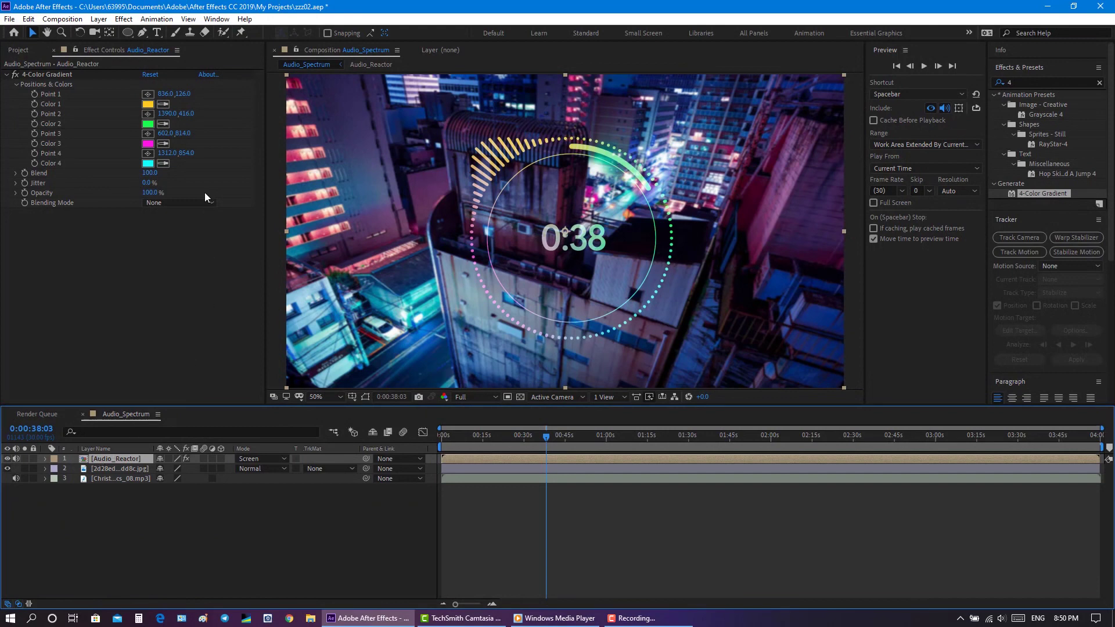
Set the gradient's Color 1 to a fully saturated yellow, about FFDE00, and Color 2 to a fully saturated green
left_click(148, 104)
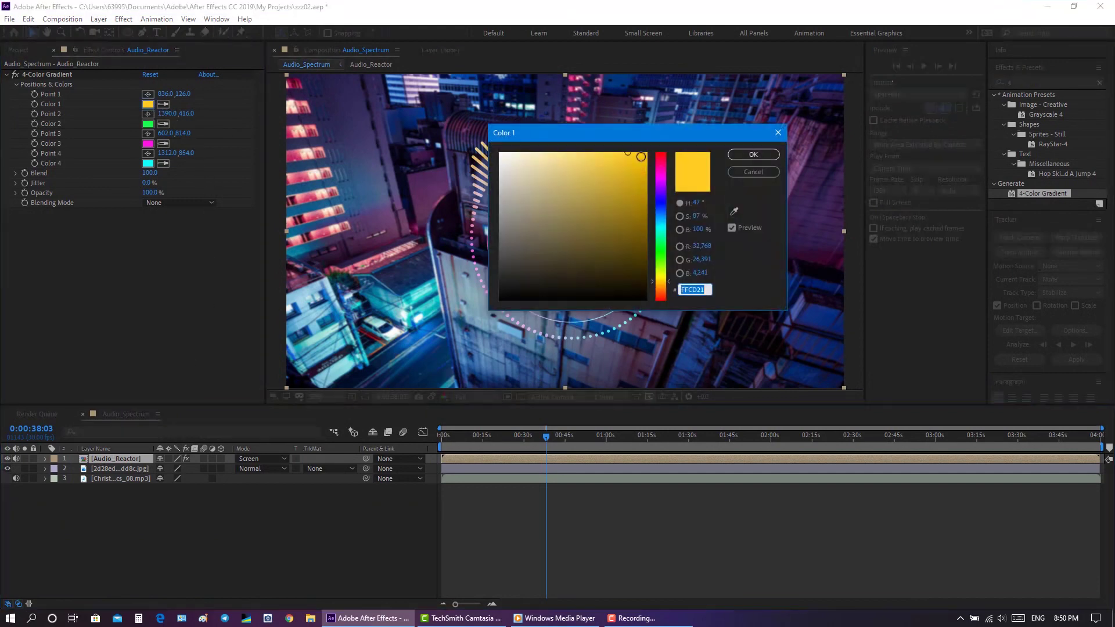
left_click_drag(639, 155, 663, 147)
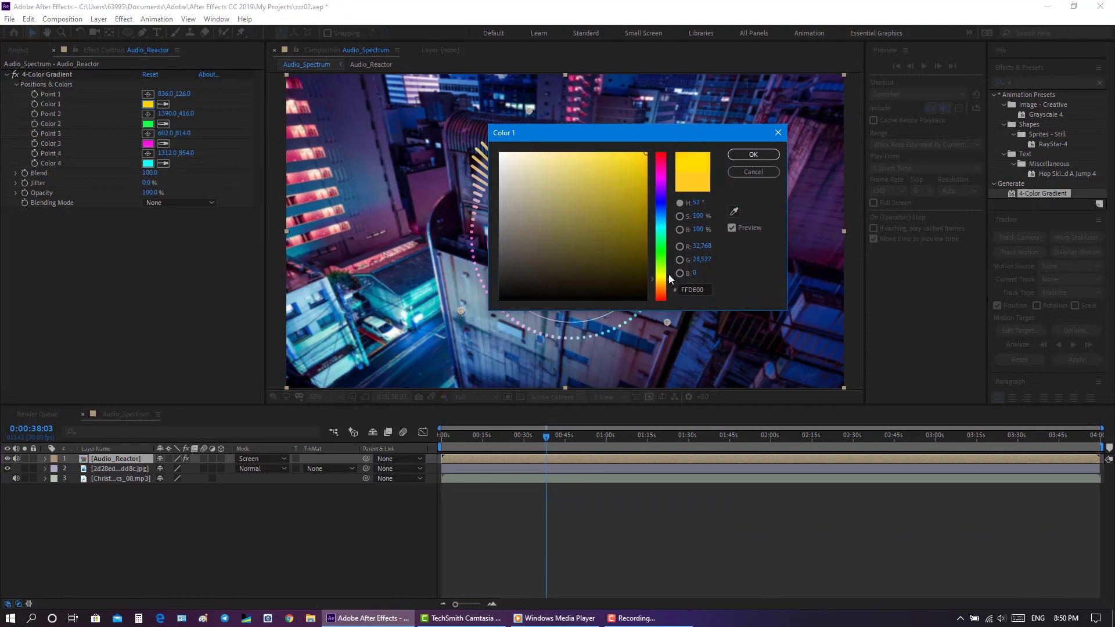
left_click(752, 154)
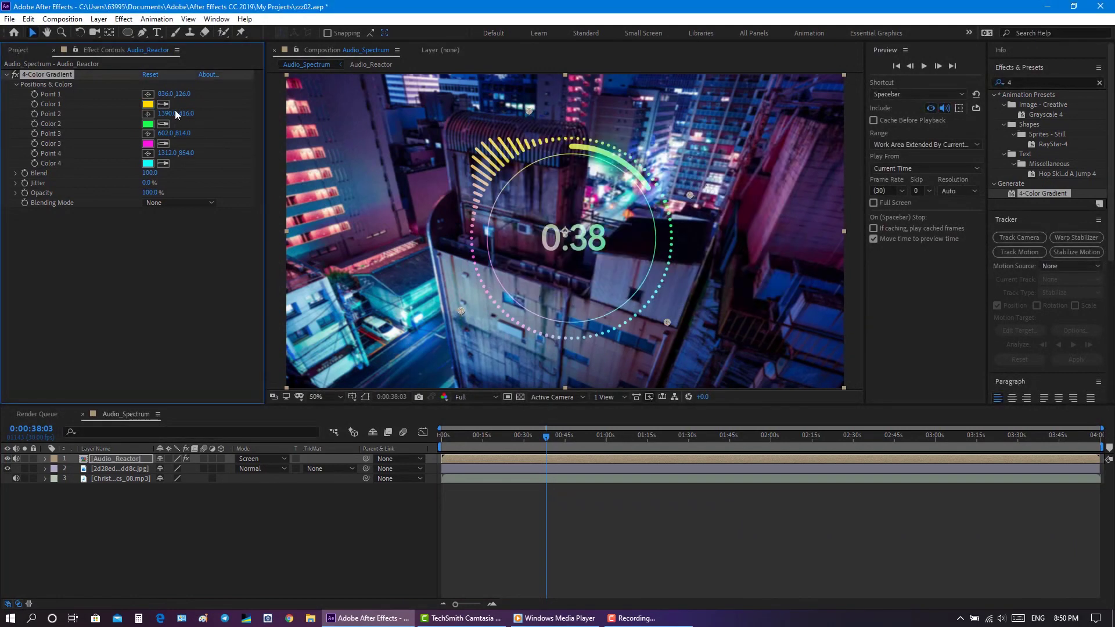
left_click(148, 123)
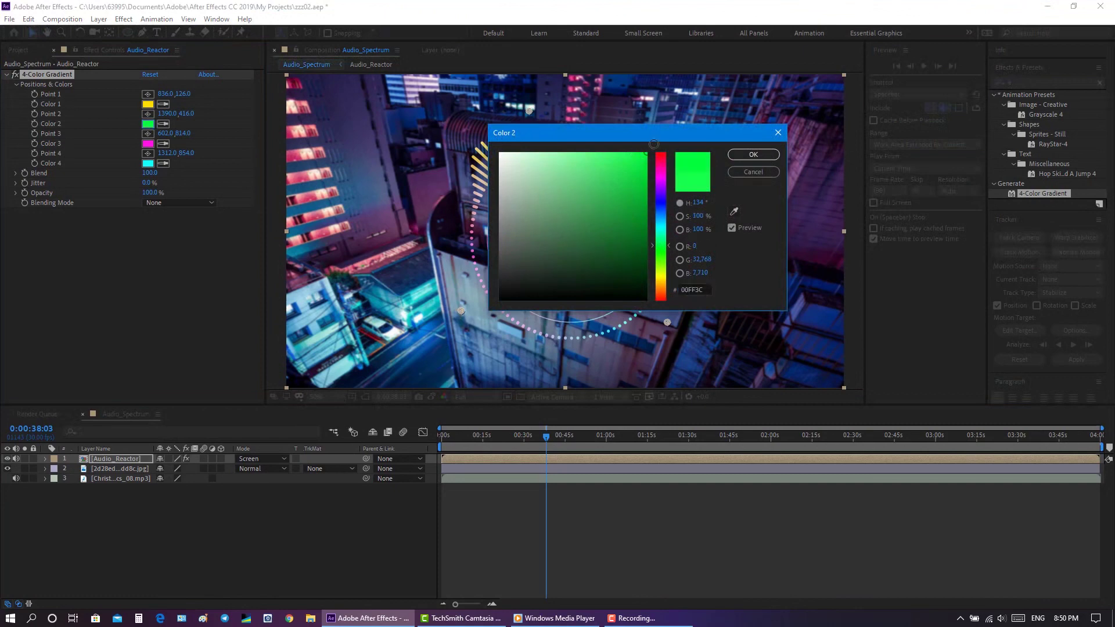
left_click(753, 154)
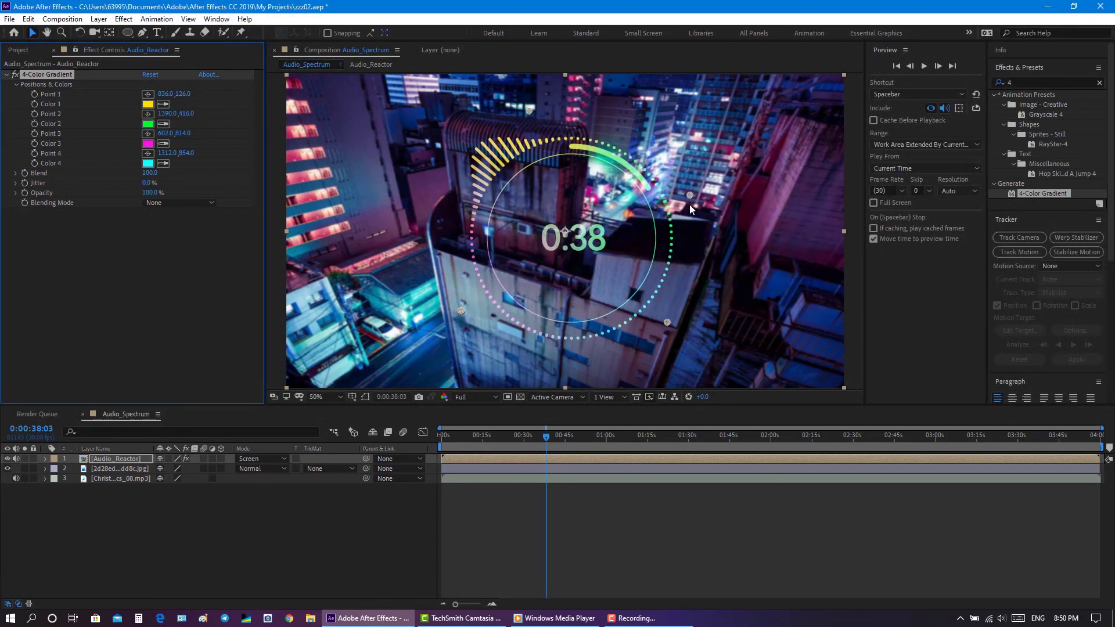
Move the gradient's points closer to the ring: Point 1 to about 880, 136, Point 2 to 1334, 390, Point 3 to 684, 824, Point 4 to 1252, 862
left_click_drag(689, 195, 674, 187)
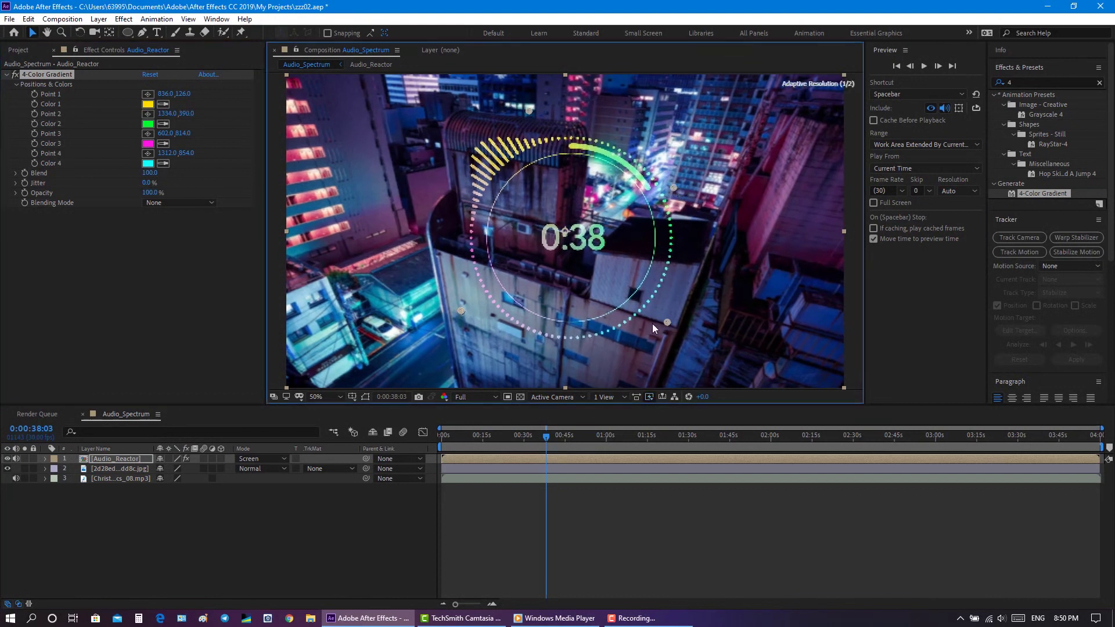
left_click_drag(667, 322, 650, 324)
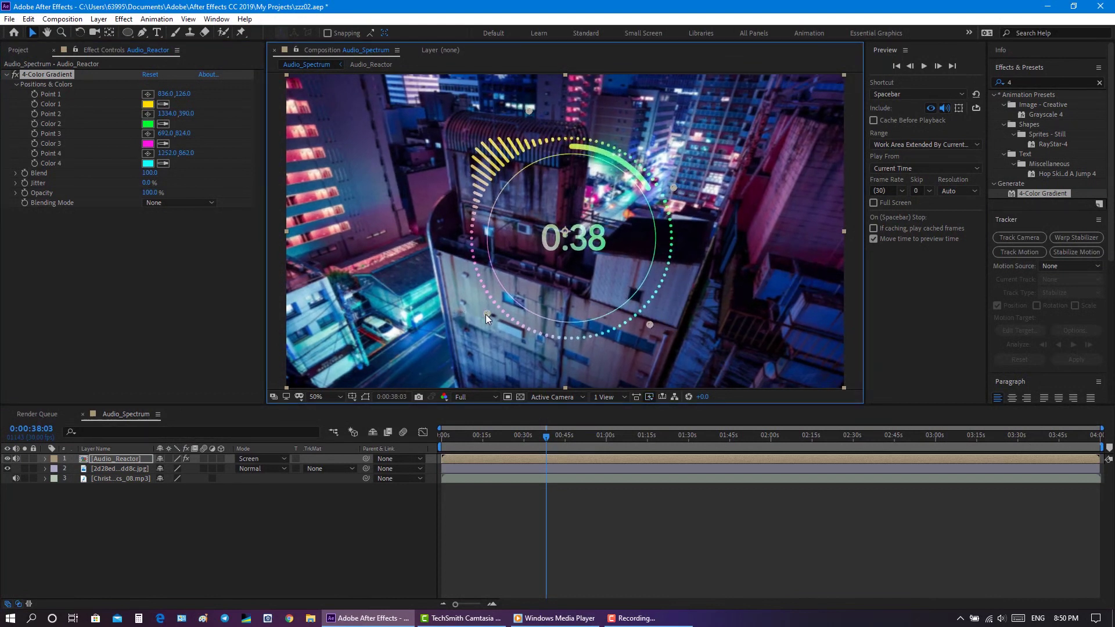
left_click_drag(528, 110, 542, 113)
Set the gradient's Color 3 to a fully saturated magenta with a slightly pinker hue
left_click(147, 144)
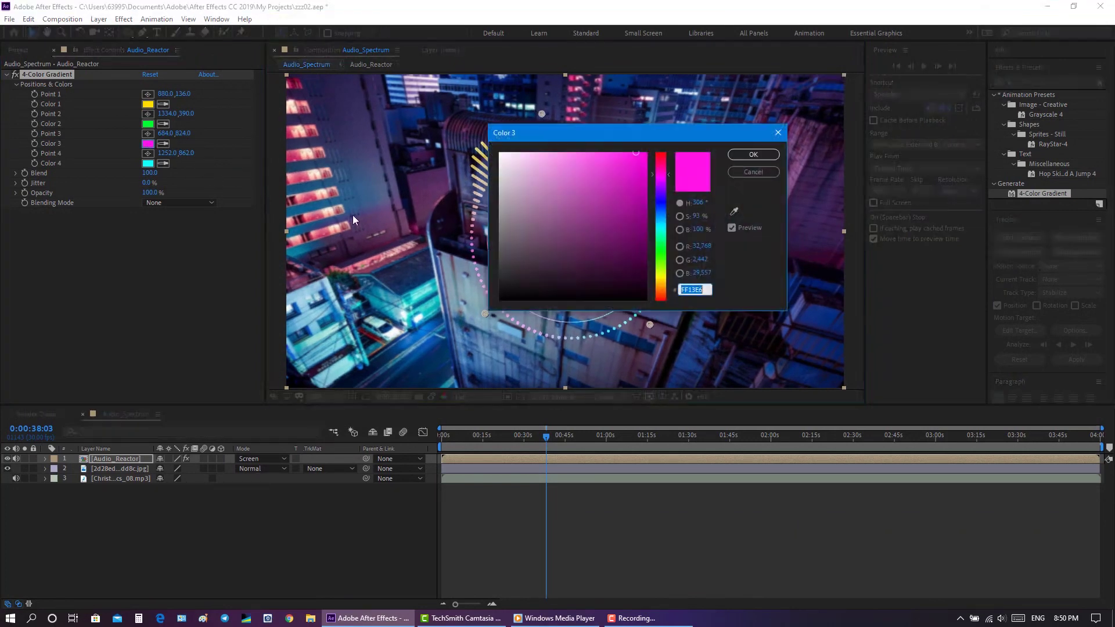
left_click_drag(643, 159, 648, 152)
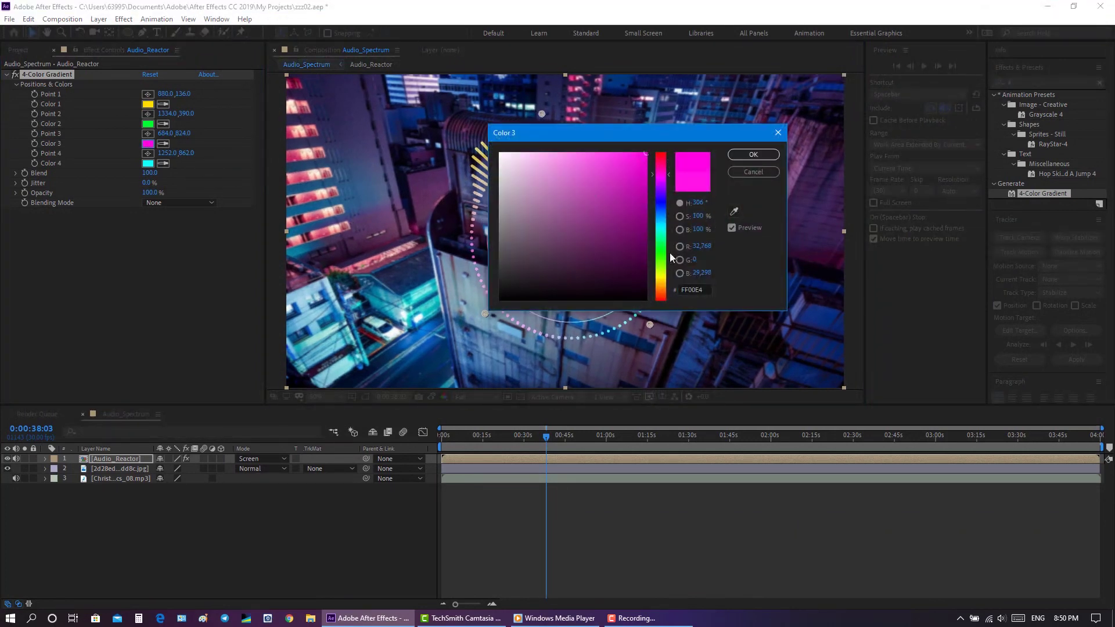
left_click(667, 172)
left_click(753, 155)
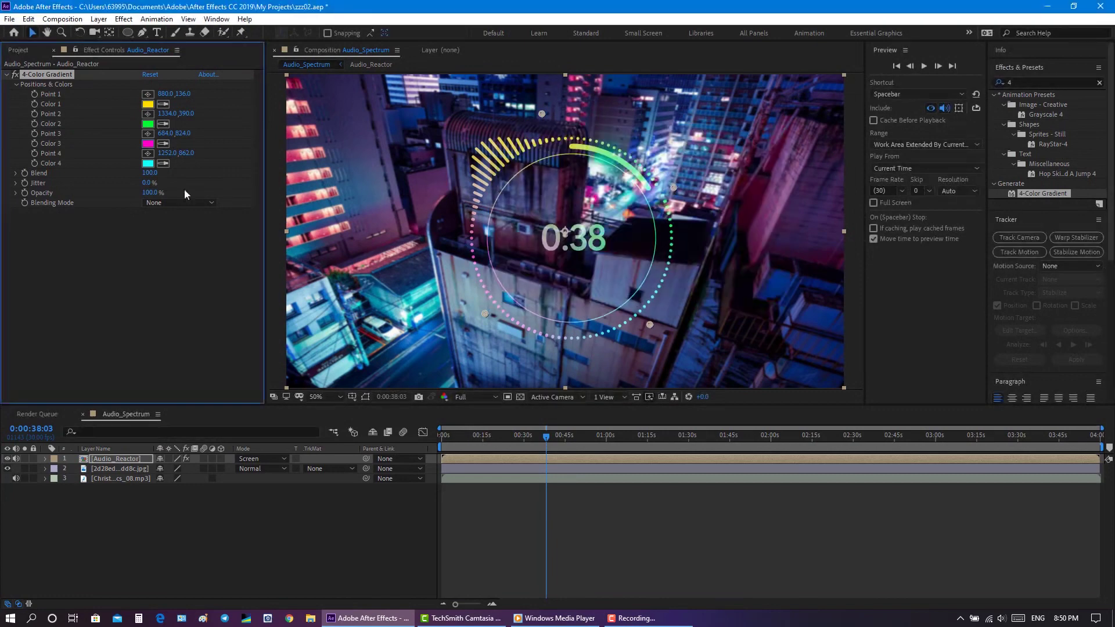
Set the gradient's Color 4 to a fully saturated cyan, about 00FFFC, and save the project
left_click(150, 164)
left_click_drag(639, 164, 649, 151)
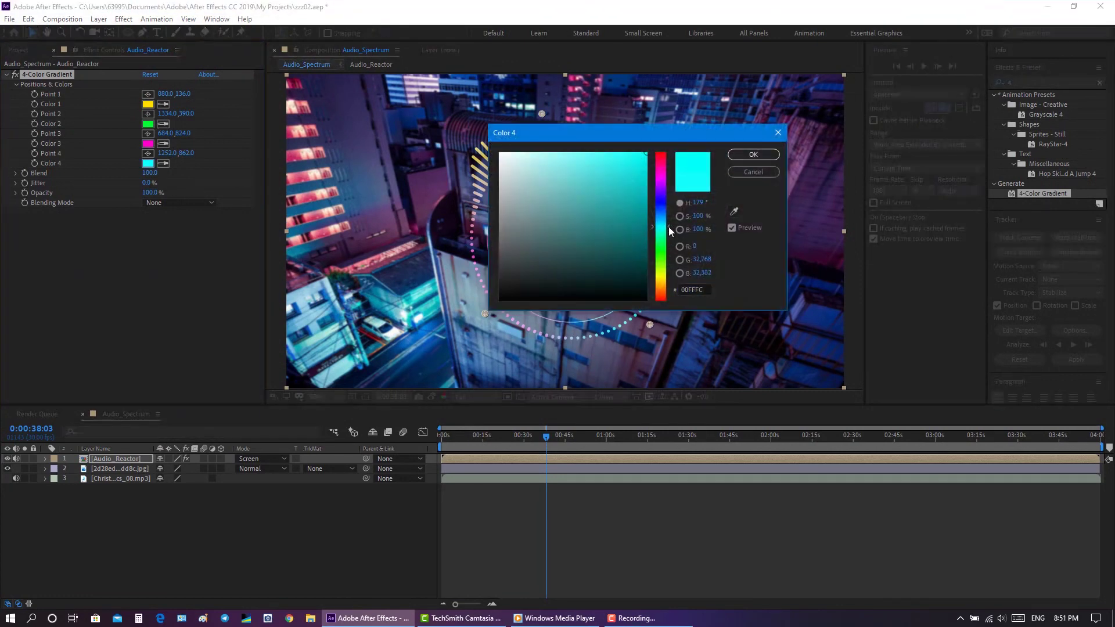
left_click(753, 155)
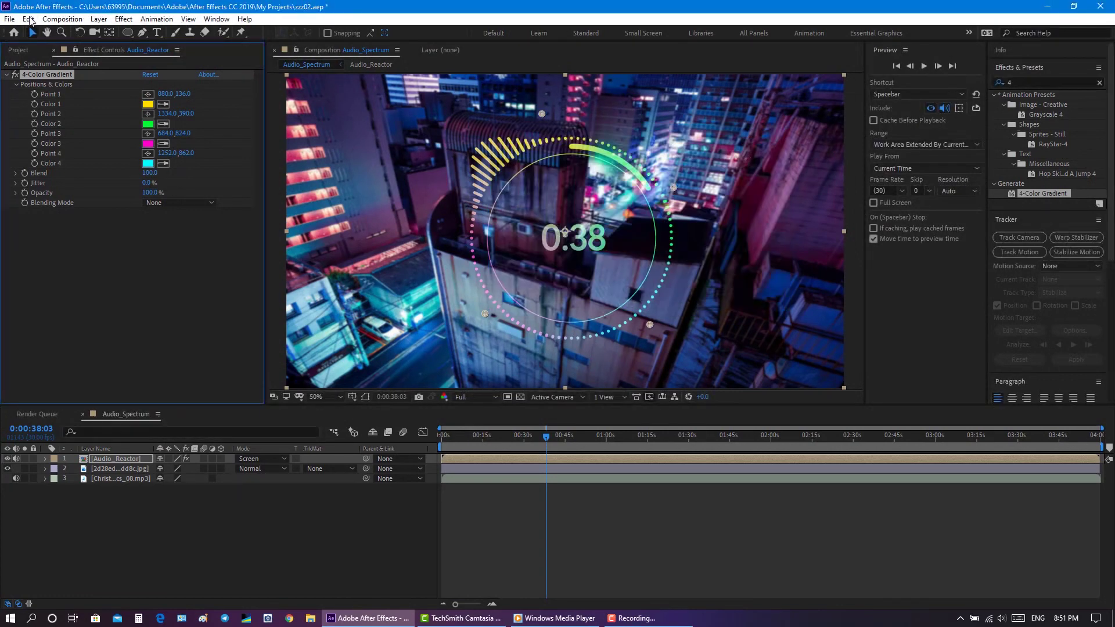
left_click(9, 19)
left_click(24, 122)
Find the Glow effect, apply it to the Audio_Reactor layer, and save the project
left_click(85, 463)
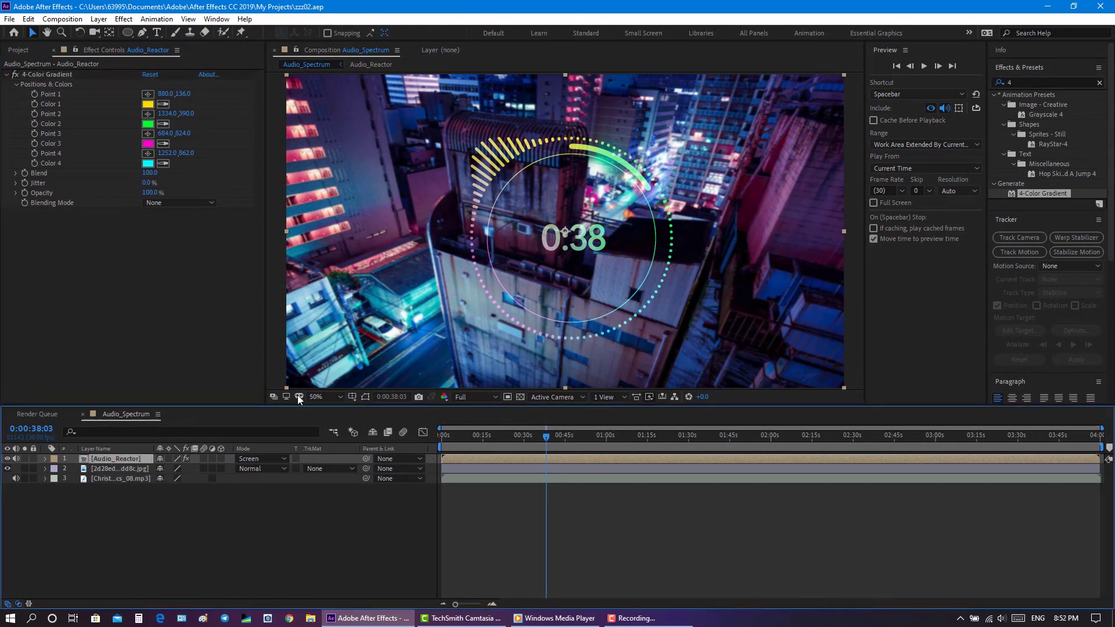
left_click(1006, 82)
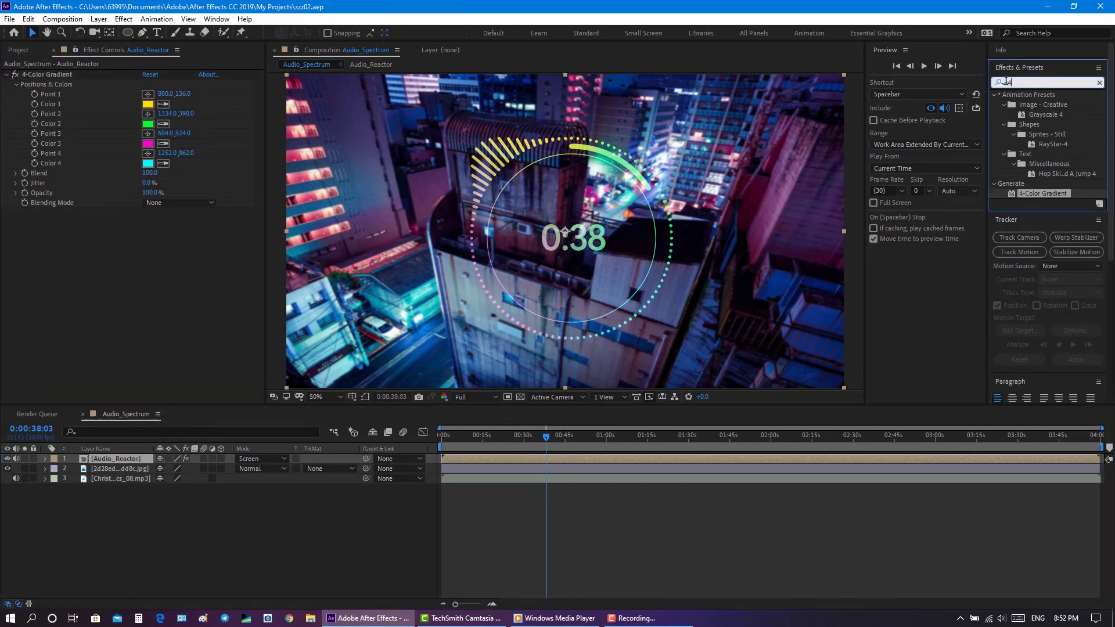
left_click_drag(1006, 80, 1028, 85)
type("Glow")
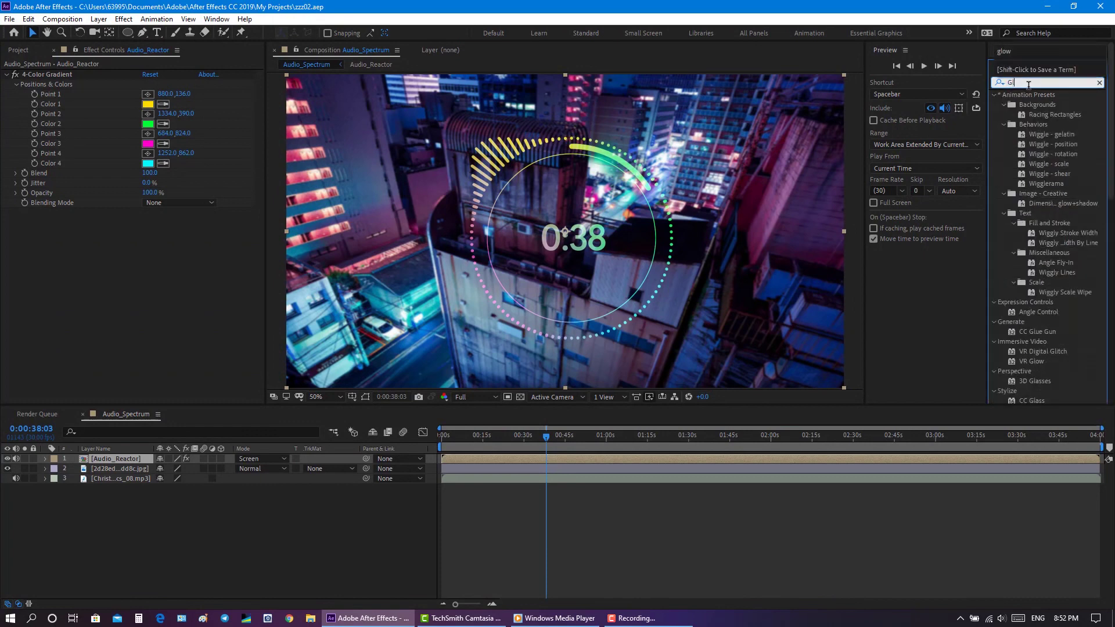
left_click(1040, 153)
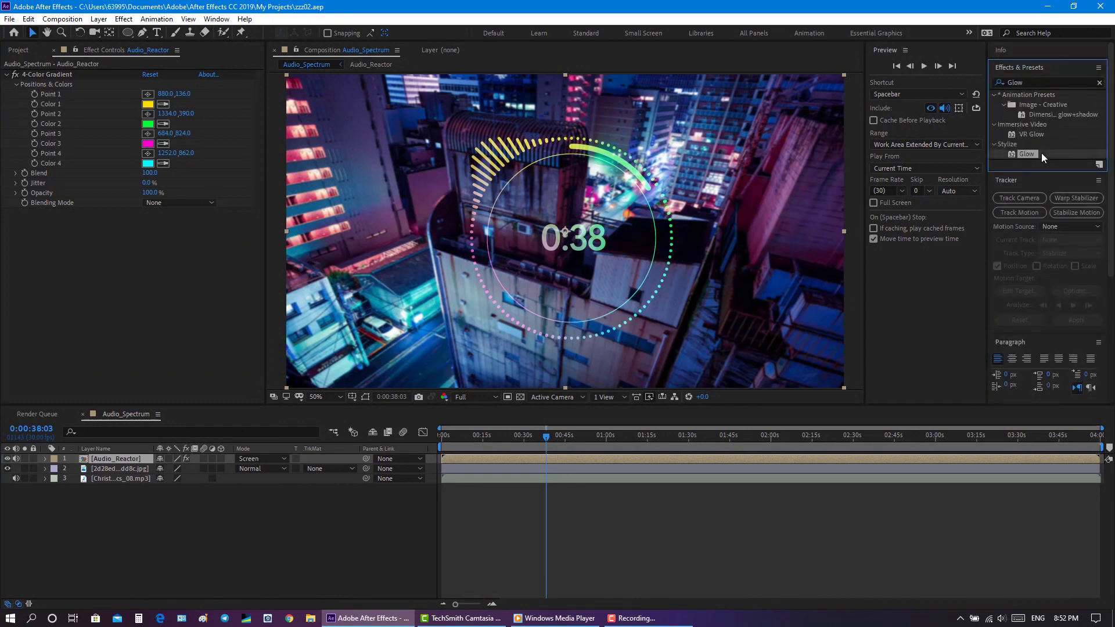
double_click(1045, 152)
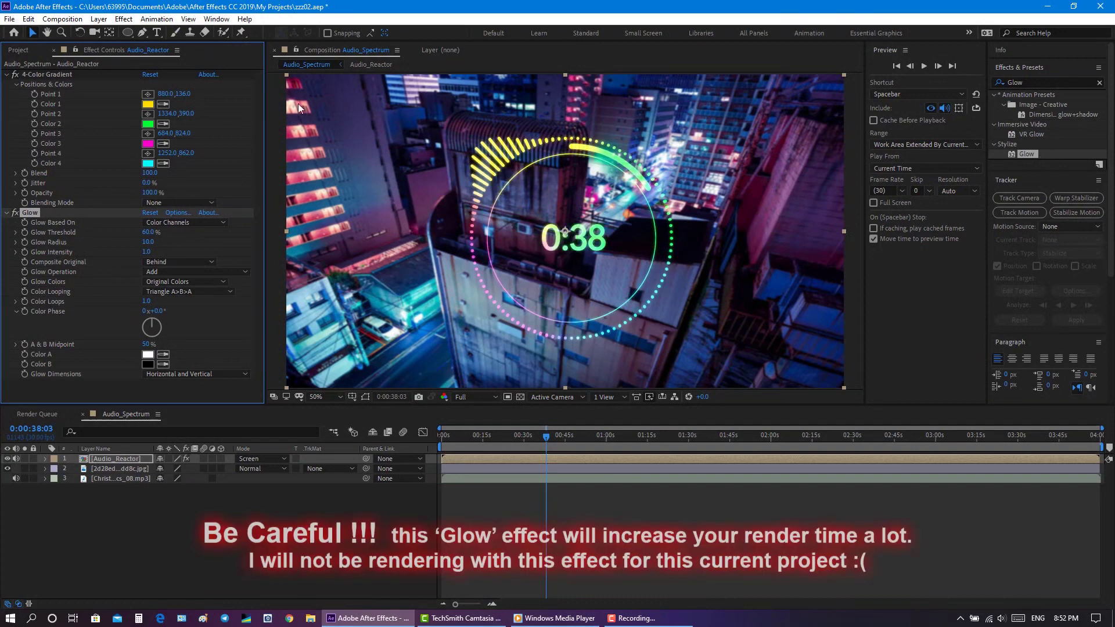
left_click(9, 20)
left_click(35, 128)
Duplicate the Audio_Reactor layer and rename the lower copy Audio Rayse
left_click(87, 458)
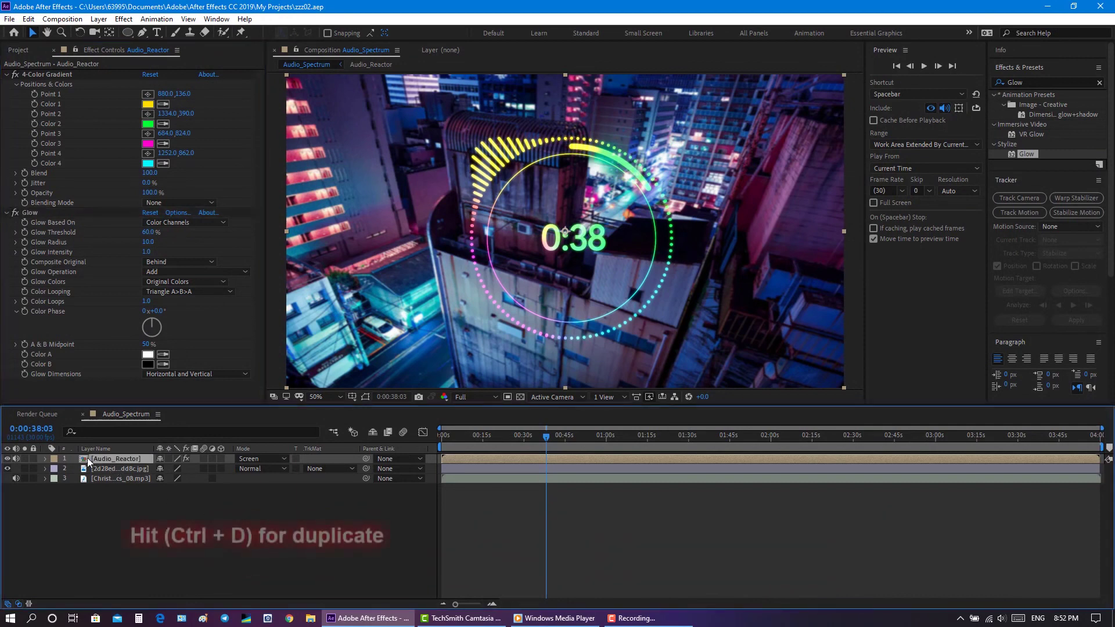
key("ctrl+d")
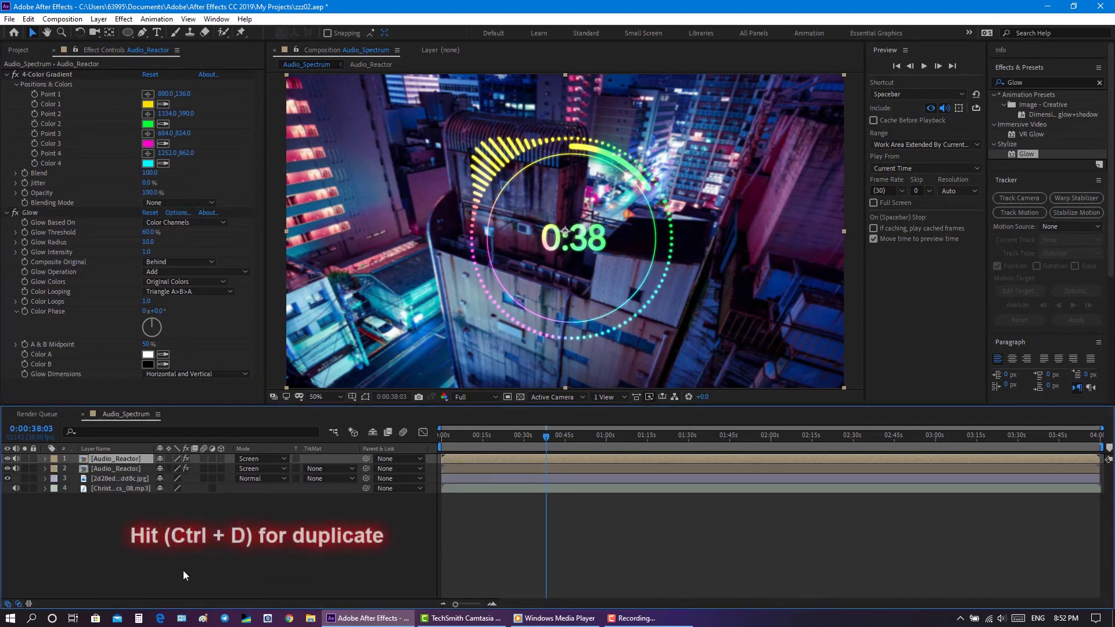
left_click(127, 468)
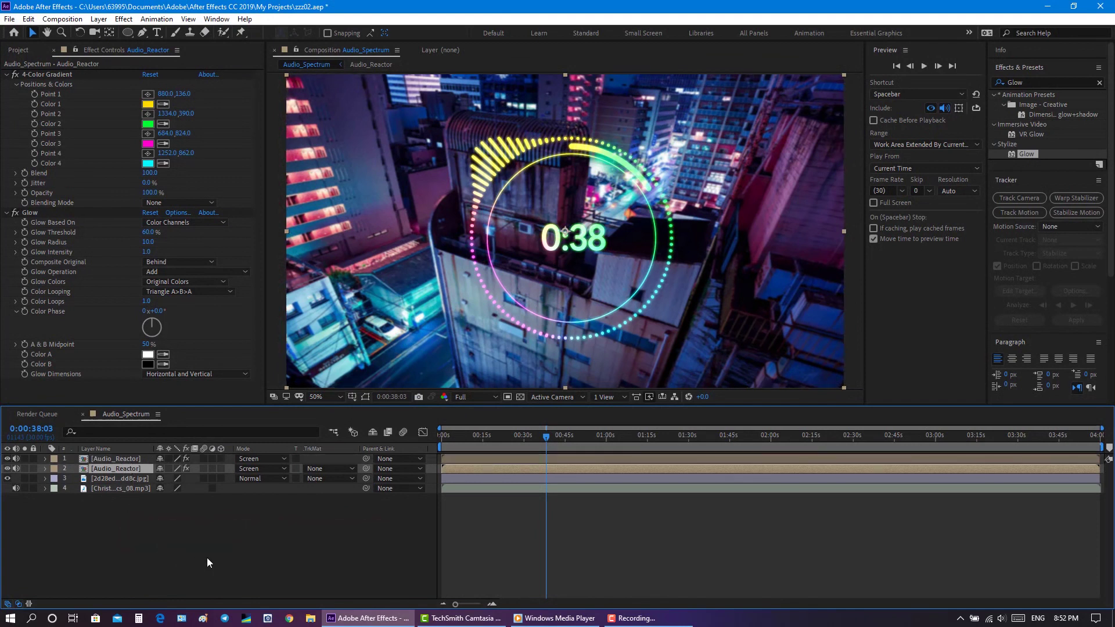
right_click(120, 469)
left_click(148, 463)
type("Audio Rayse")
key("Return")
Correct the lower copy's name to Audio Rays
right_click(130, 469)
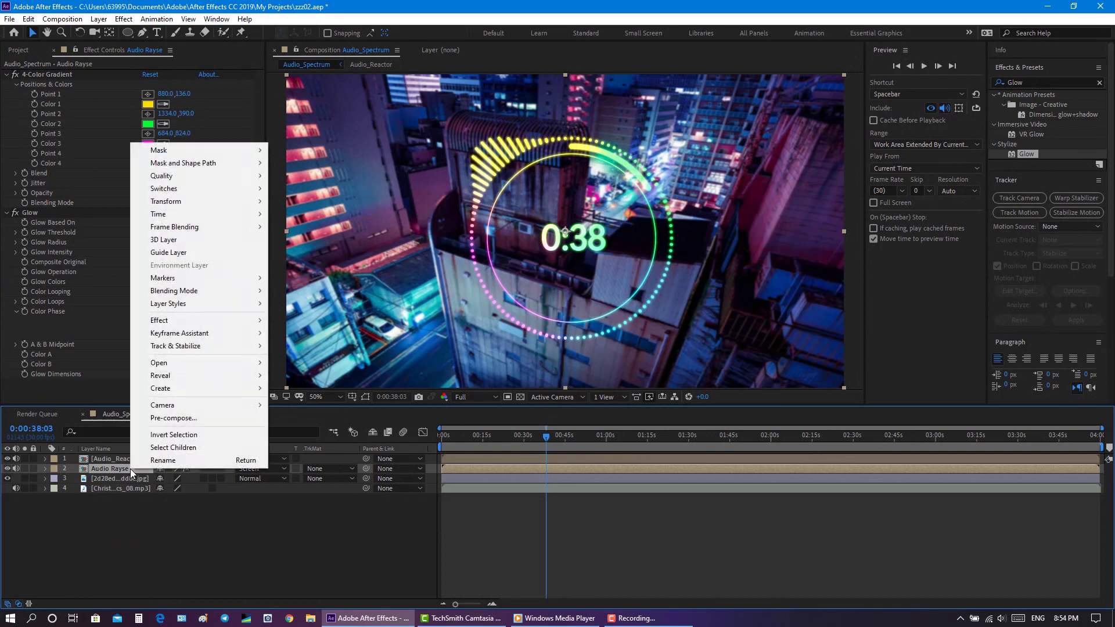
left_click(153, 460)
left_click(137, 469)
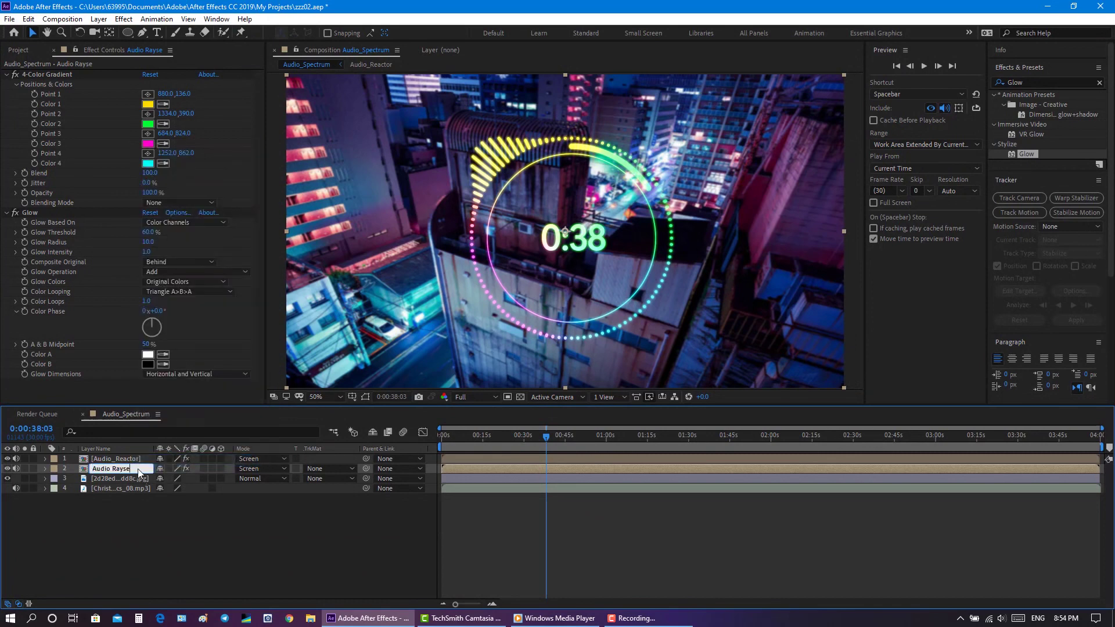
key("BackSpace")
key("Return")
Search the effects for CC Light, apply CC Light Burst 2.5 to the Audio Rays layer, and save the project
left_click_drag(1071, 82, 989, 83)
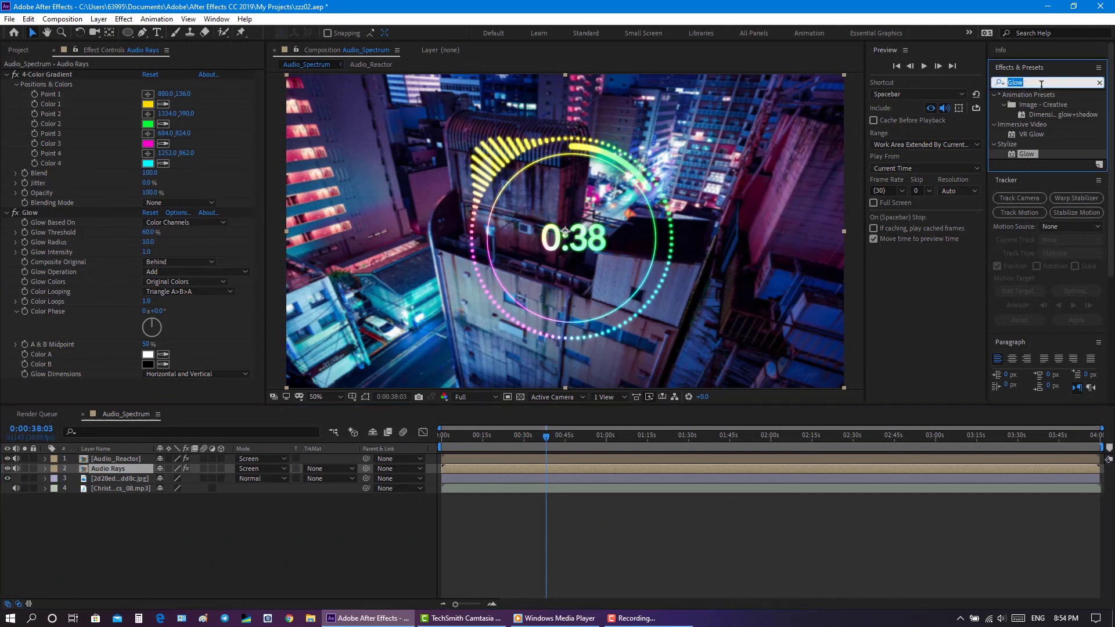
type("cc")
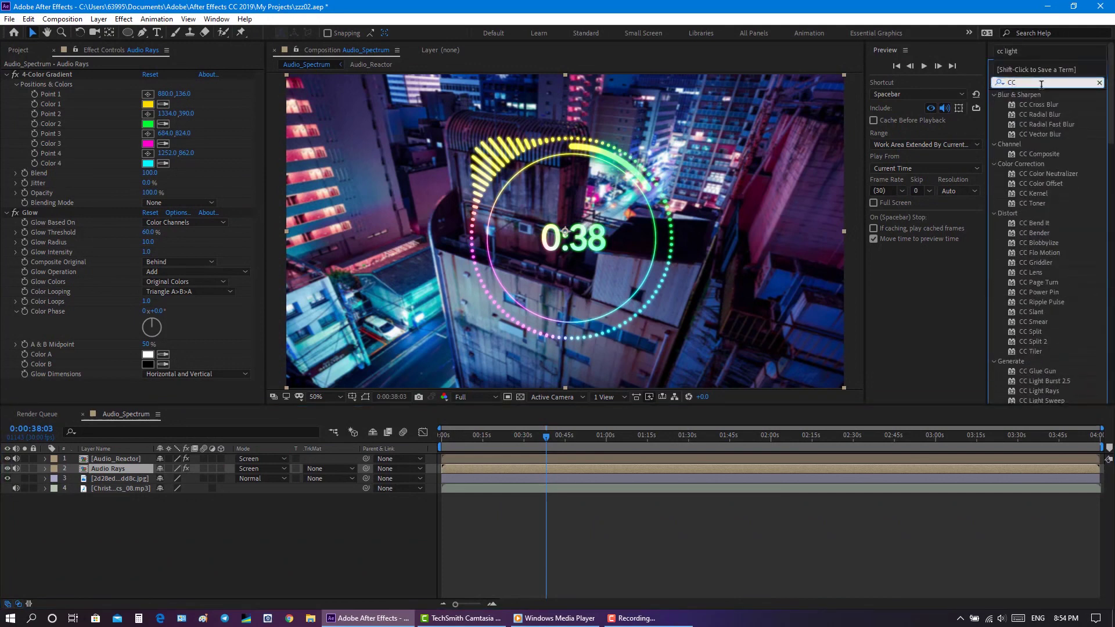
type(" Light")
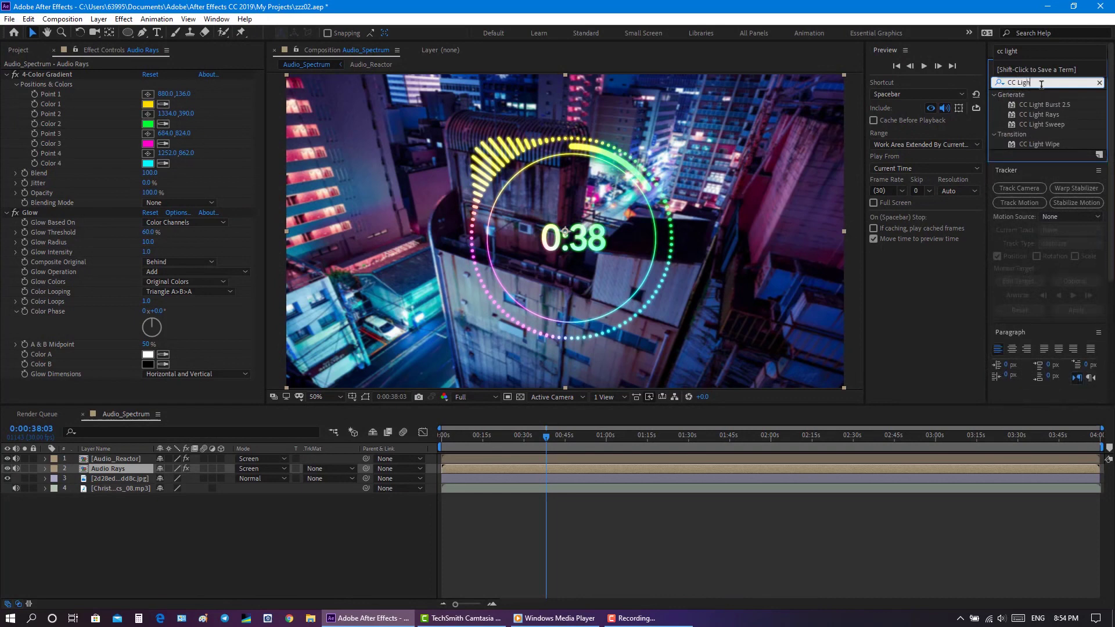
left_click(1078, 104)
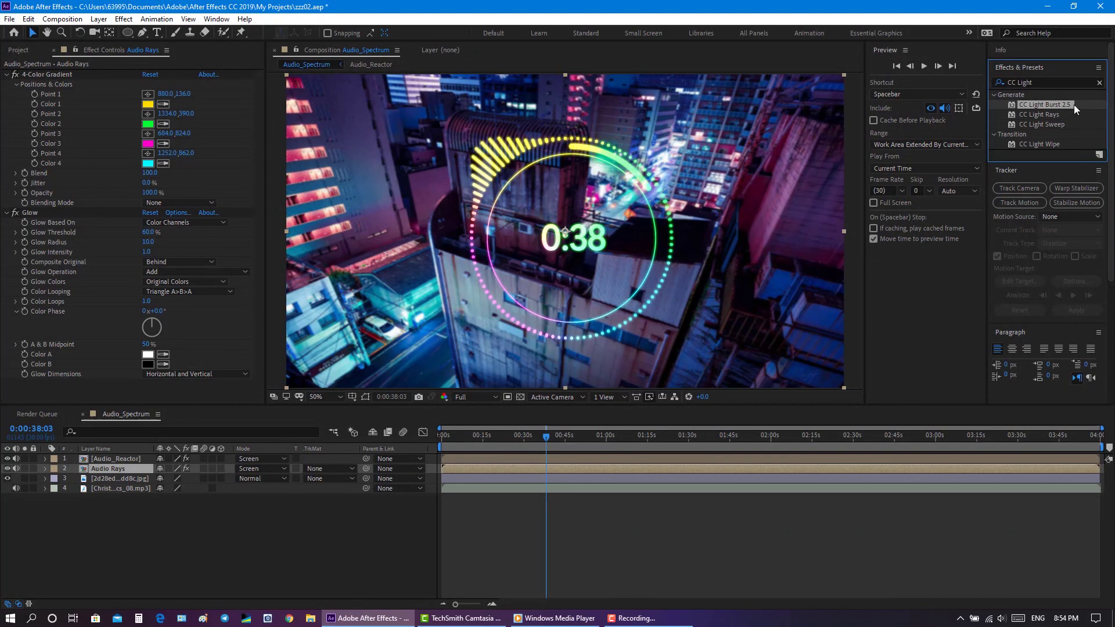
double_click(1021, 105)
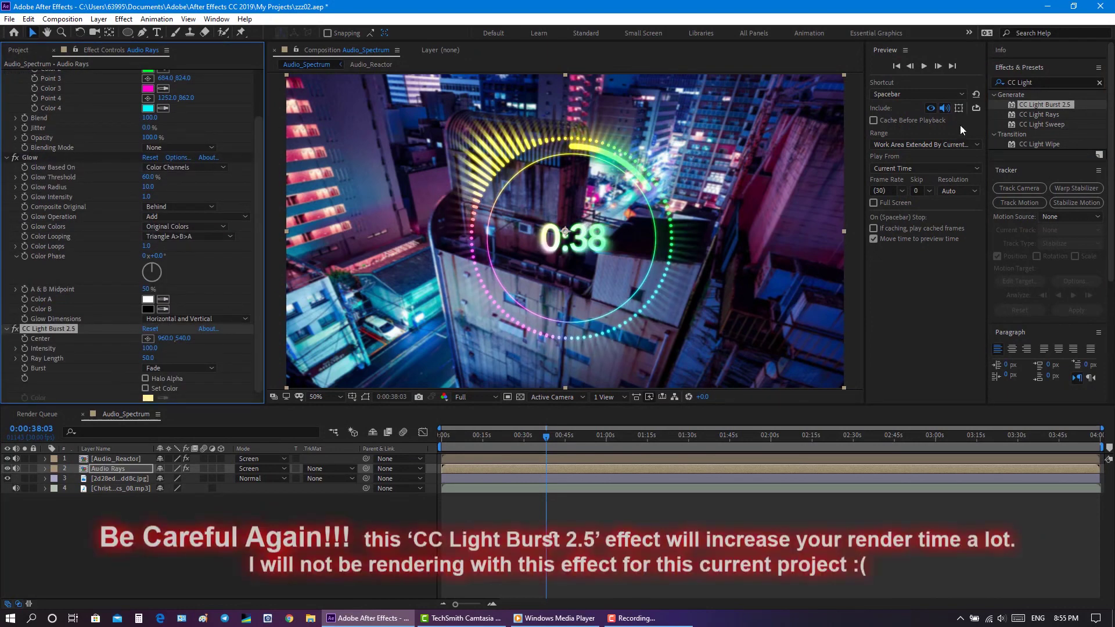
left_click(9, 19)
left_click(44, 125)
left_click(127, 469)
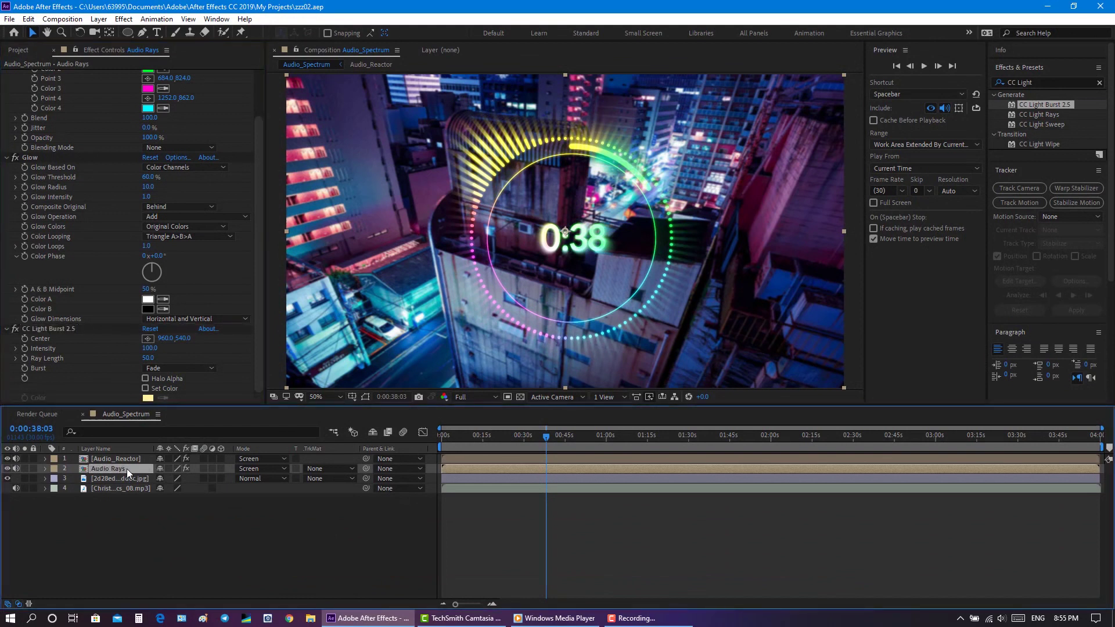
Scale the Audio Rays layer to 90%
key("s")
left_click(193, 478)
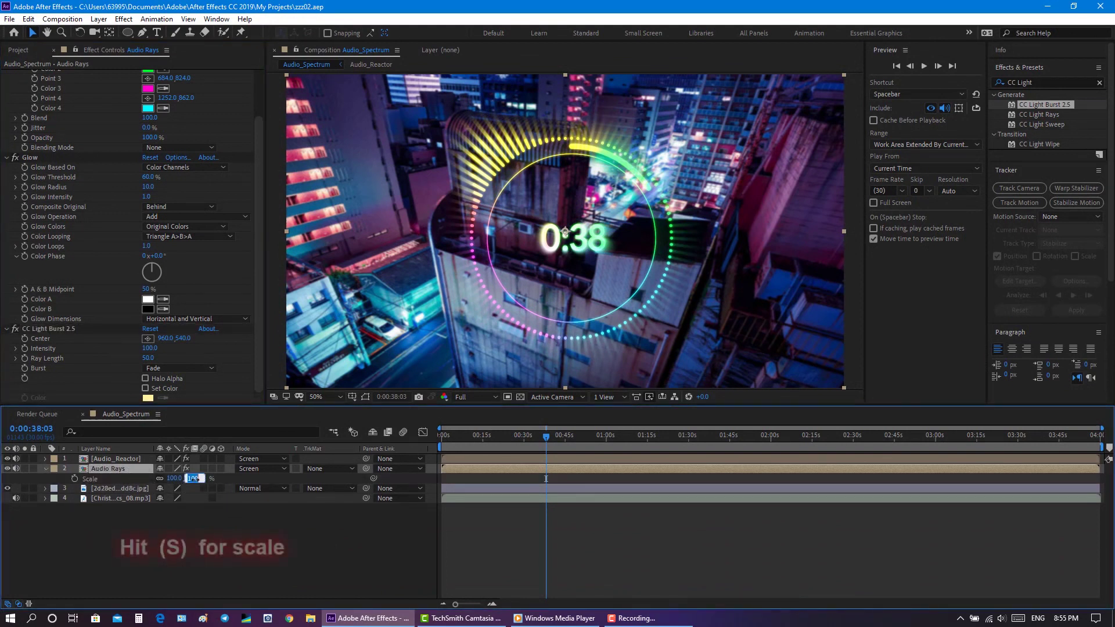
type("90")
key("Return")
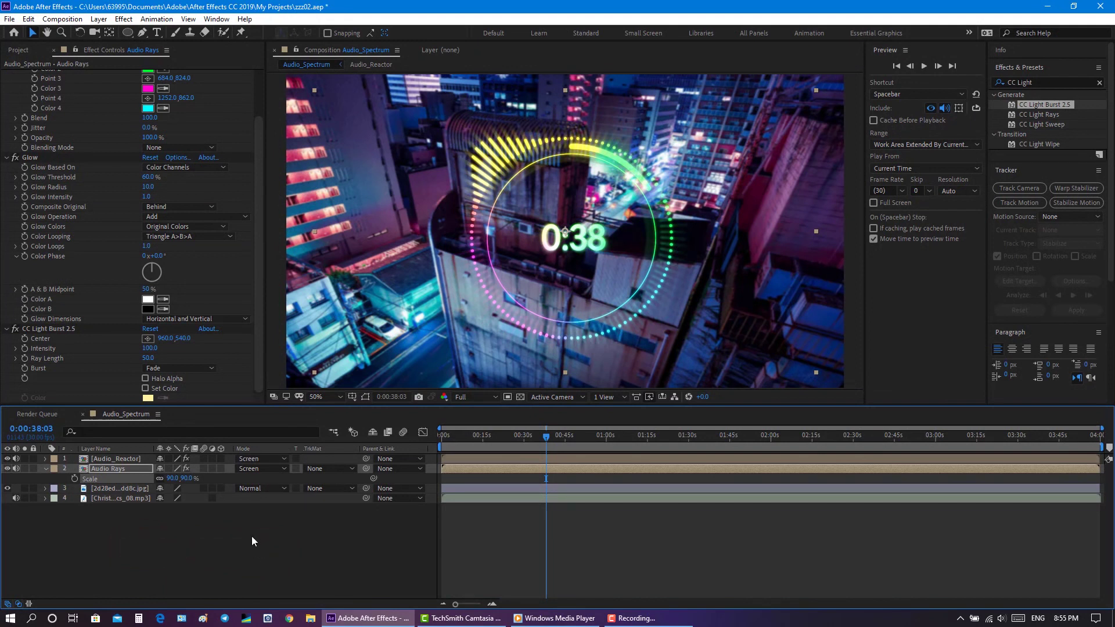
Set the CC Light Burst 2.5 Ray Length on the Audio Rays layer to 100 and save the project
left_click_drag(260, 348, 260, 355)
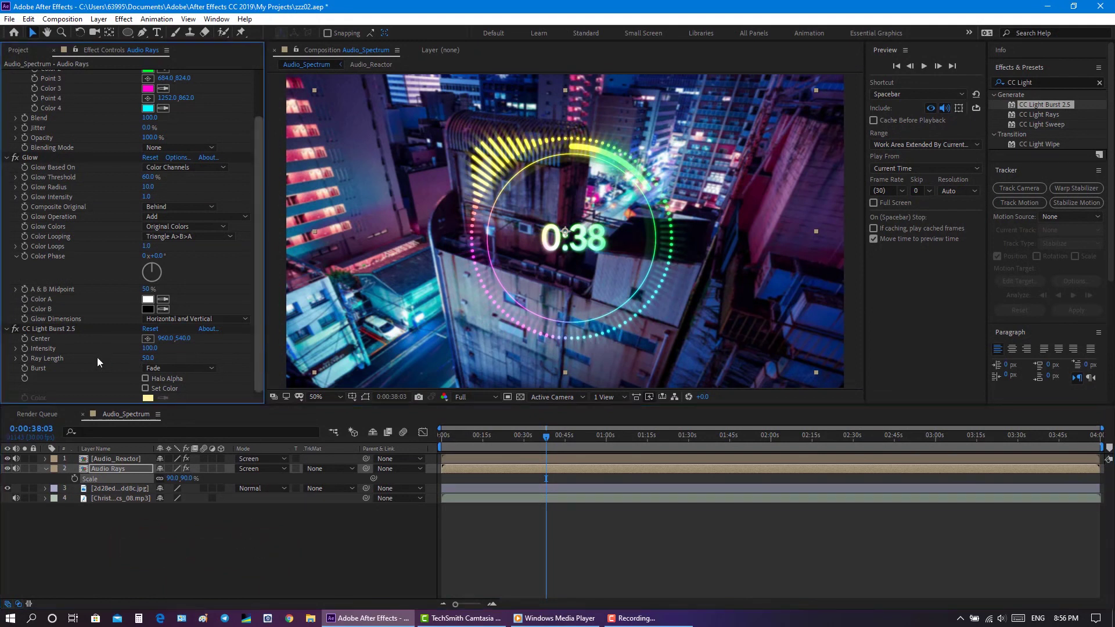
left_click(148, 358)
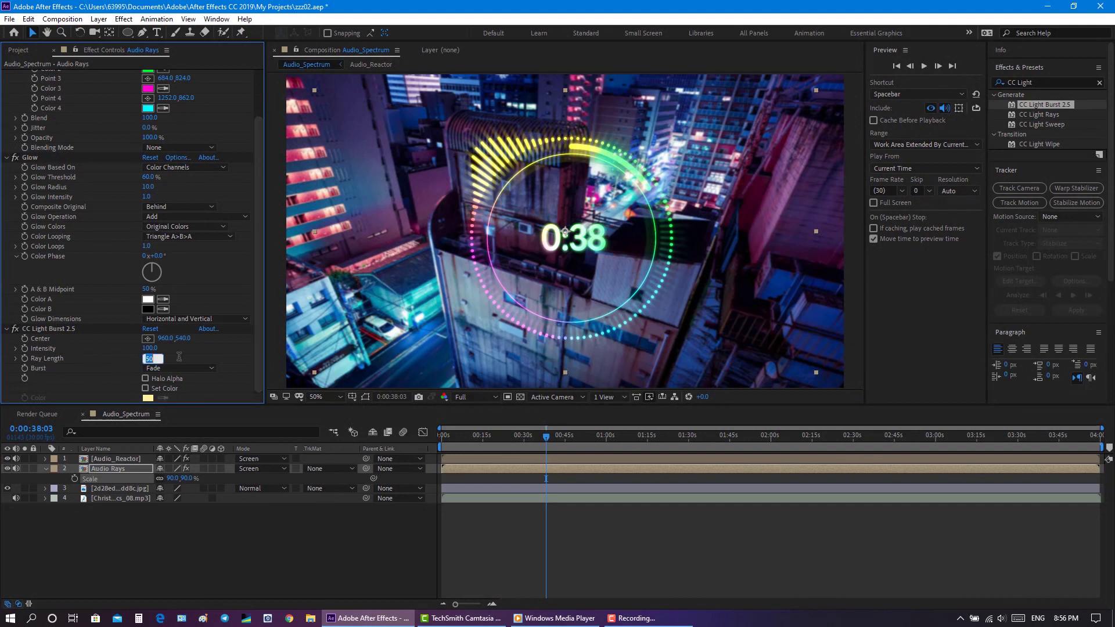
type("100")
key("Return")
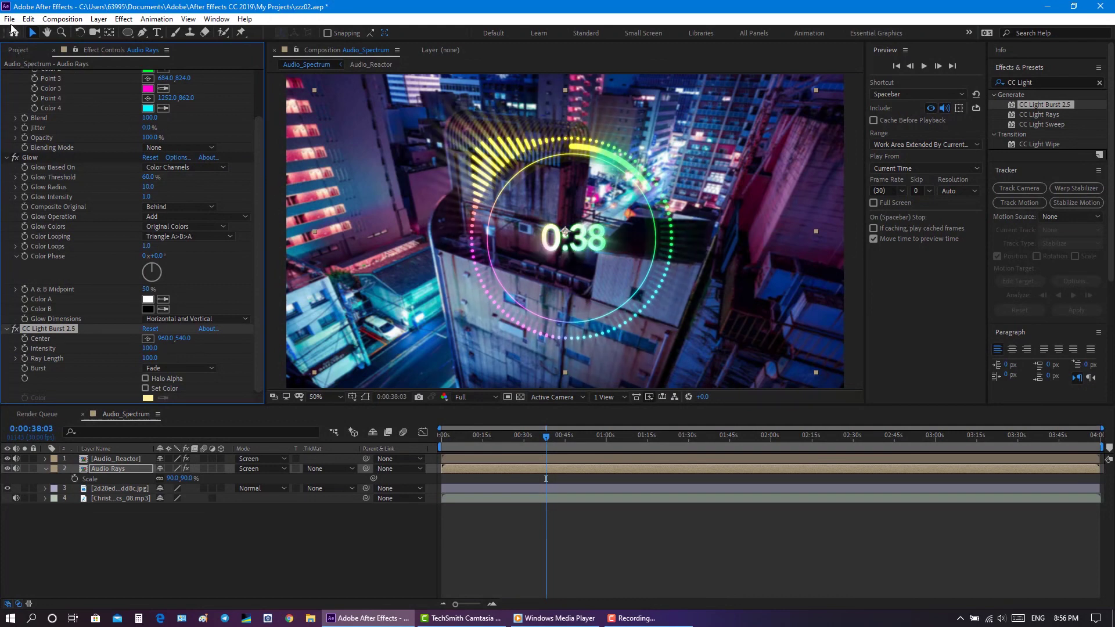
left_click(10, 19)
left_click(35, 84)
left_click(339, 553)
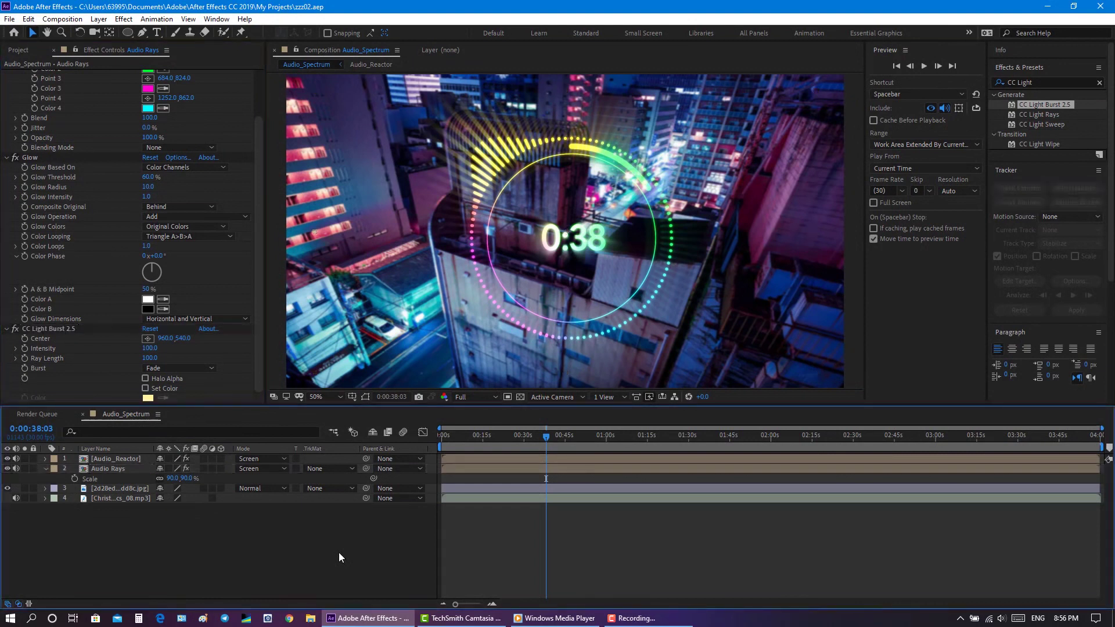
Find the Hue/Saturation effect and apply it to the background image layer
left_click(45, 468)
left_click(107, 479)
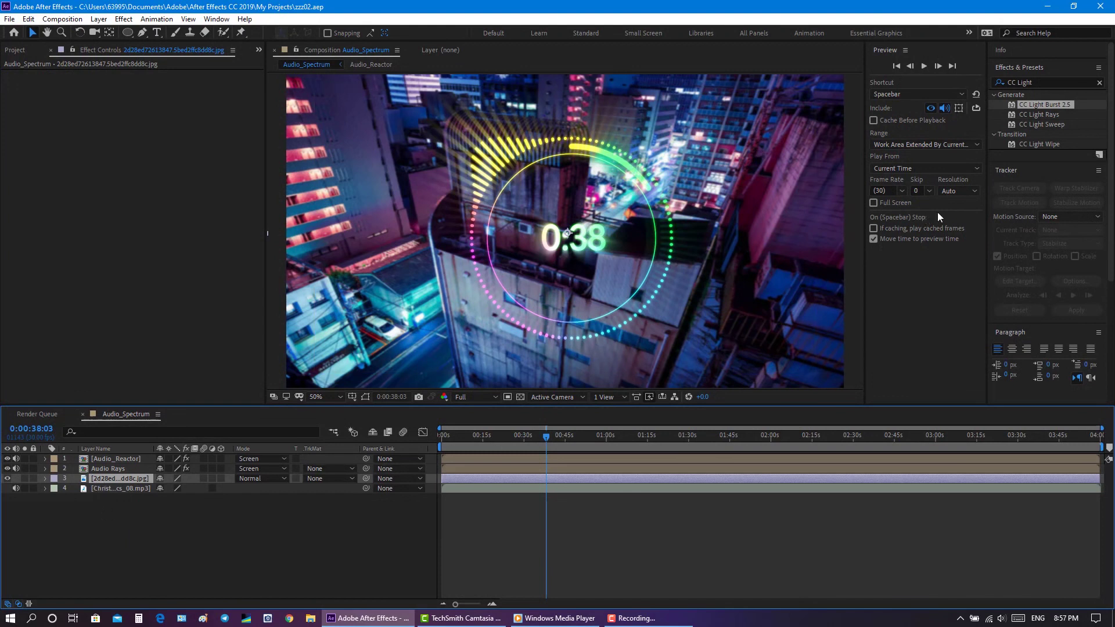
left_click(1025, 83)
left_click_drag(1025, 82, 981, 82)
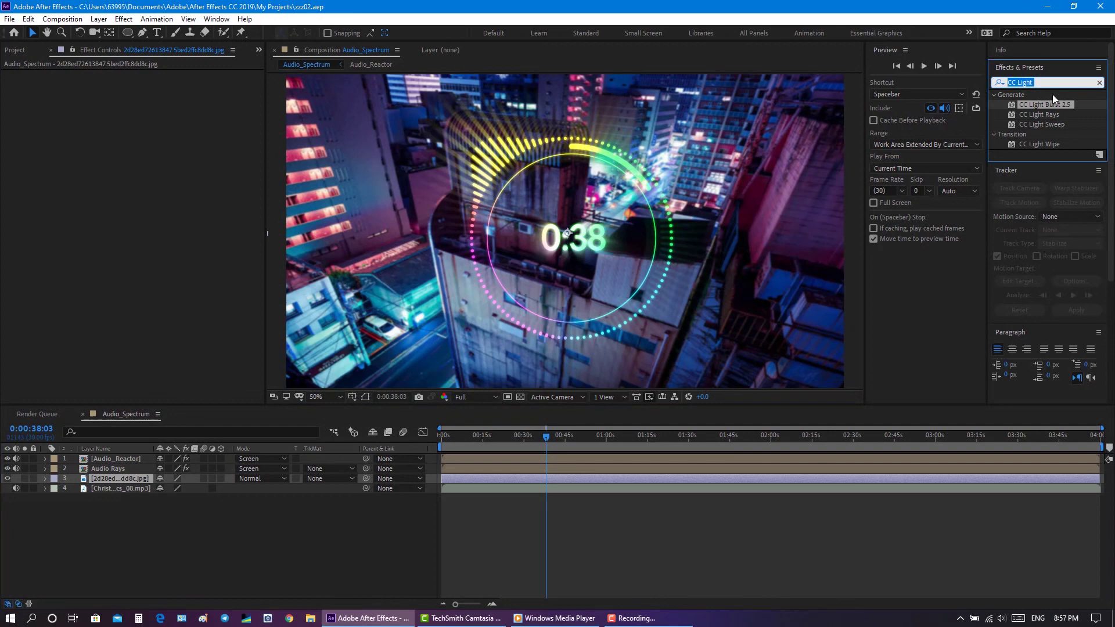
type("hue")
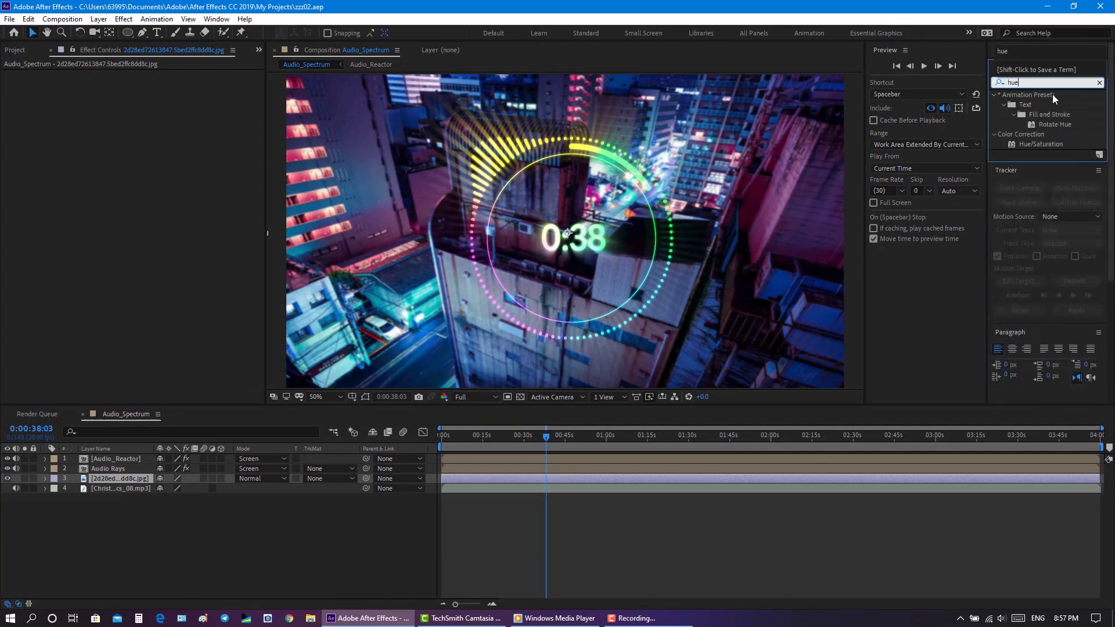
left_click(1034, 145)
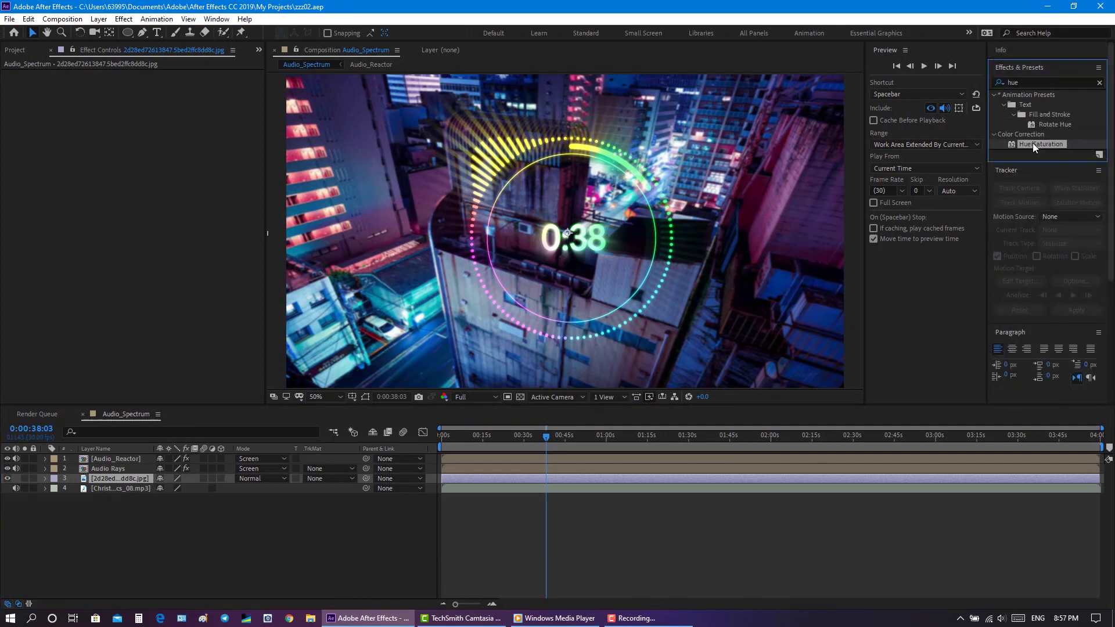
double_click(1032, 143)
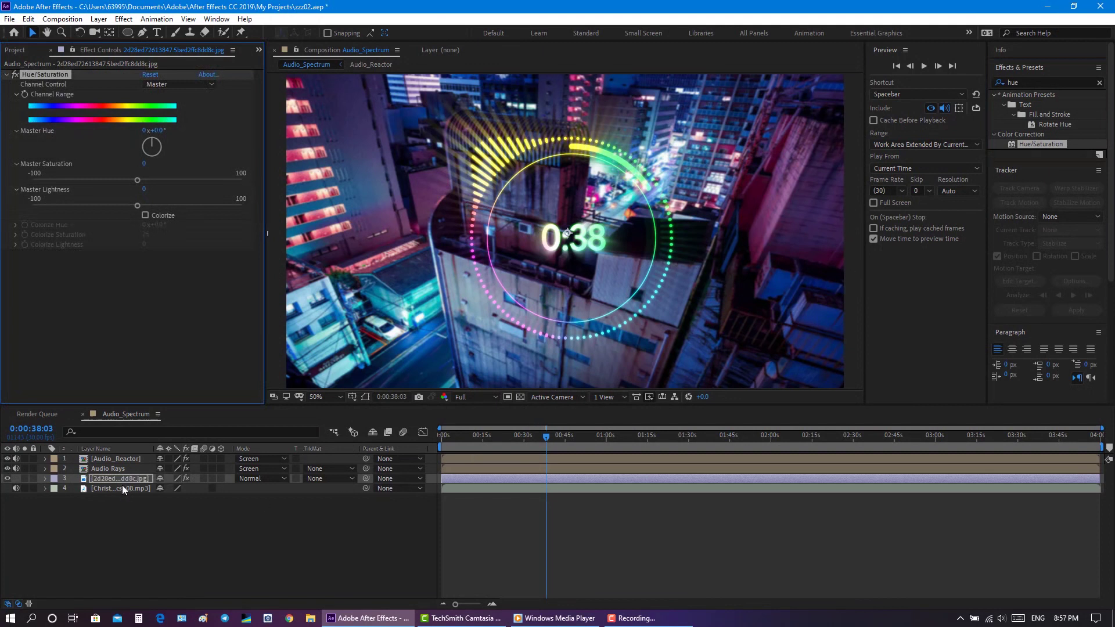
Darken the background image to a Master Lightness of -37 and set its Master Saturation to 18
left_click(116, 478)
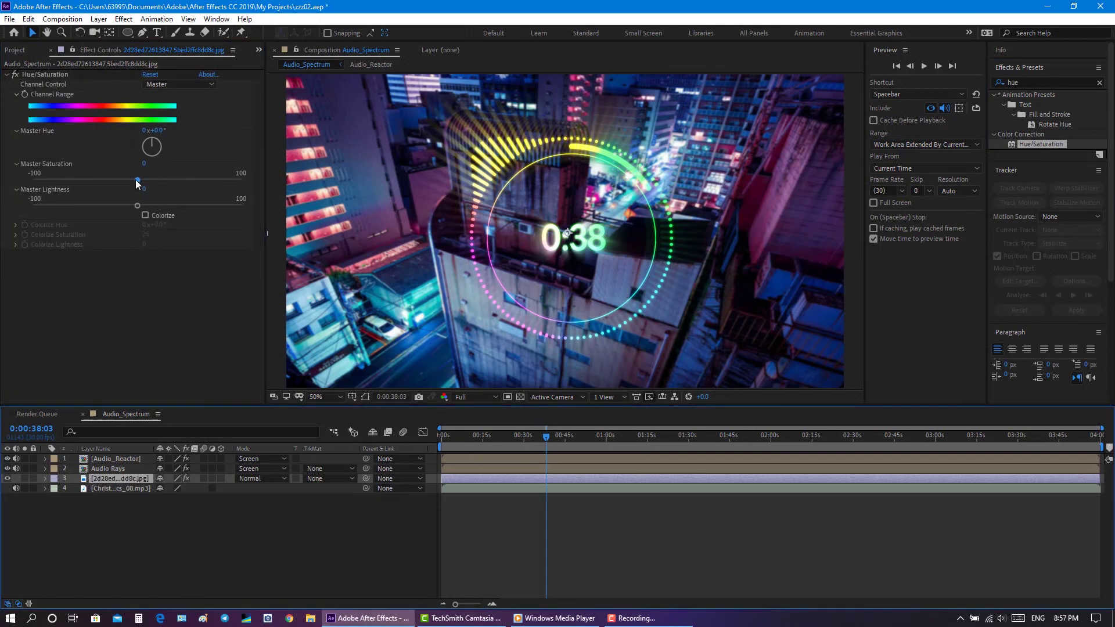
mouse_move(137, 180)
left_mouse_down()
mouse_move(89, 177)
mouse_move(117, 179)
left_mouse_up()
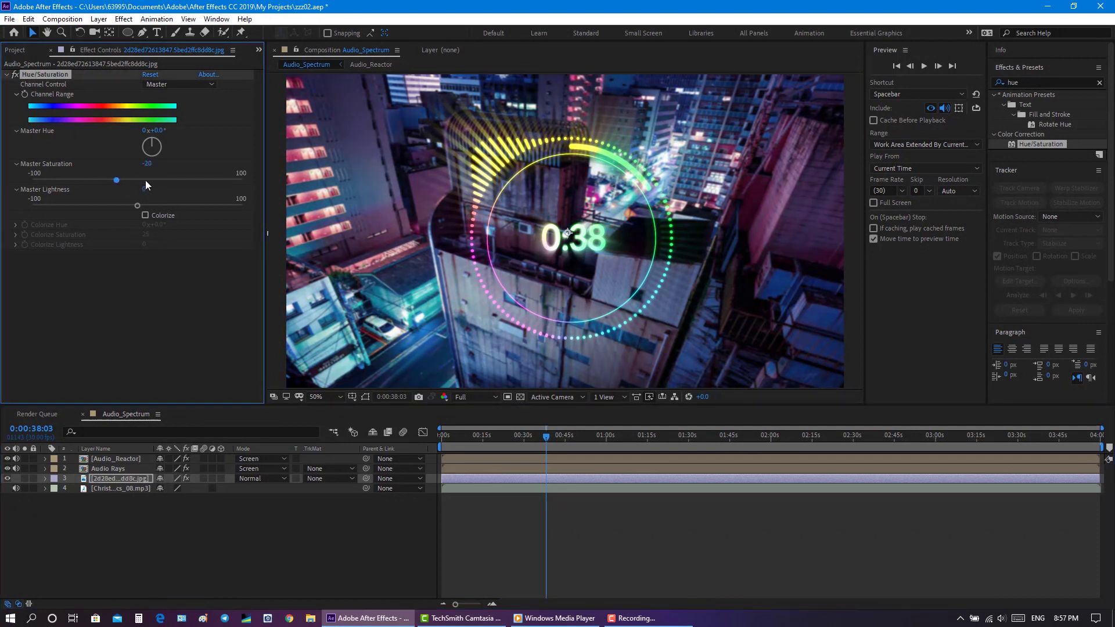
left_click(145, 180)
left_click_drag(137, 206, 99, 206)
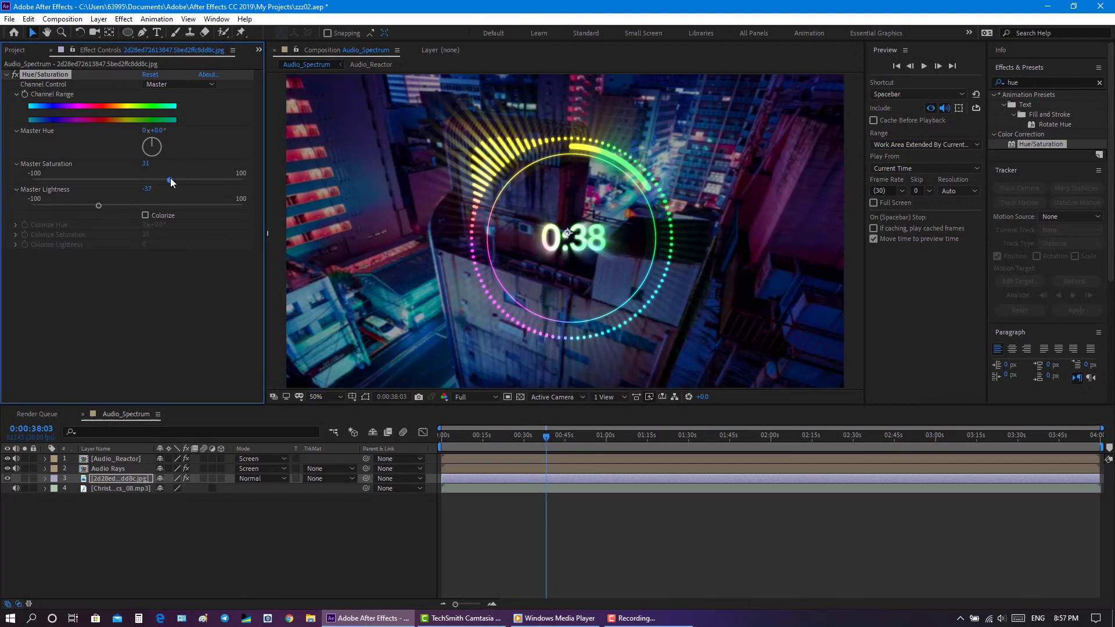
left_click_drag(170, 177, 144, 179)
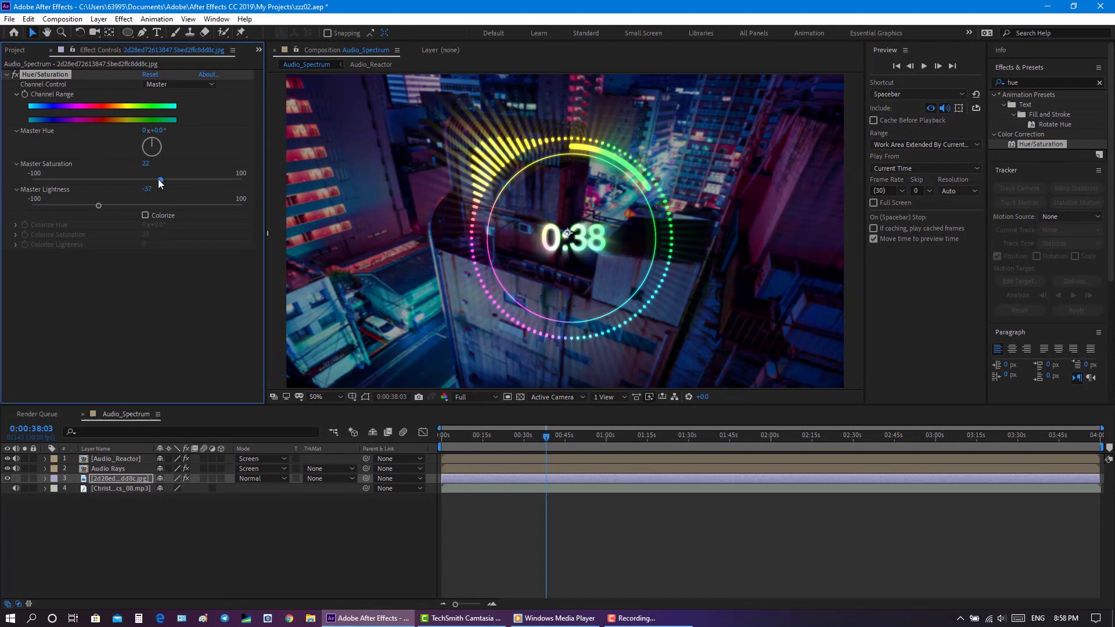
left_click_drag(157, 179, 157, 178)
Lower the background image's Master Lightness further to -45 and save the project
left_click_drag(99, 205, 82, 204)
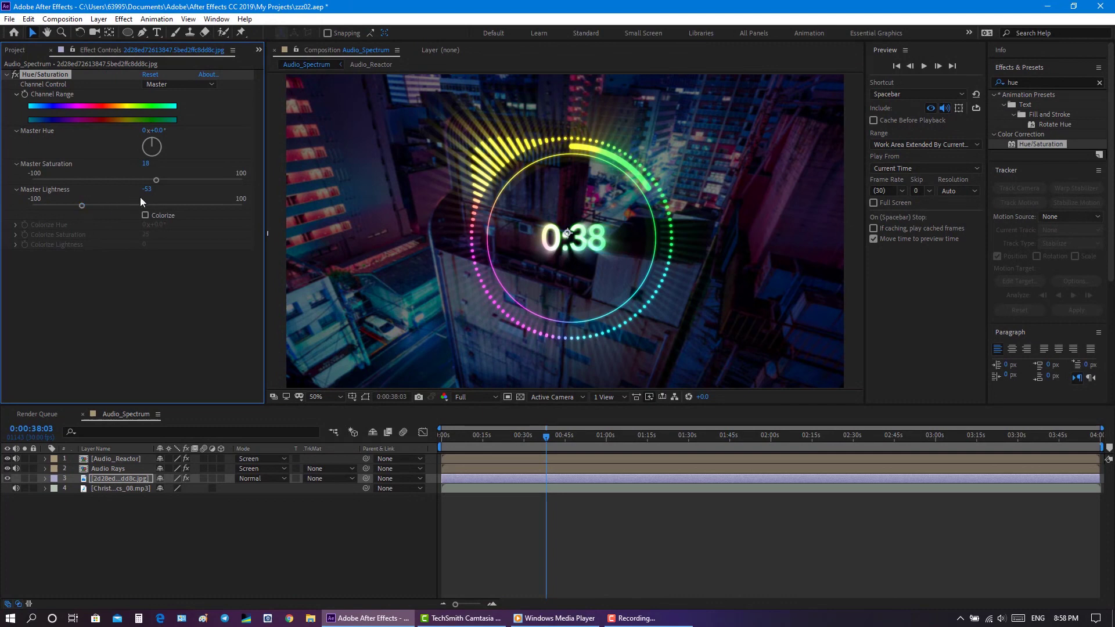
mouse_move(82, 205)
left_mouse_down()
mouse_move(72, 205)
mouse_move(90, 204)
left_mouse_up()
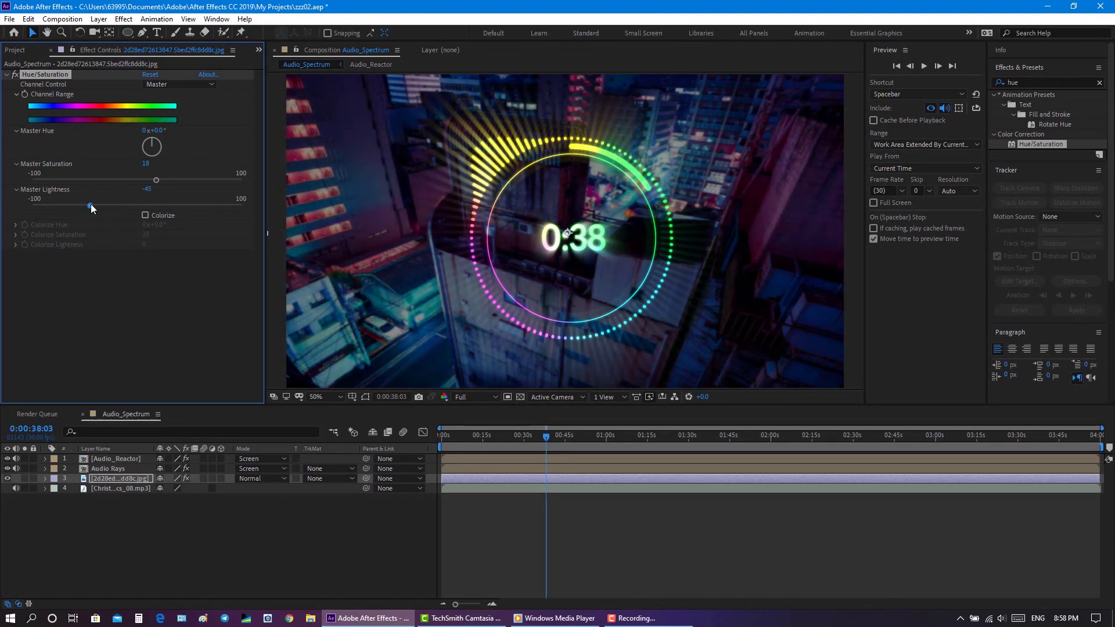
left_click(161, 180)
left_click(9, 19)
left_click(30, 126)
Reorder the Audio Rays effects so Glow comes after CC Light Burst 2.5, and save the project
left_click(126, 470)
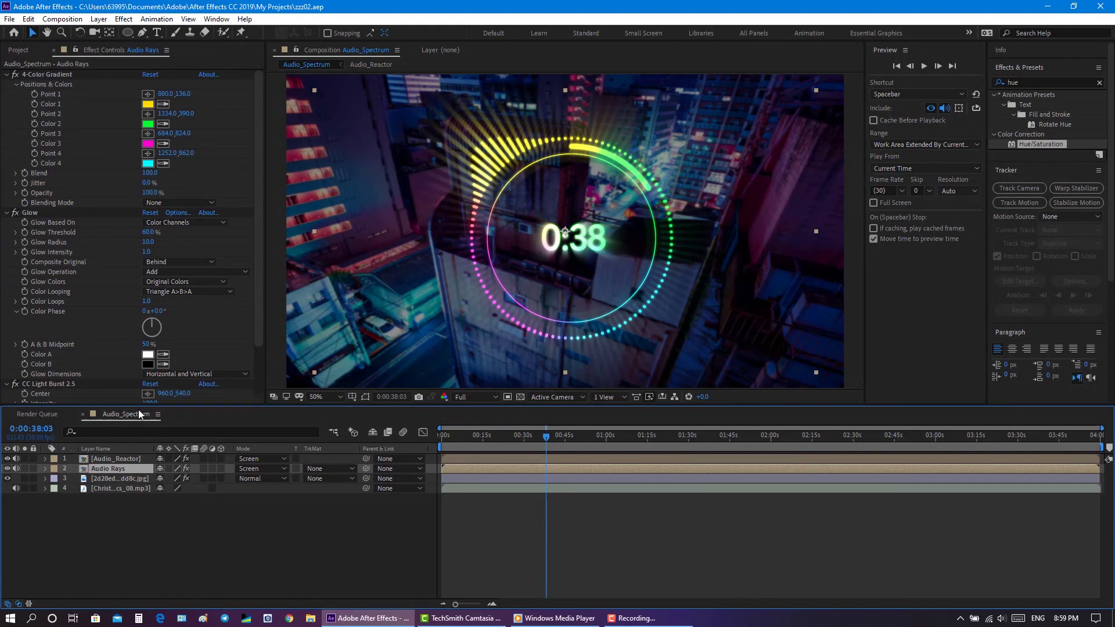
left_click(8, 384)
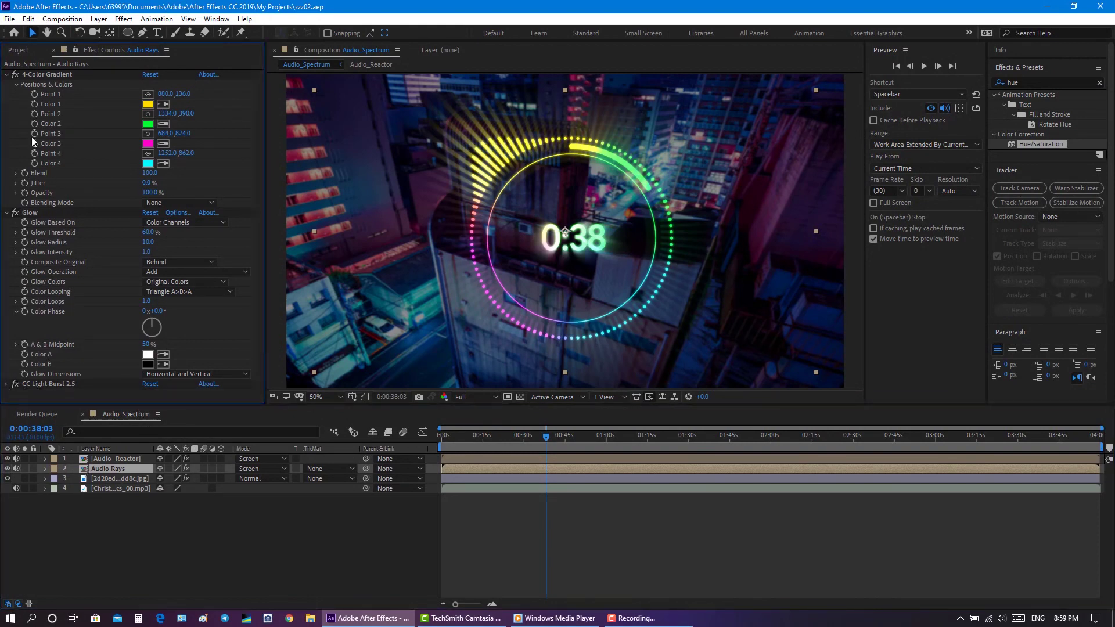
left_click(7, 75)
left_click(7, 84)
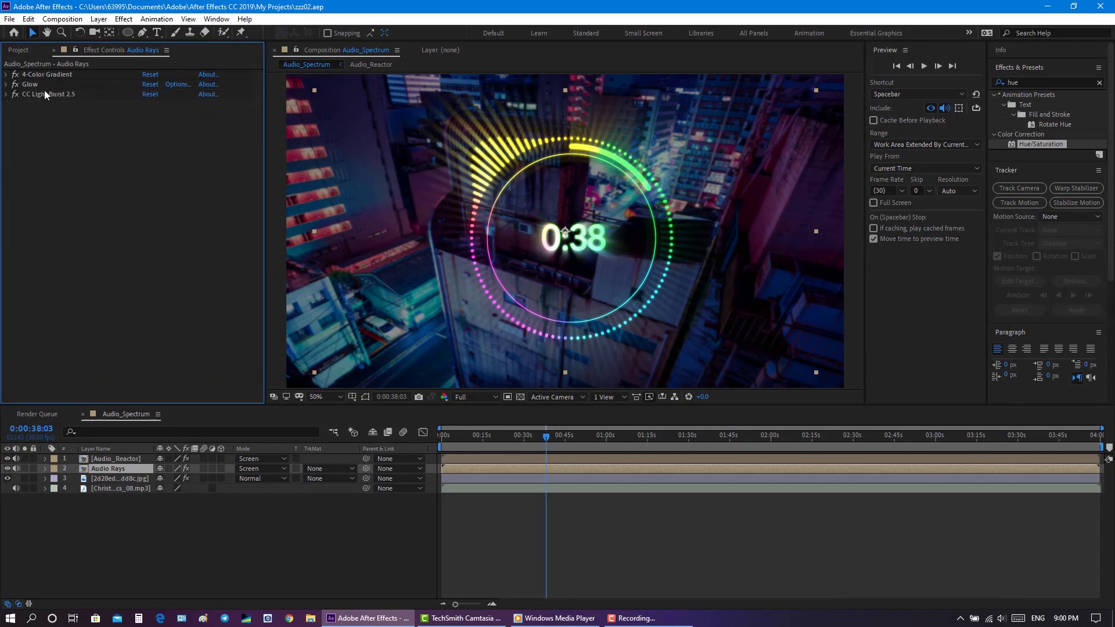
left_click_drag(50, 82, 50, 155)
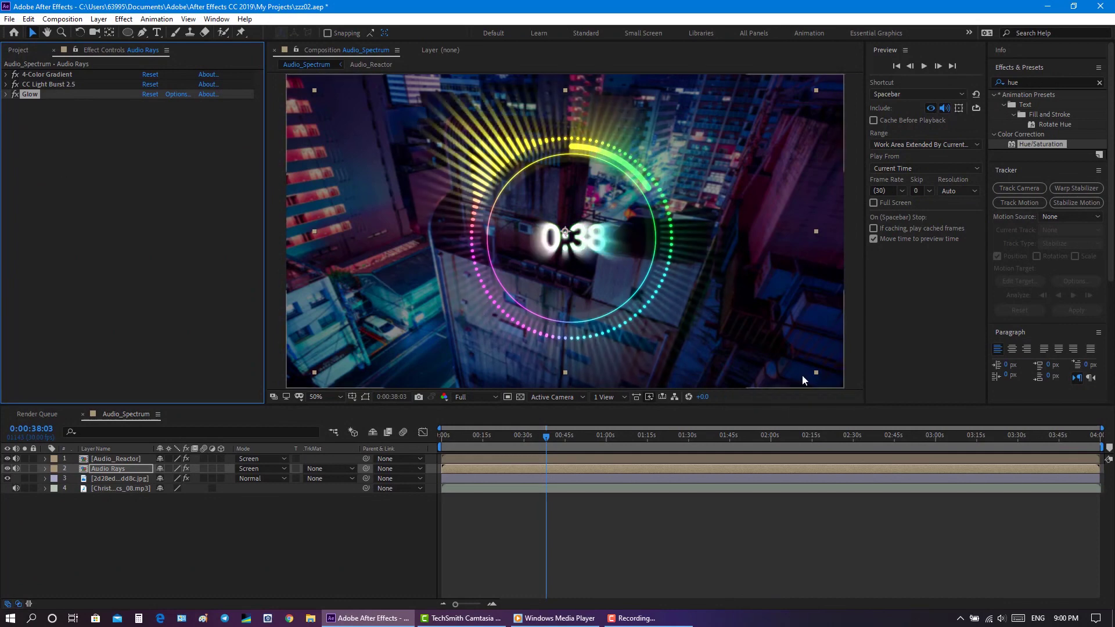
left_click(9, 19)
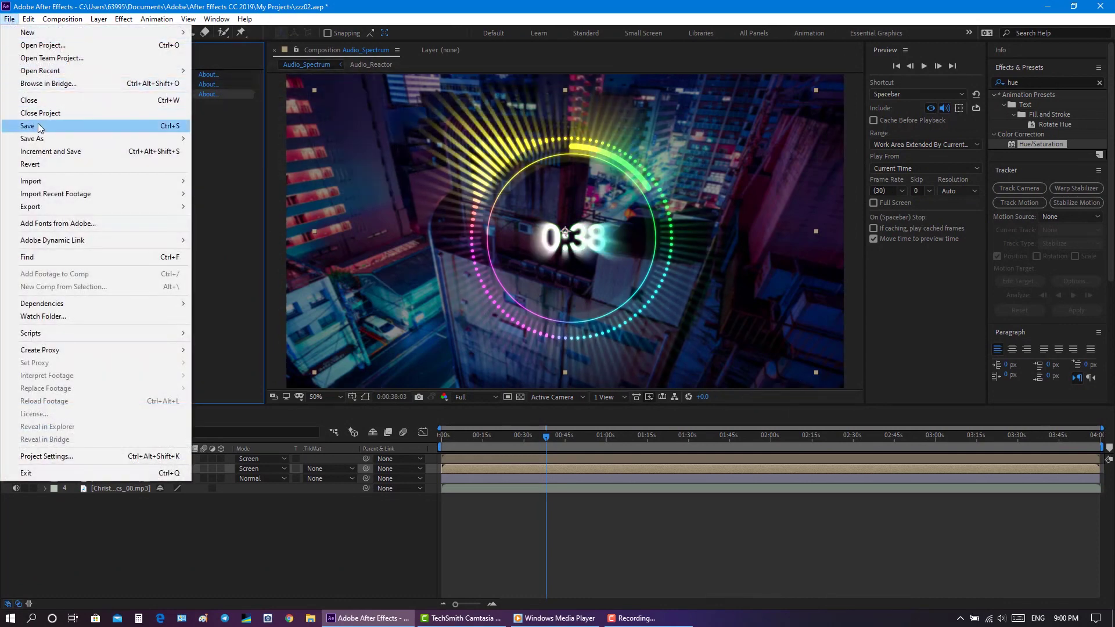
left_click(38, 123)
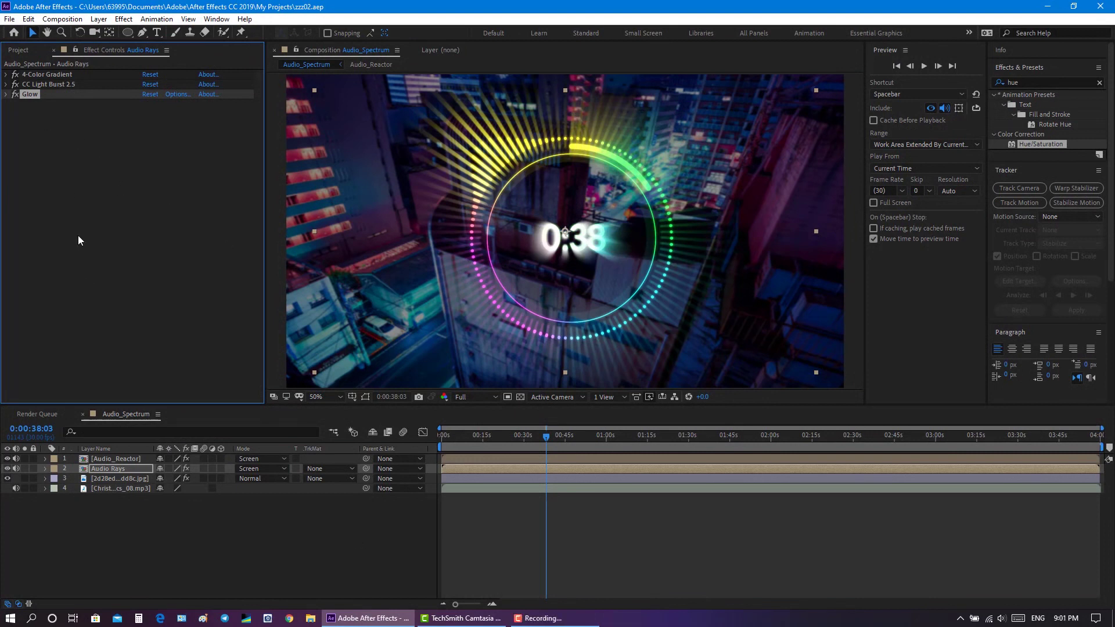
Check the visualizer's look at about 1:48 and 3:04, and return to the first frame
left_click(25, 50)
left_click(147, 258)
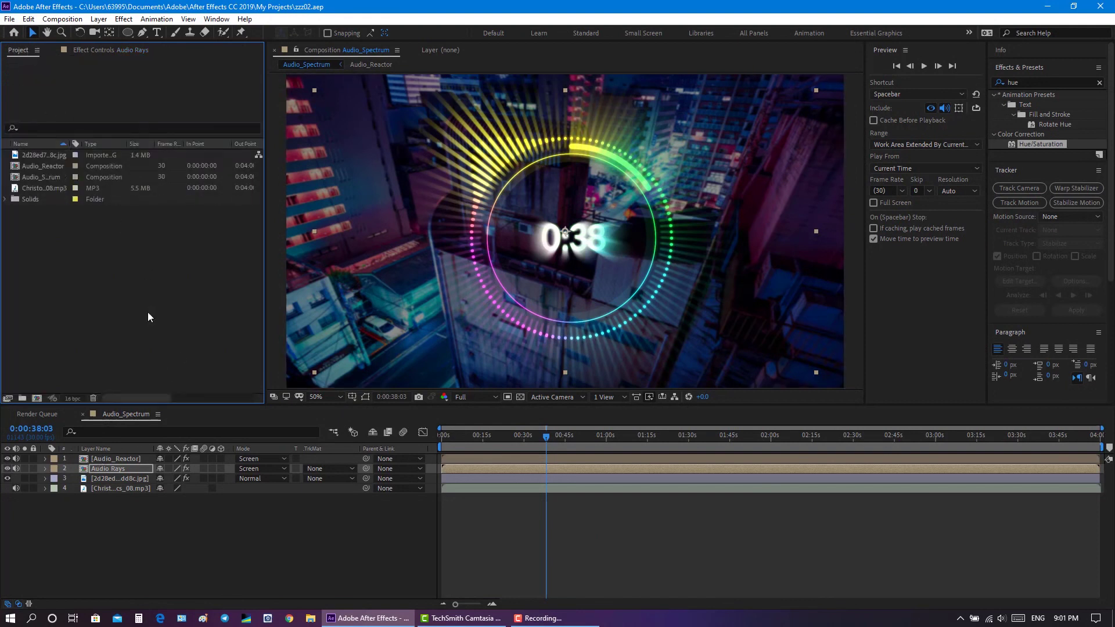
left_click(176, 538)
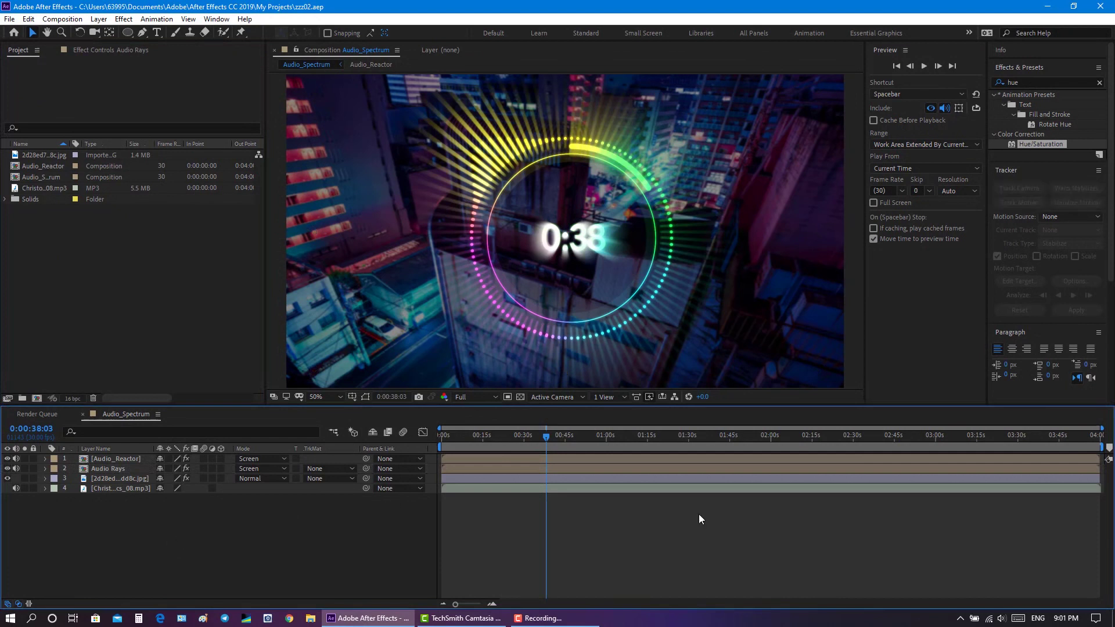
left_click(739, 435)
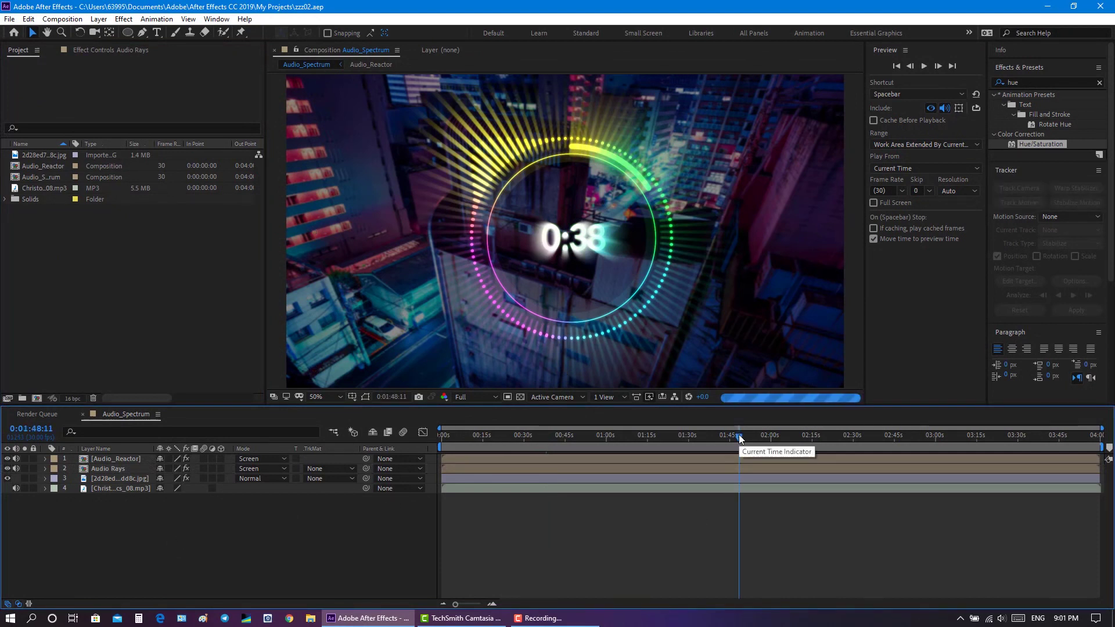
left_click(949, 438)
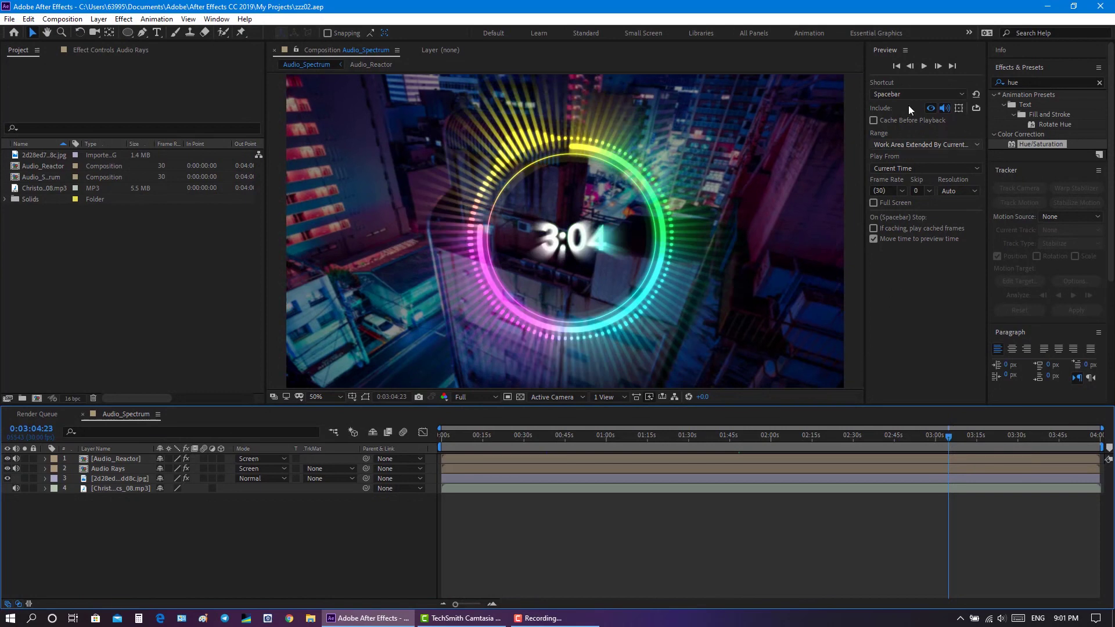
left_click(897, 66)
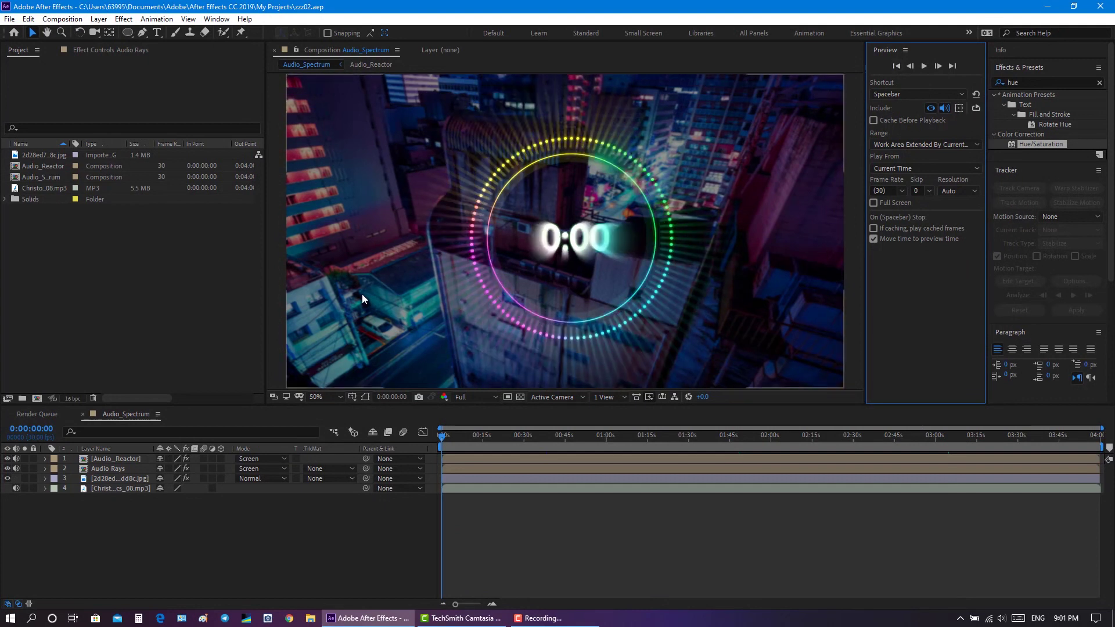
left_click(187, 524)
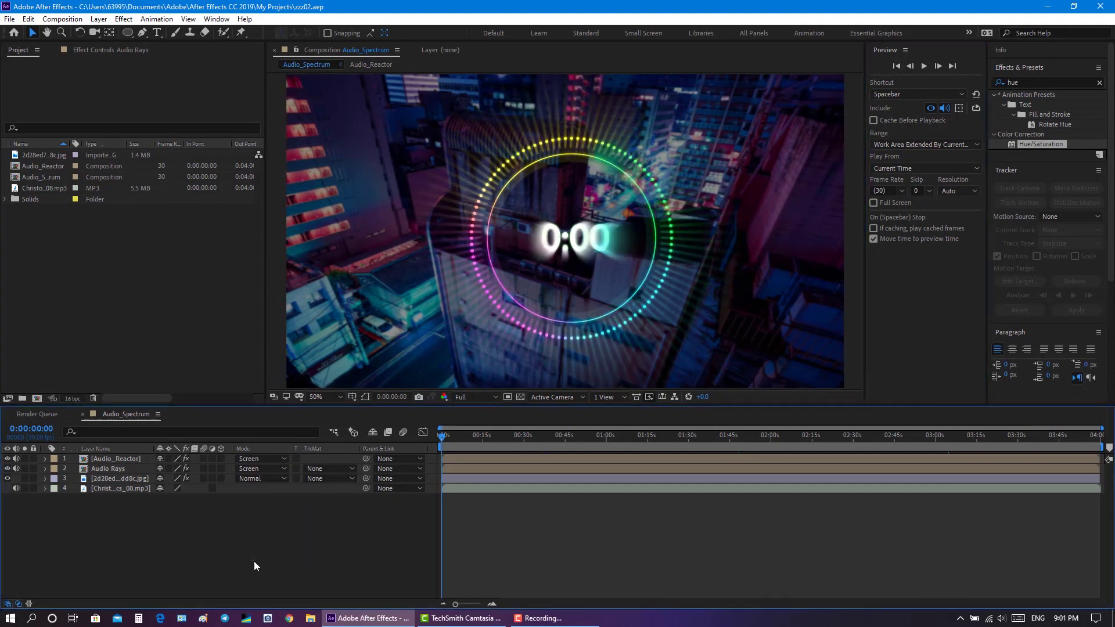
Add the Audio_Spectrum composition to the render queue
left_click(152, 283)
left_click(9, 19)
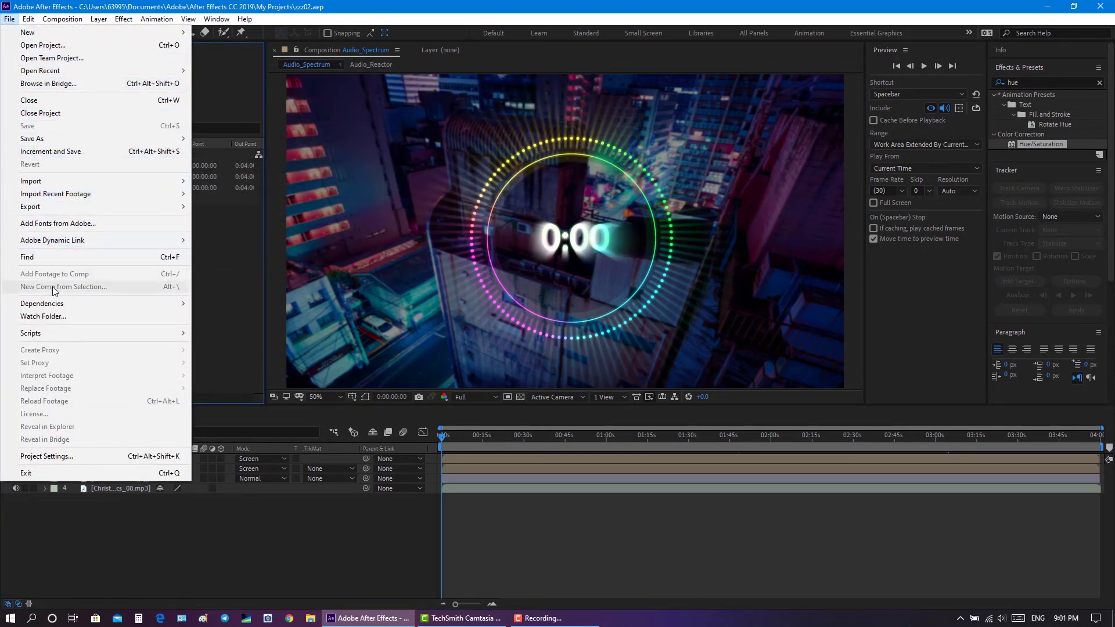
left_click(241, 546)
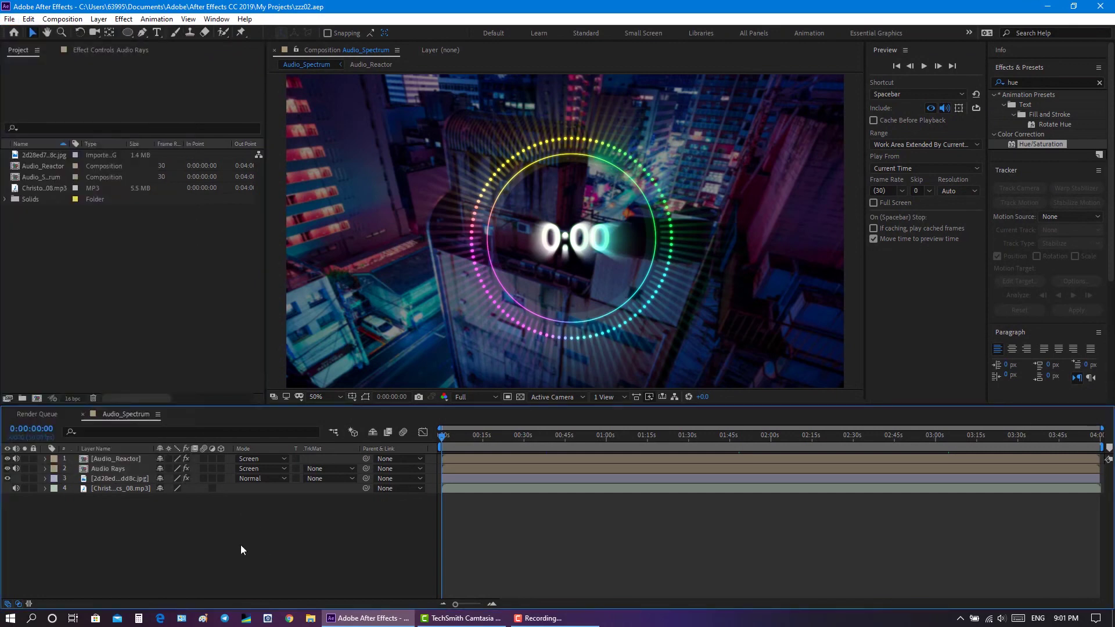
left_click(9, 22)
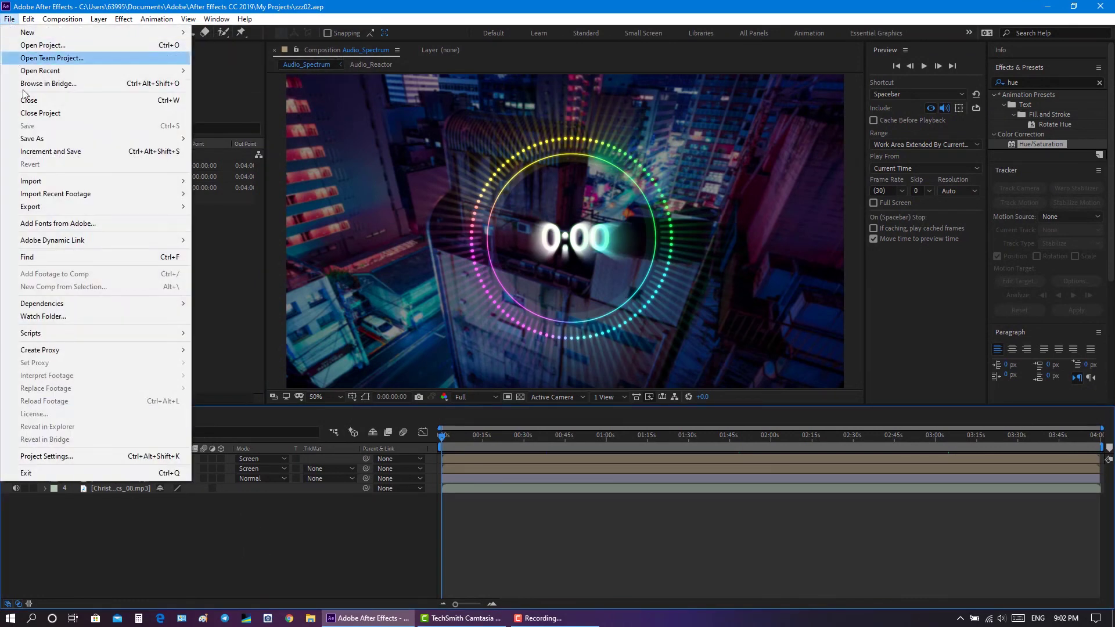
mouse_move(48, 208)
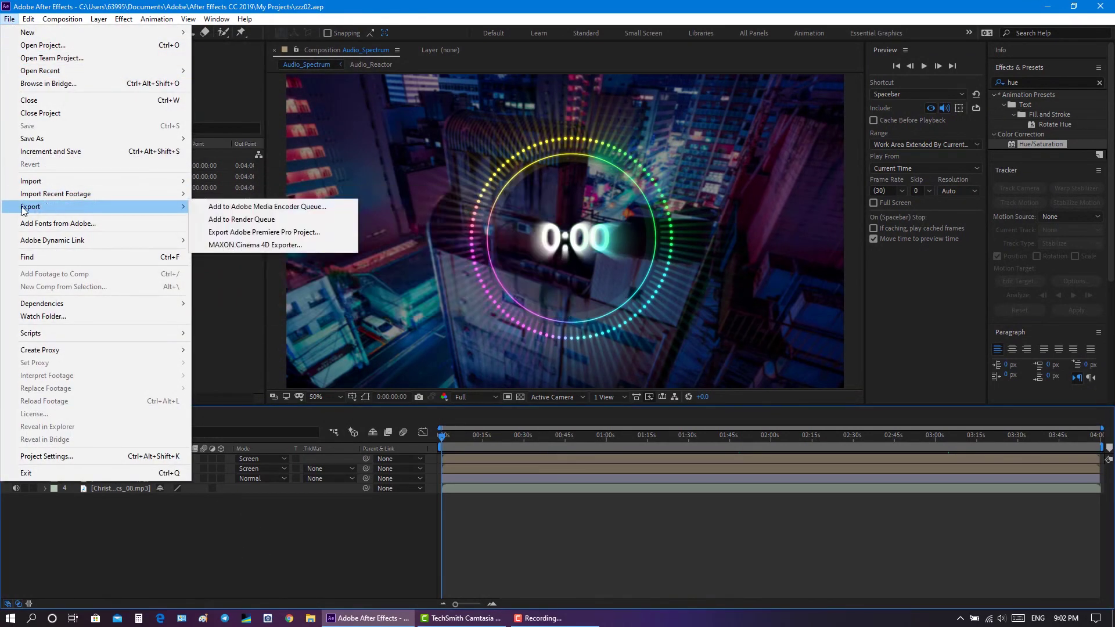
left_click(326, 219)
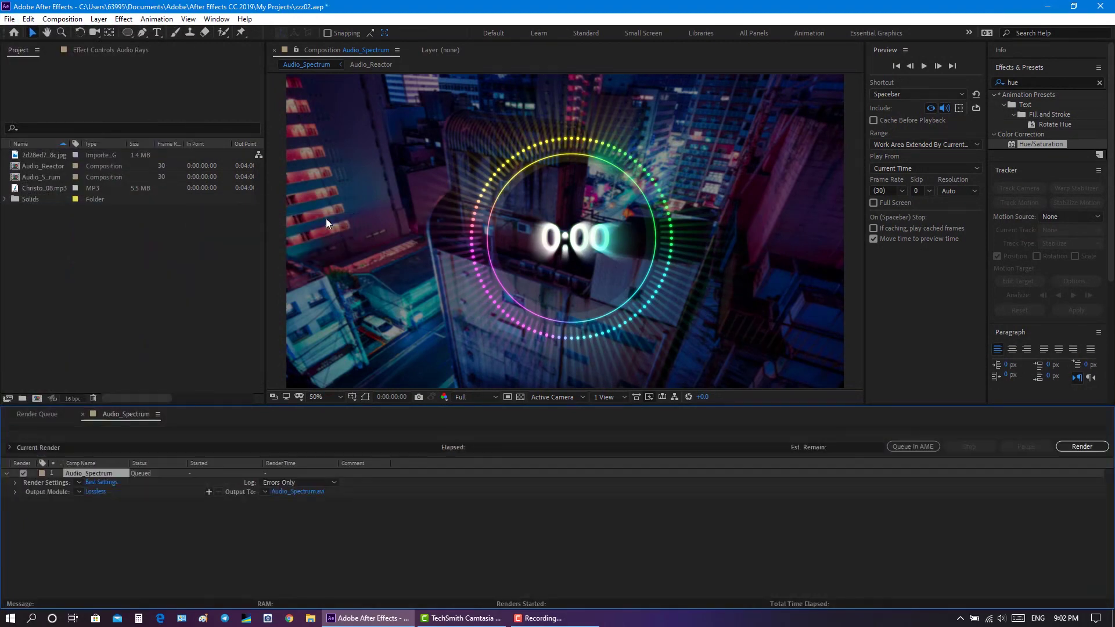
Review the queued composition's render settings and its output module's audio channel, bit depth and sample rate options, then cancel both dialogs
left_click(107, 482)
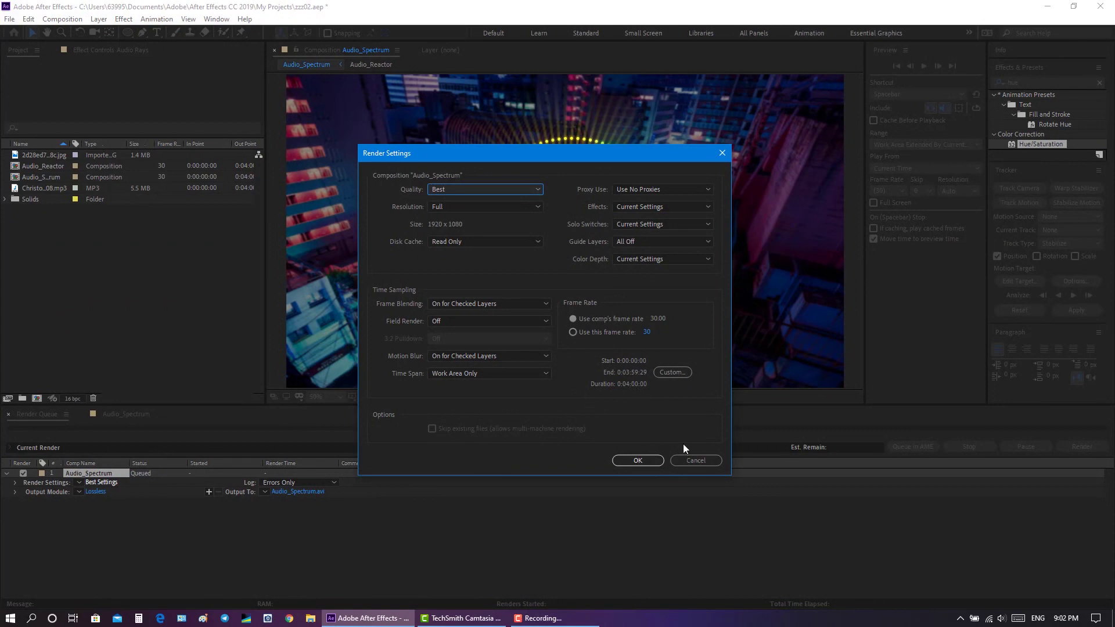
left_click(686, 460)
left_click(94, 491)
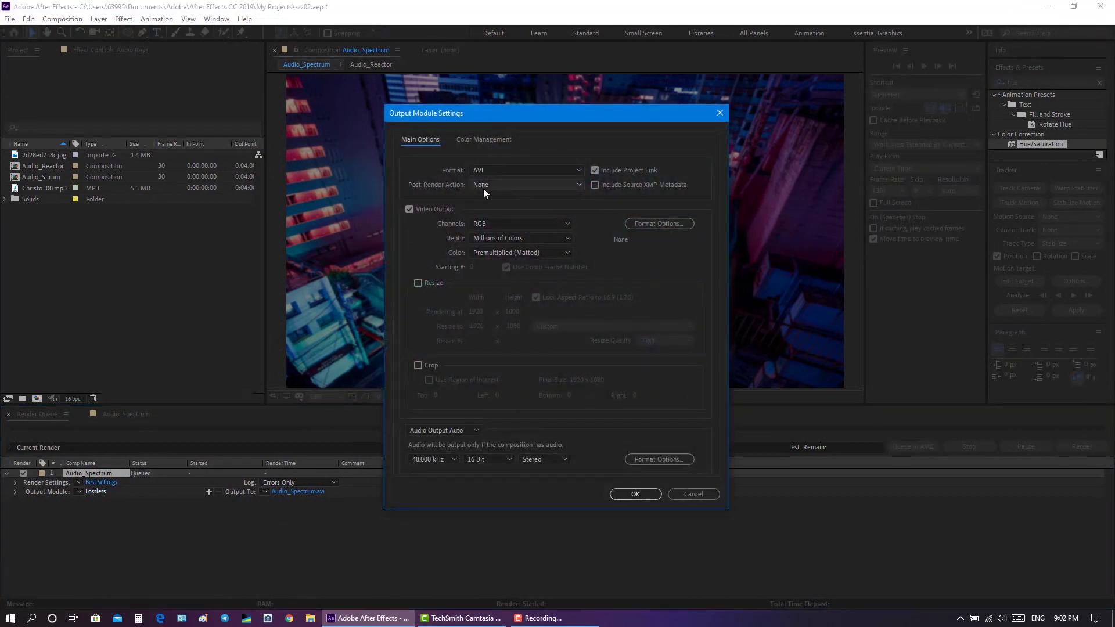
left_click(552, 461)
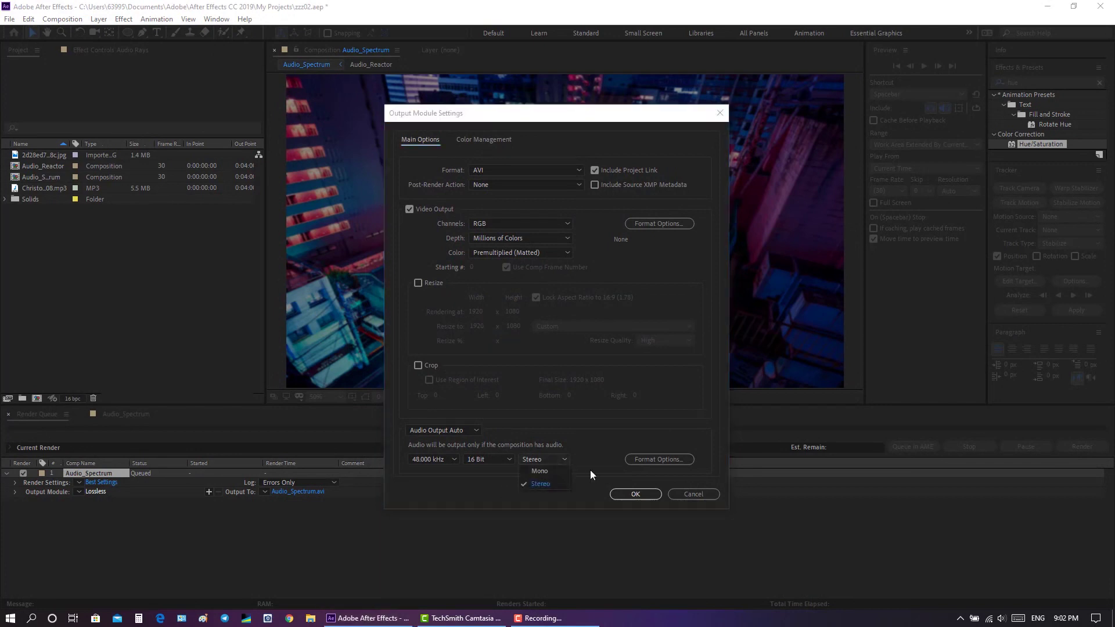
left_click(480, 488)
left_click(507, 459)
left_click(454, 460)
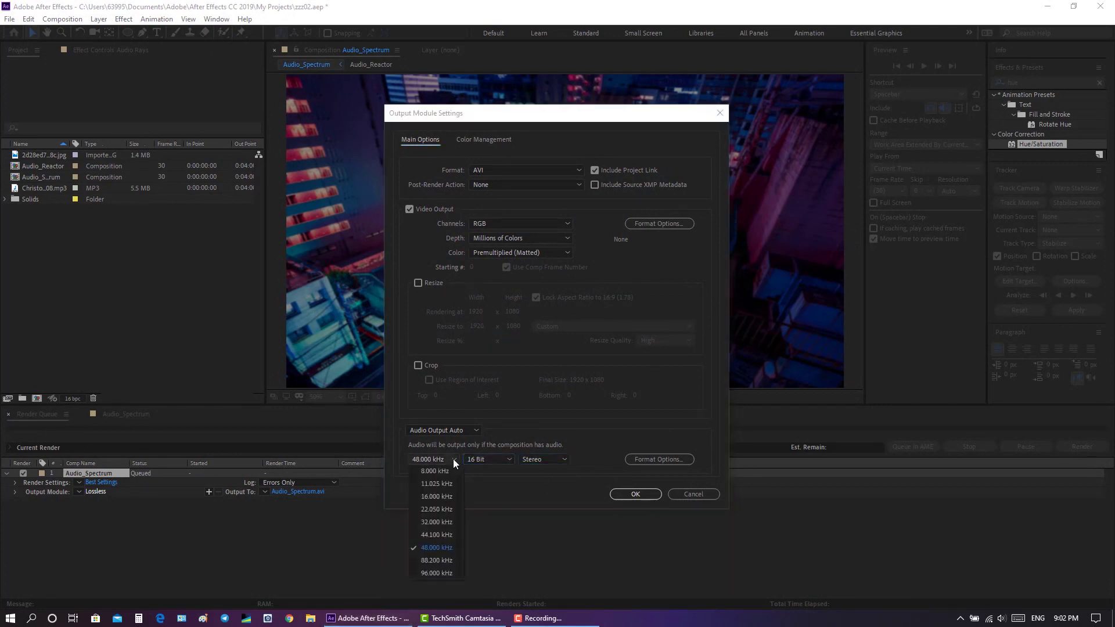
left_click(541, 491)
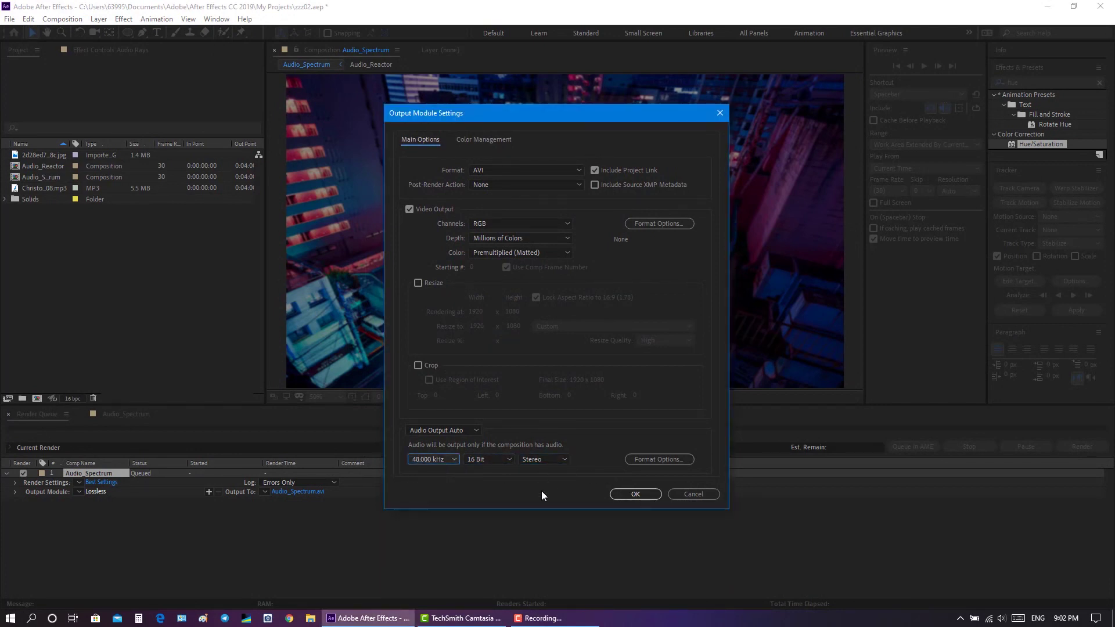
left_click(698, 496)
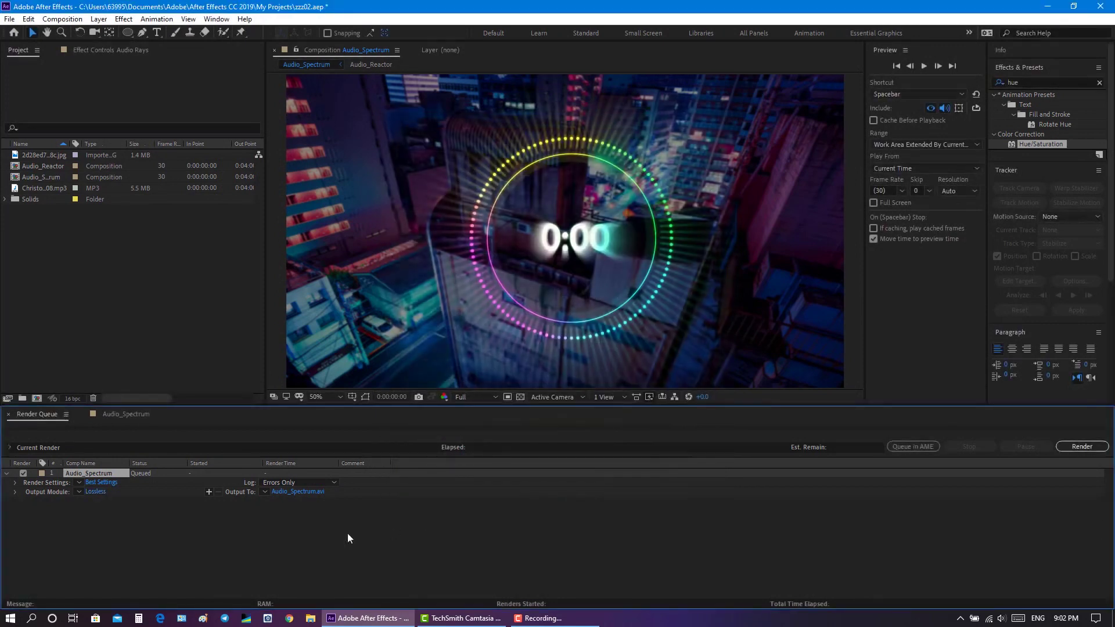
Check the output file name and destination folder for the queued render, and close the dialog without saving
left_click(300, 492)
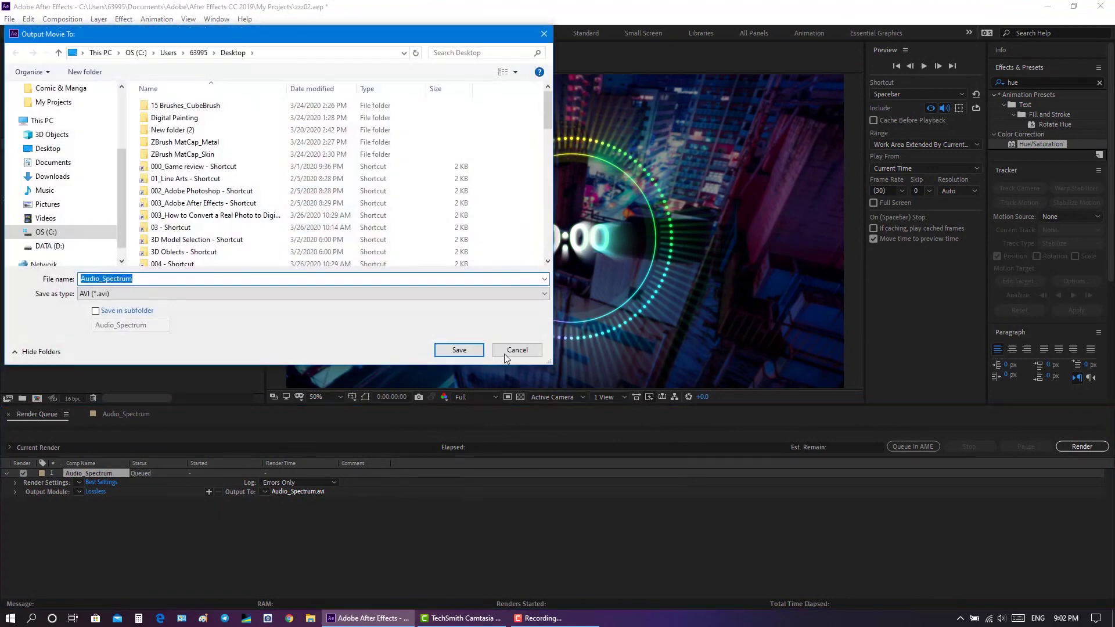
left_click(505, 352)
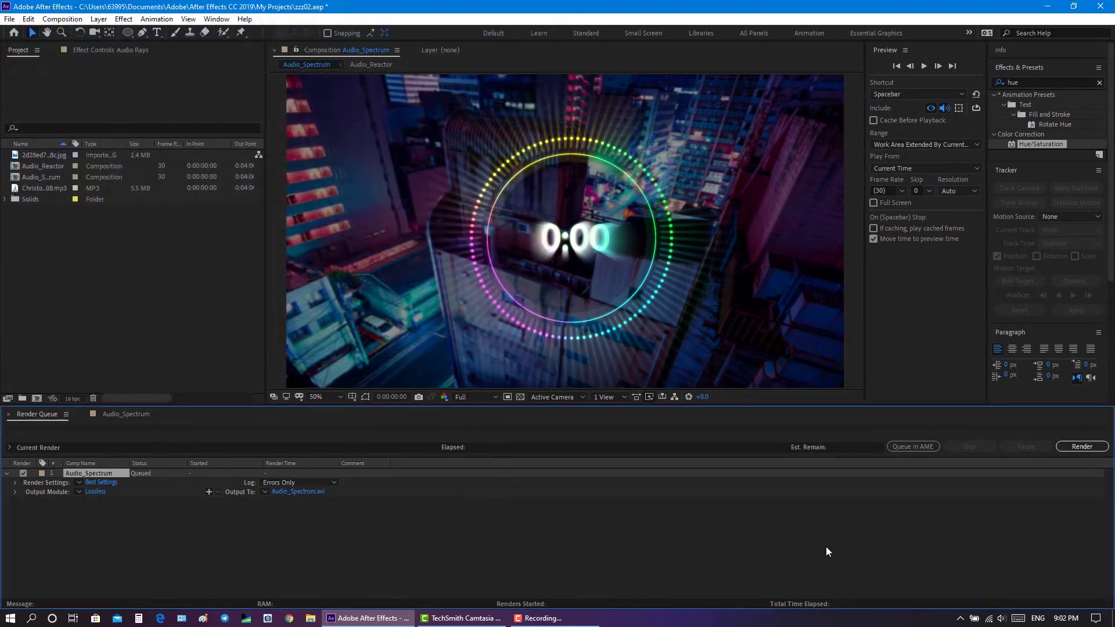